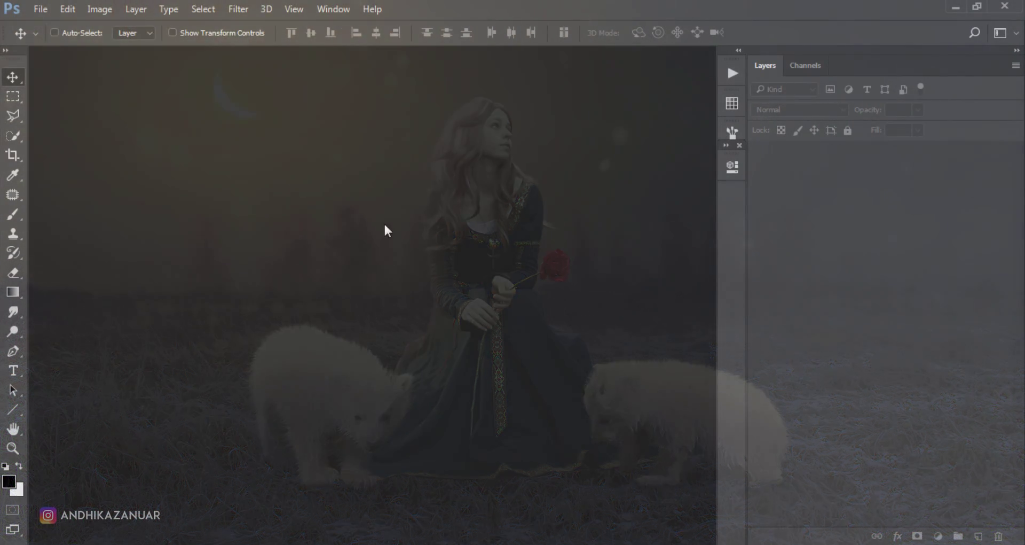
Step: Create a new document of 2500 × 1500 px at 200 ppi, Untitled-1, with a grey background
click(40, 9)
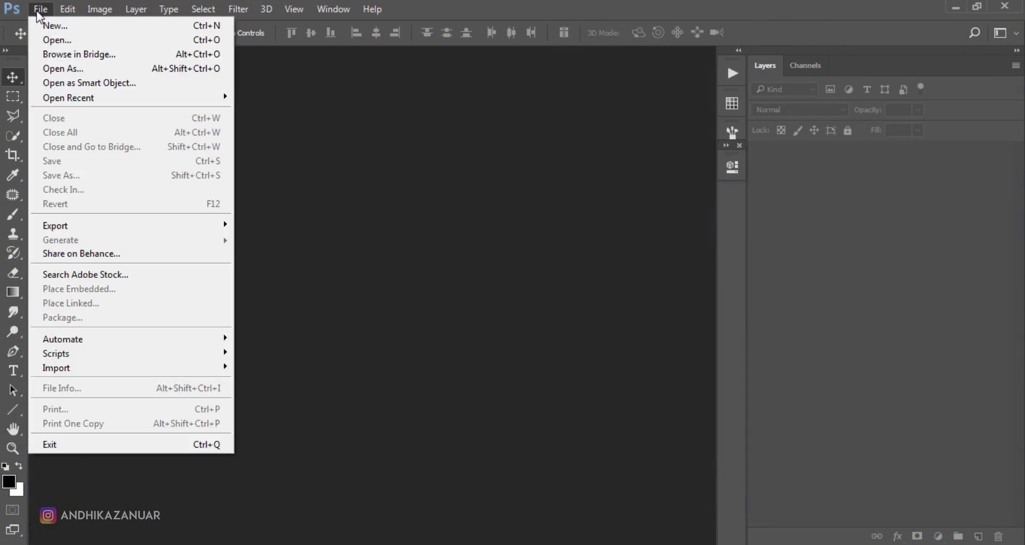
click(56, 25)
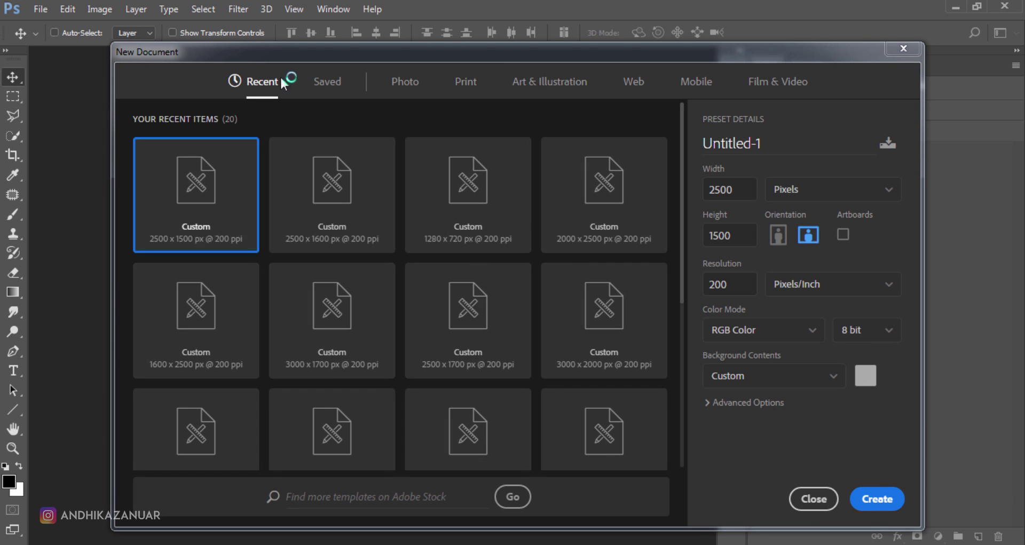
click(724, 191)
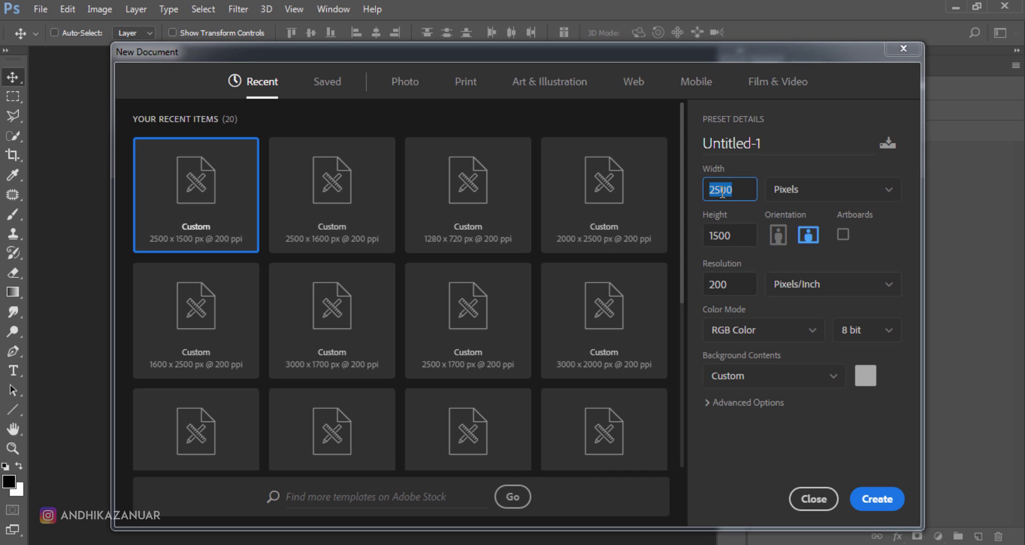
click(747, 233)
click(742, 236)
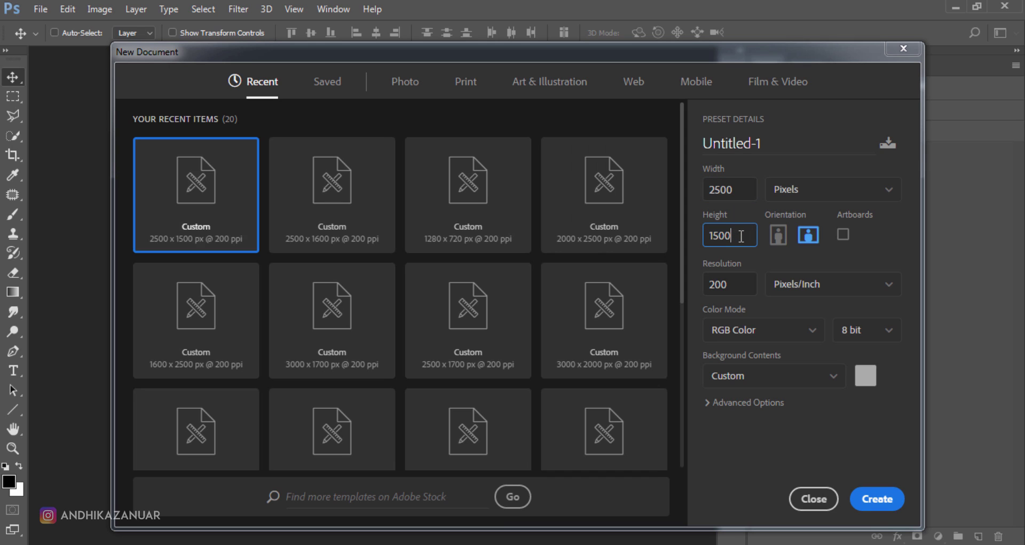
click(868, 497)
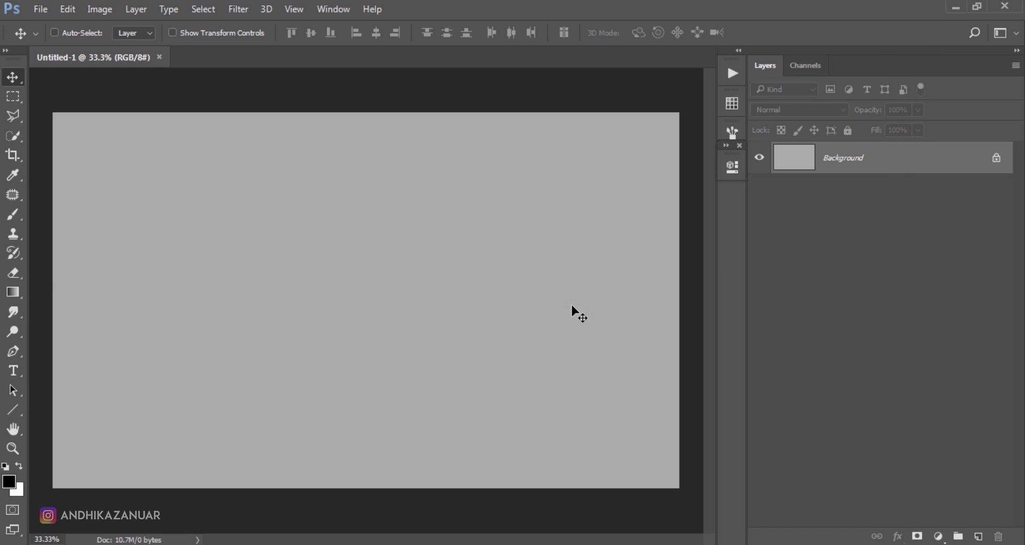
Step: Add a Solid Color fill layer in dark navy #121b33 over the whole canvas
click(939, 535)
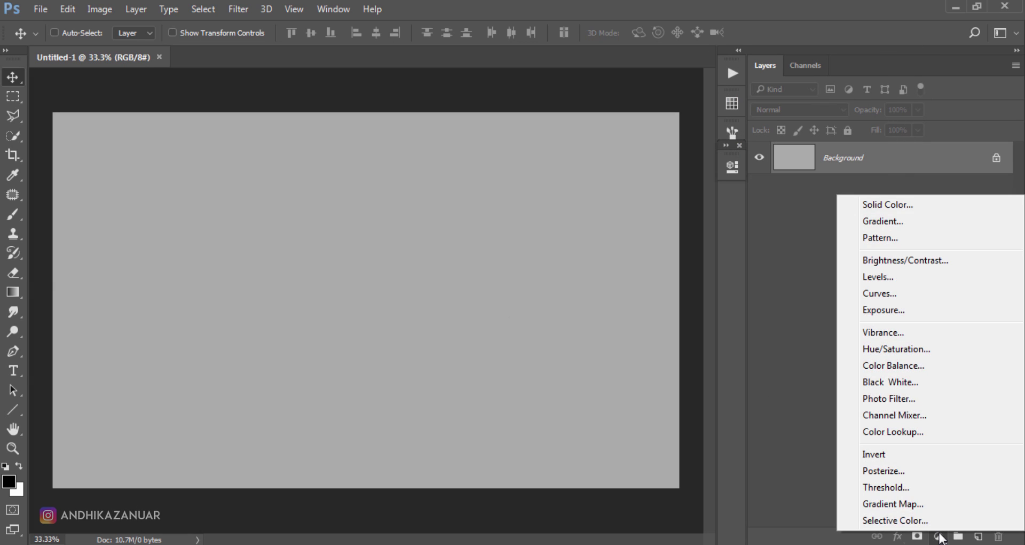
click(930, 208)
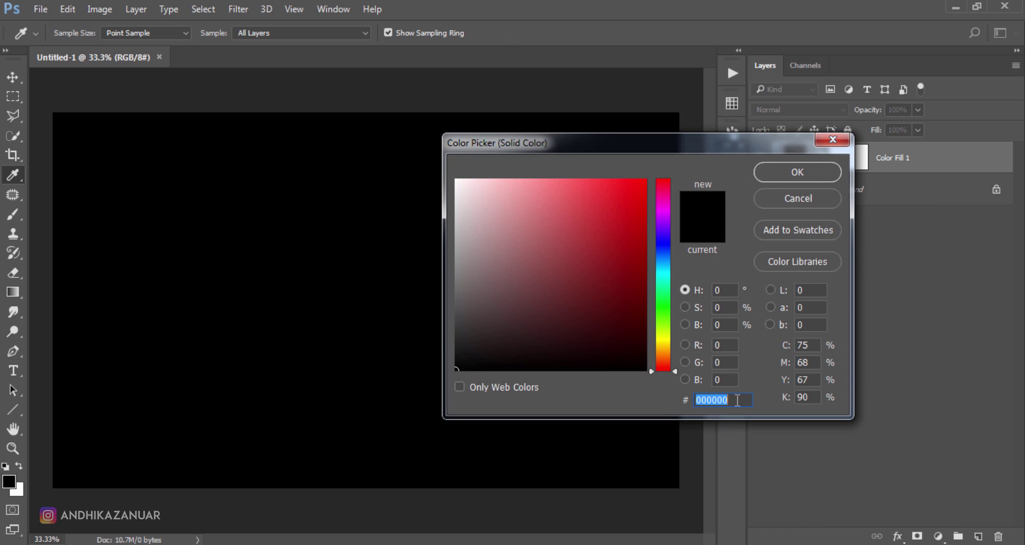
text(121)
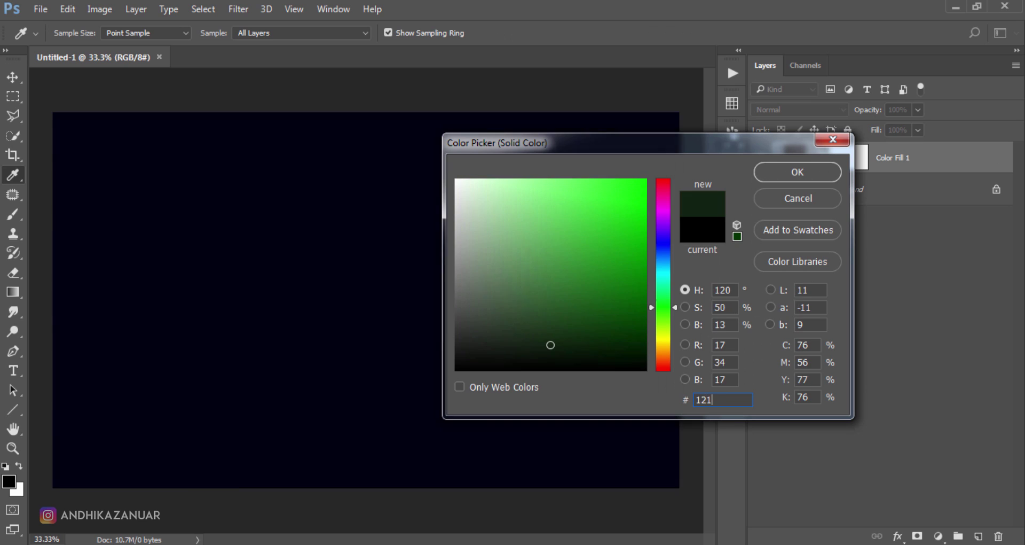
text(b)
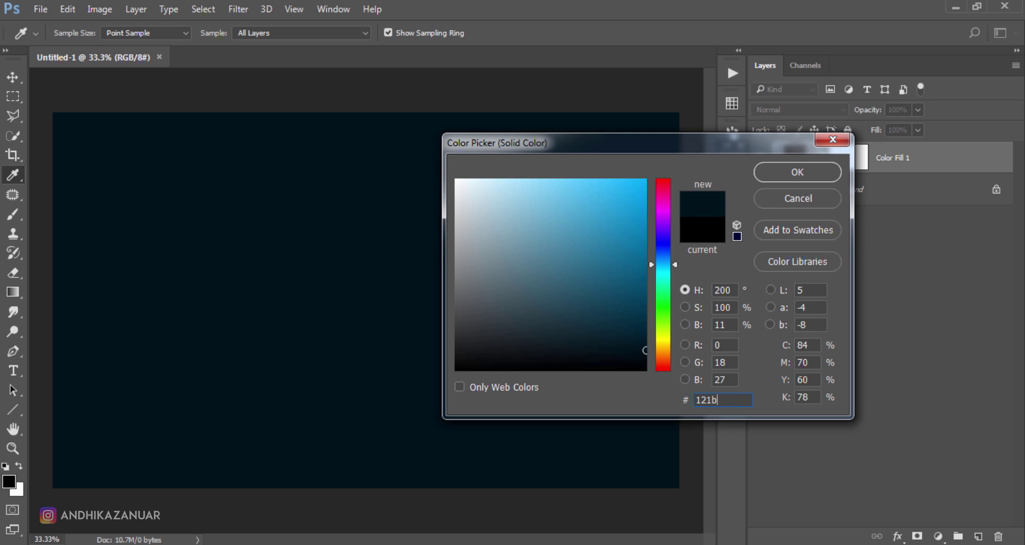
text(33)
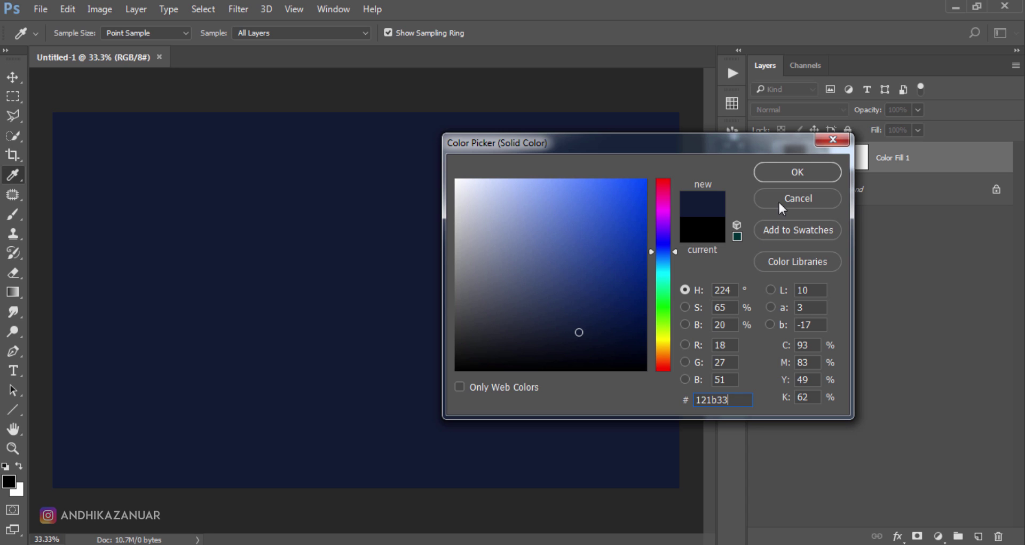
click(795, 174)
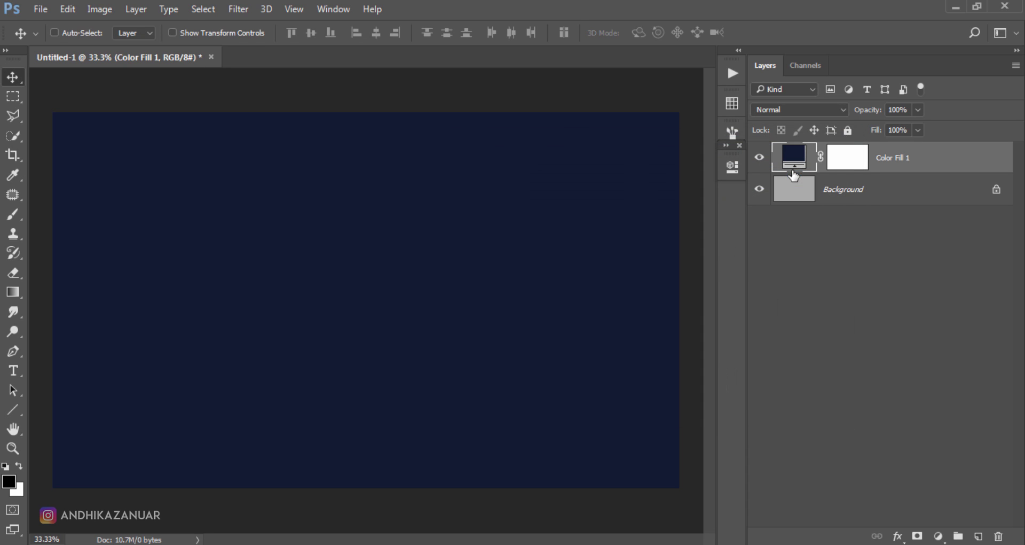
Step: Open the winterscape photo and stretch it to the canvas's left and right edges
click(42, 11)
click(54, 40)
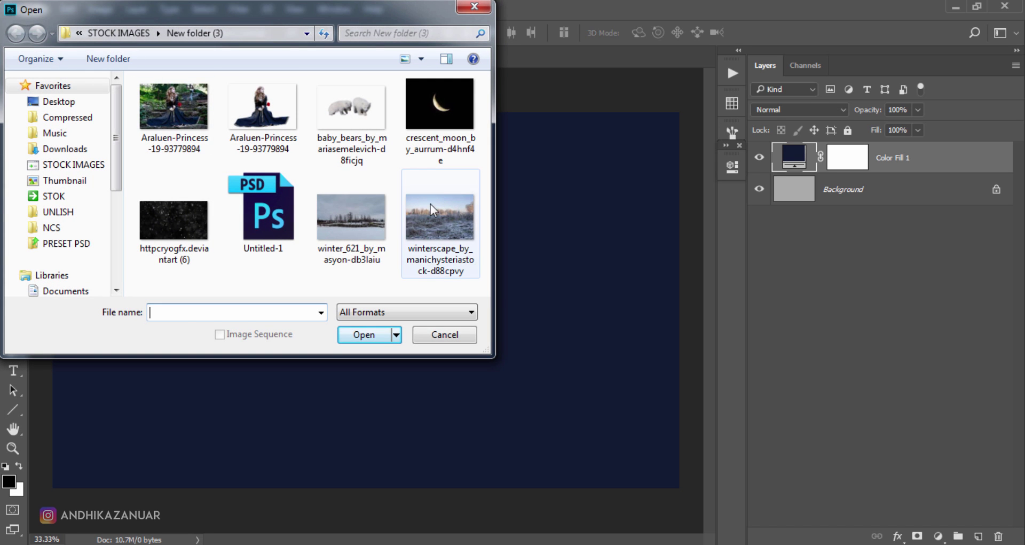
click(433, 206)
click(364, 335)
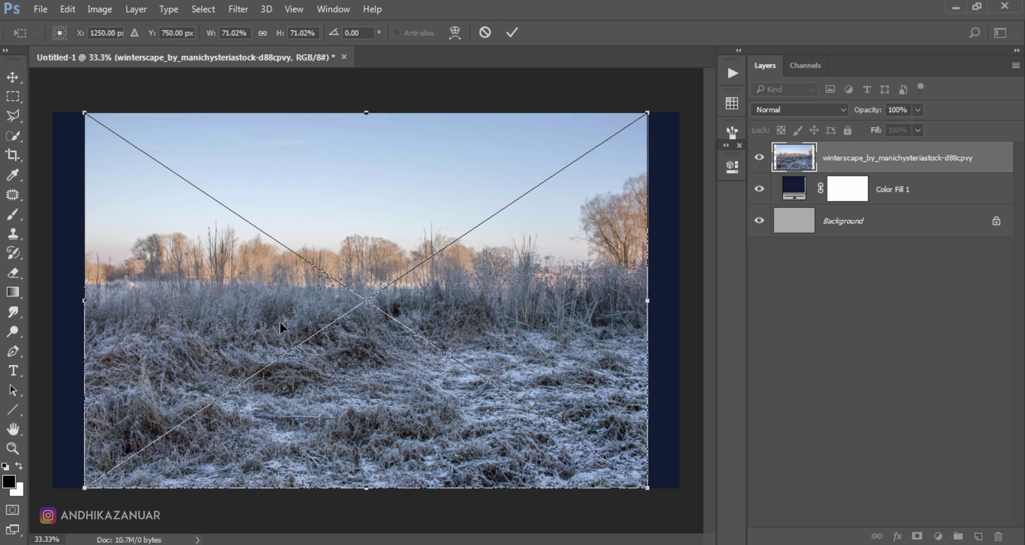
drag(86, 303, 53, 302)
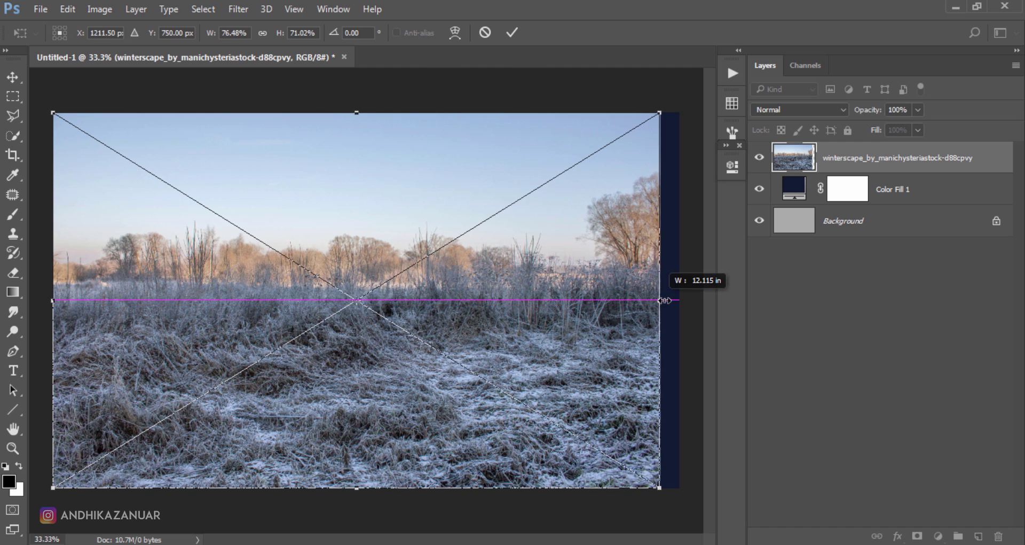
drag(648, 300, 679, 300)
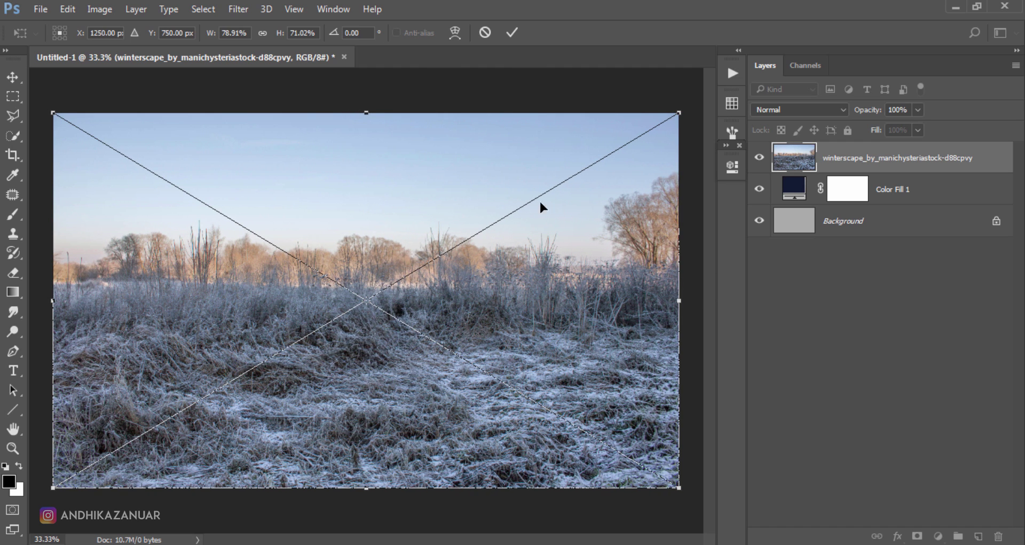
click(512, 32)
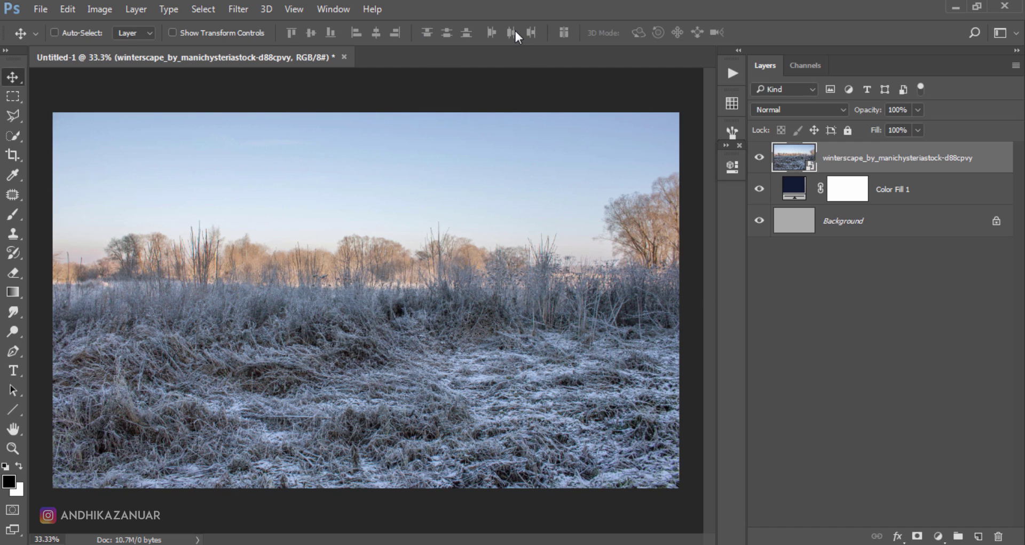
Step: Rasterize the winterscape layer and add a layer mask to it
right_click(922, 159)
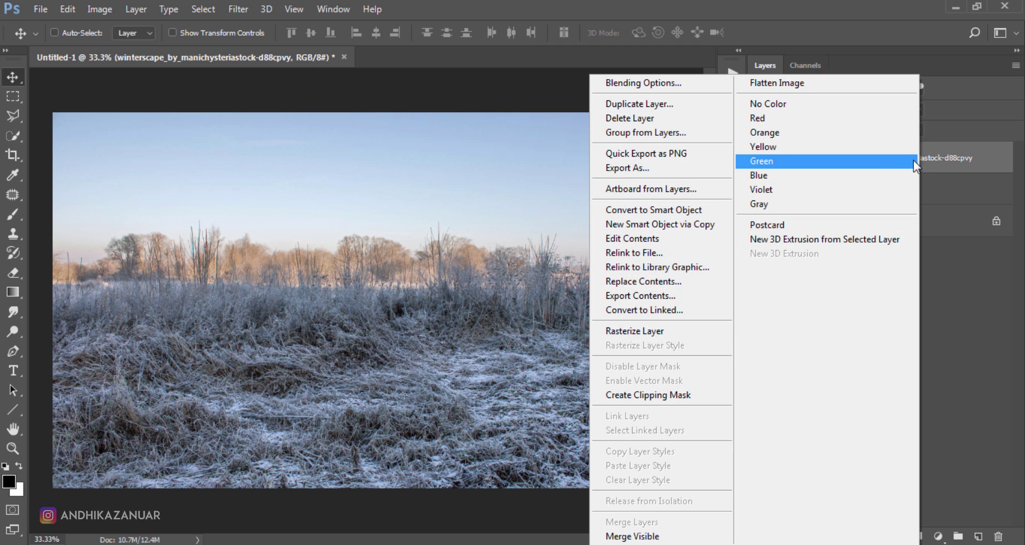
click(687, 328)
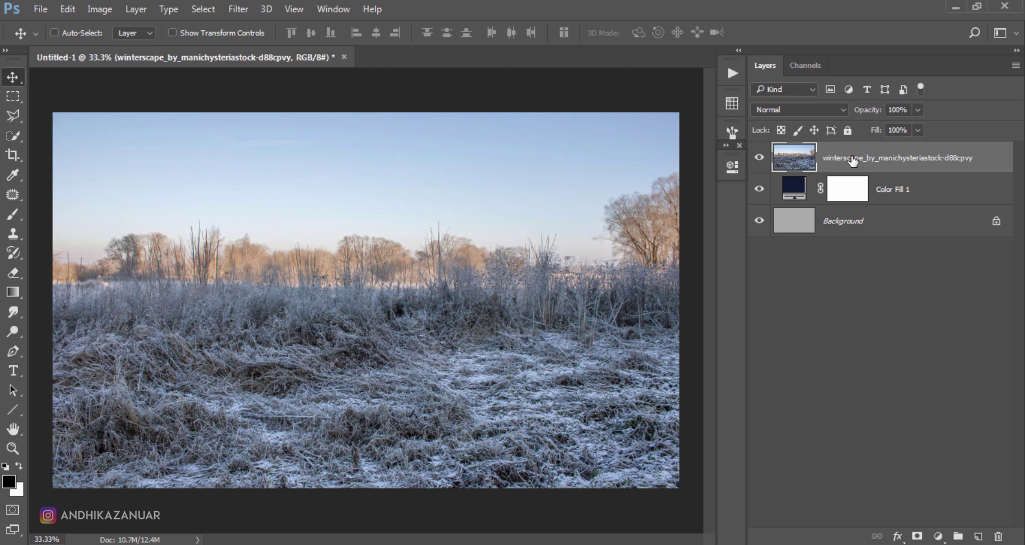
click(916, 536)
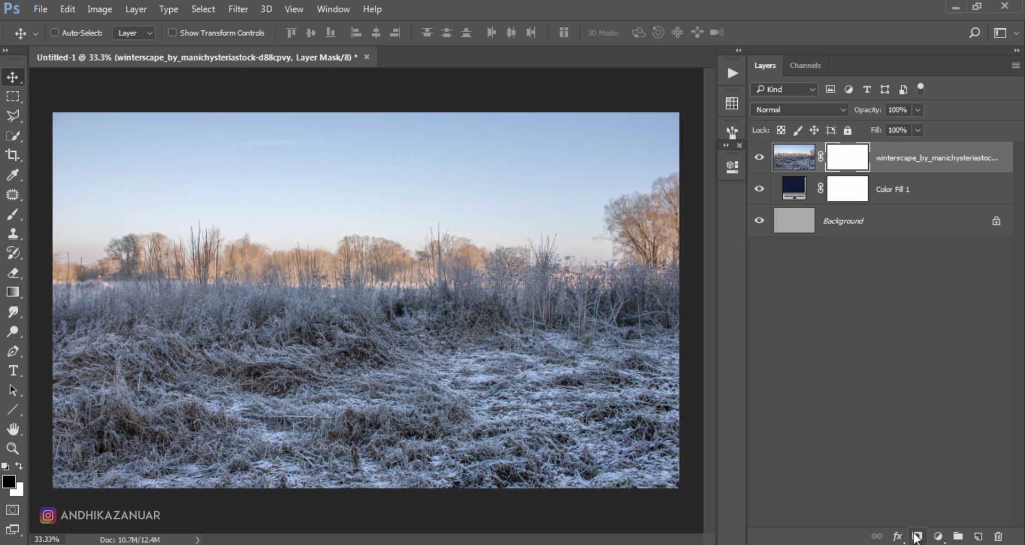
Step: Fade out the winterscape's sky with repeated black-to-white gradients drawn downward on the mask
click(13, 294)
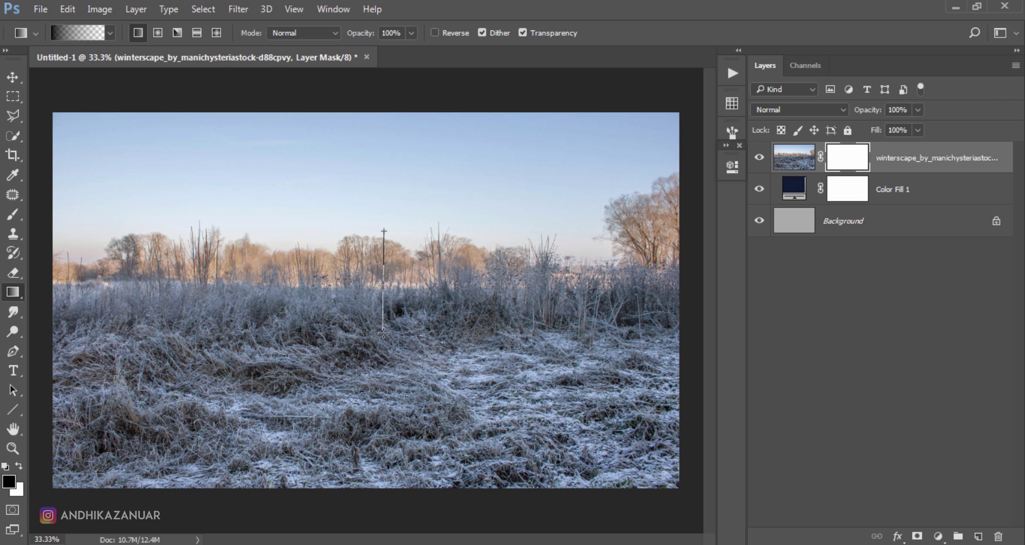
drag(381, 271, 384, 349)
drag(382, 166, 379, 372)
drag(361, 178, 362, 385)
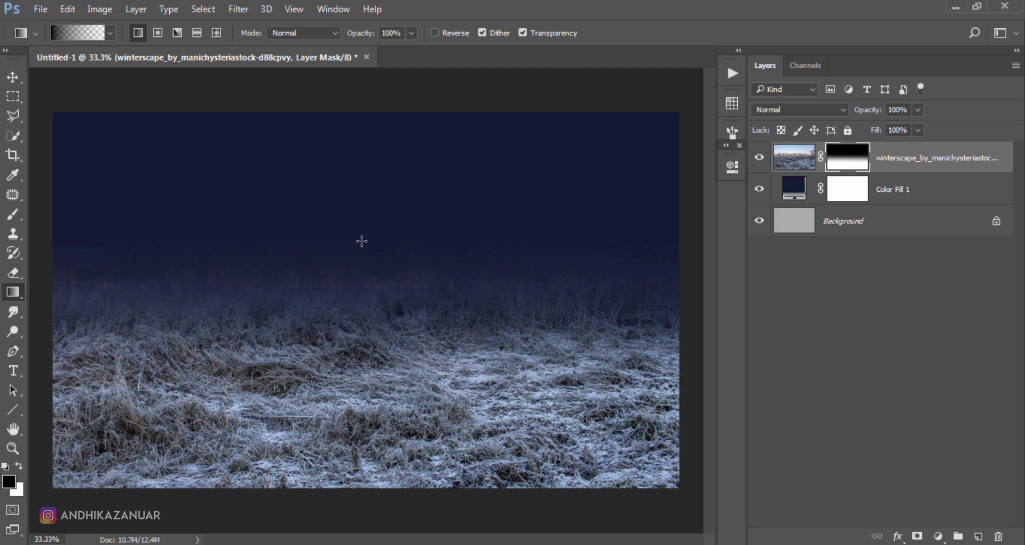
drag(362, 169, 360, 385)
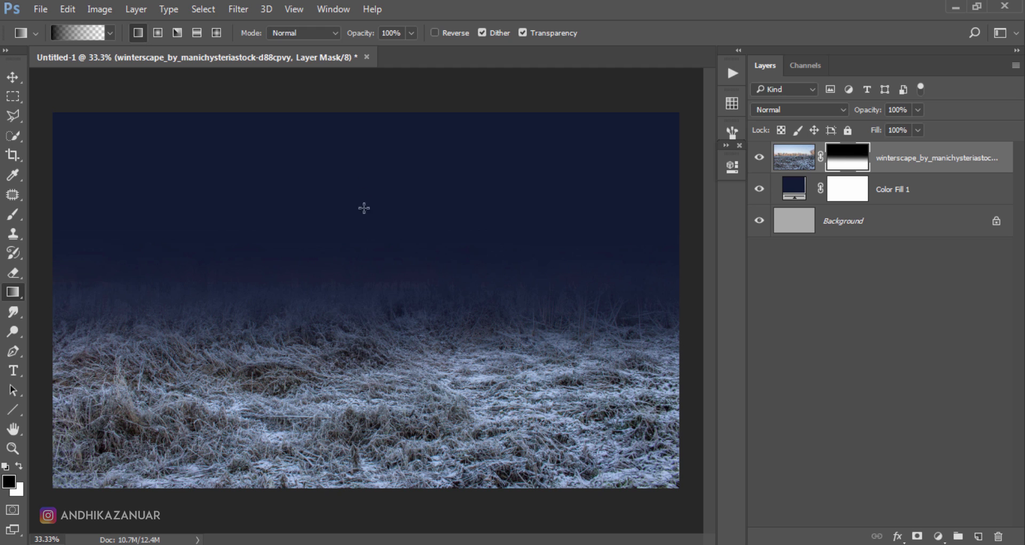
drag(366, 175, 367, 376)
click(16, 75)
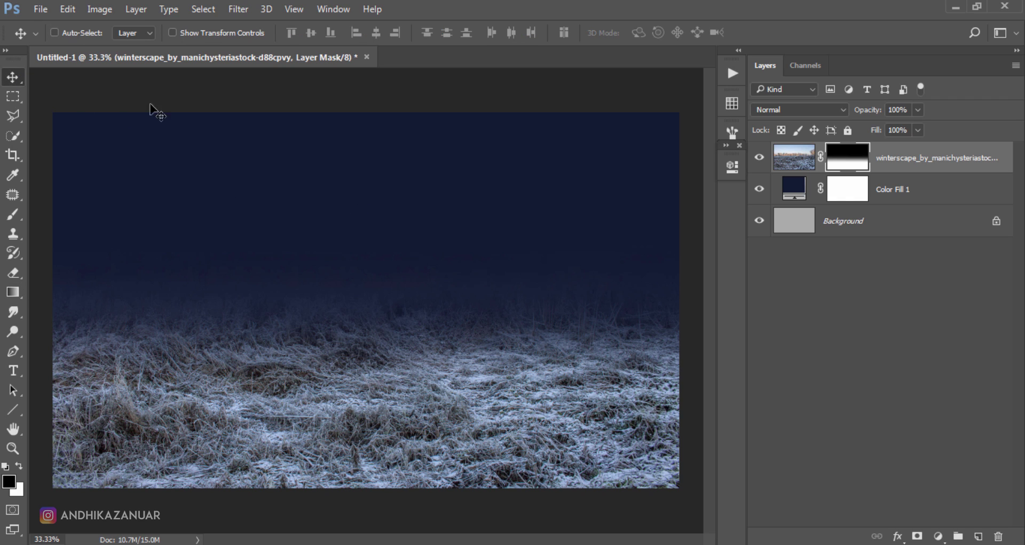
right_click(853, 159)
Step: Apply the mask permanently and darken the winterscape with Brightness/Contrast at brightness -99
click(881, 206)
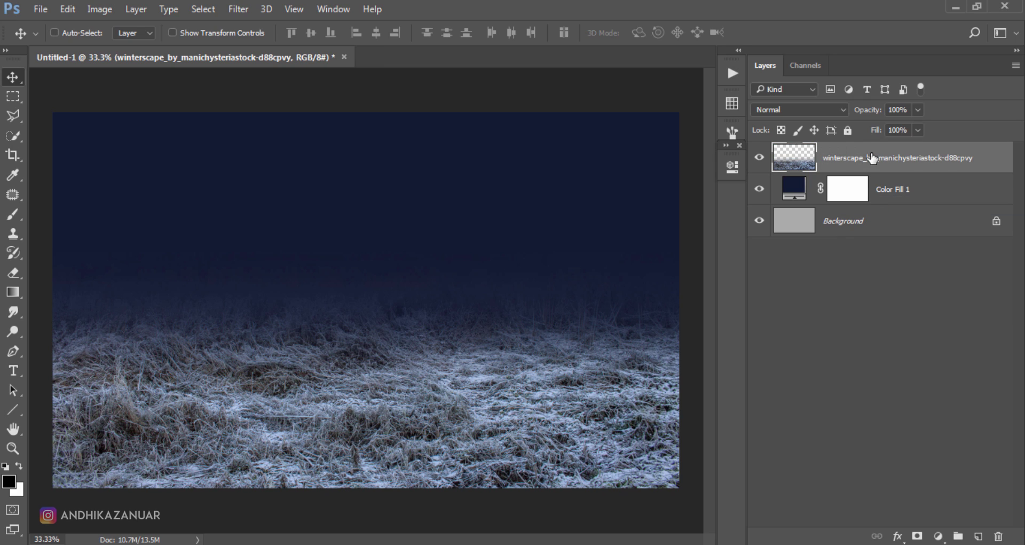
click(108, 9)
mouse_move(123, 47)
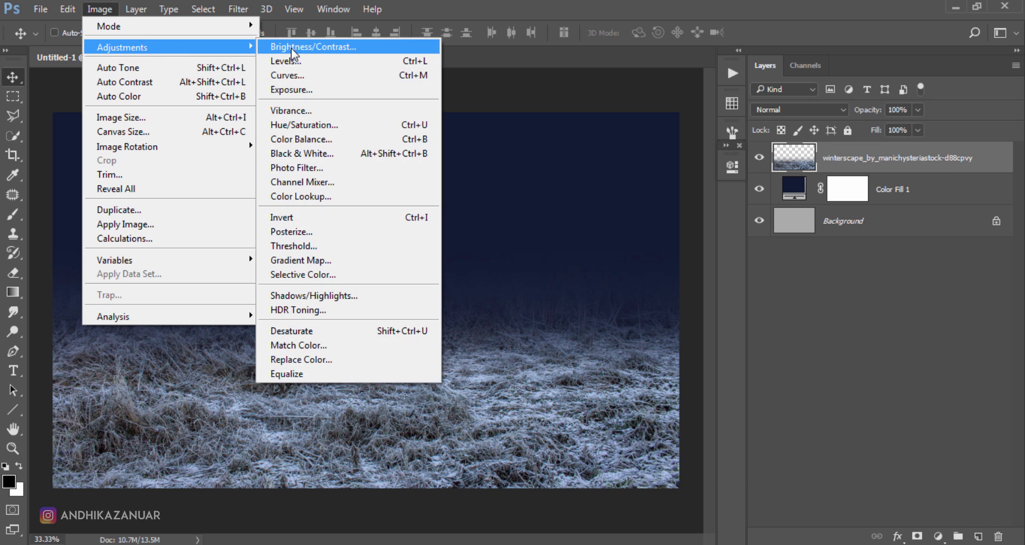
click(292, 49)
drag(704, 336, 692, 309)
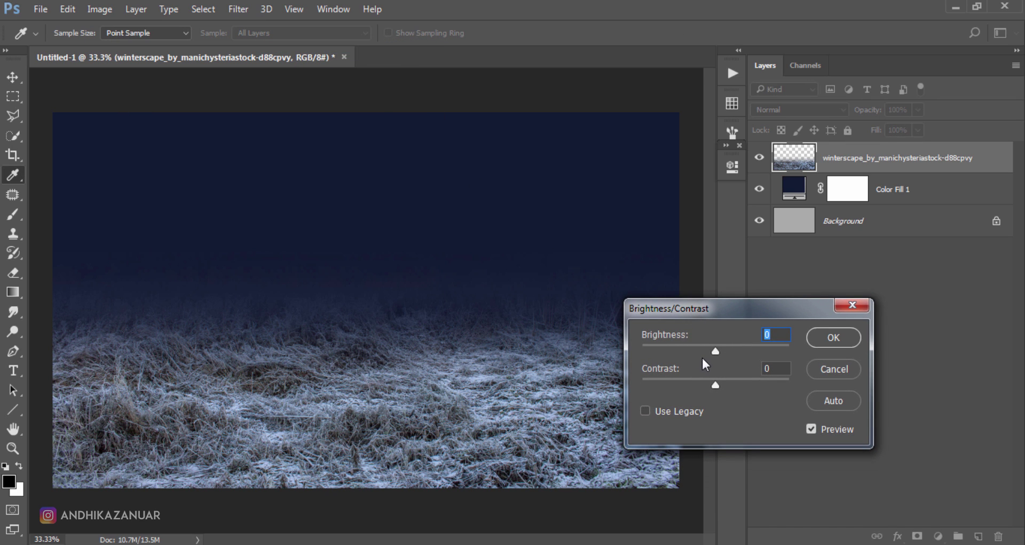
drag(714, 350, 666, 350)
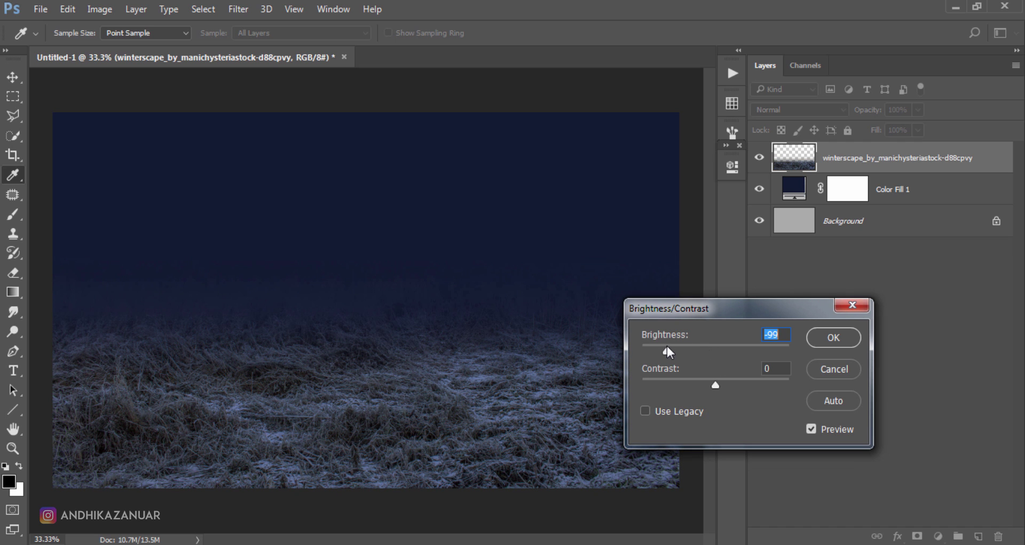
click(785, 335)
click(841, 335)
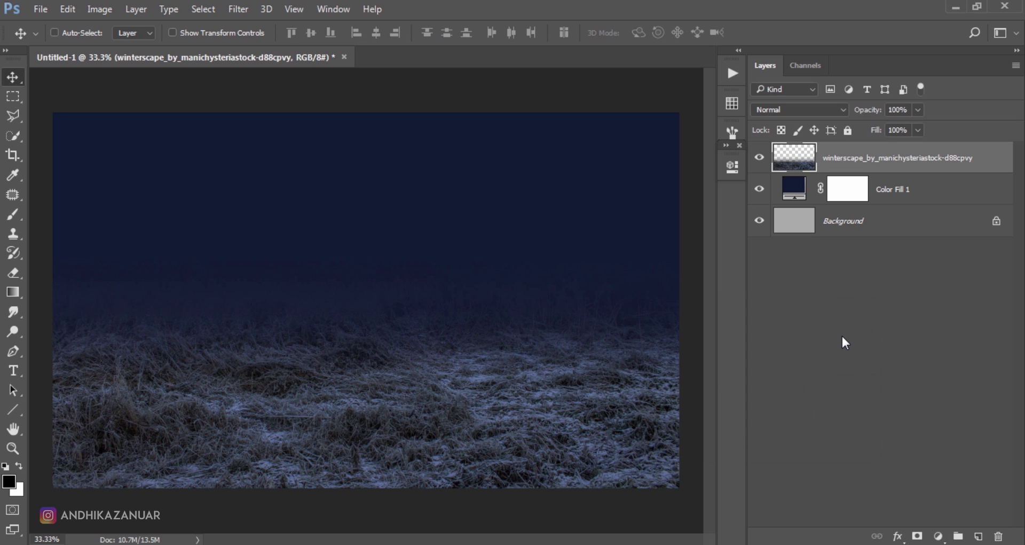
click(40, 9)
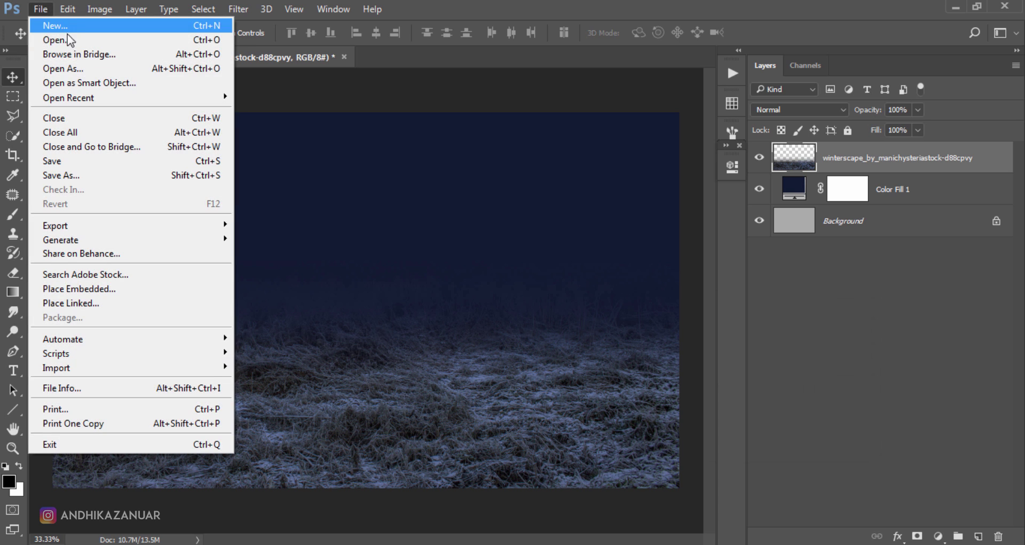
Step: Open winter_621_by_masyon-db3laiu and stretch it across the full canvas width
click(68, 38)
click(360, 226)
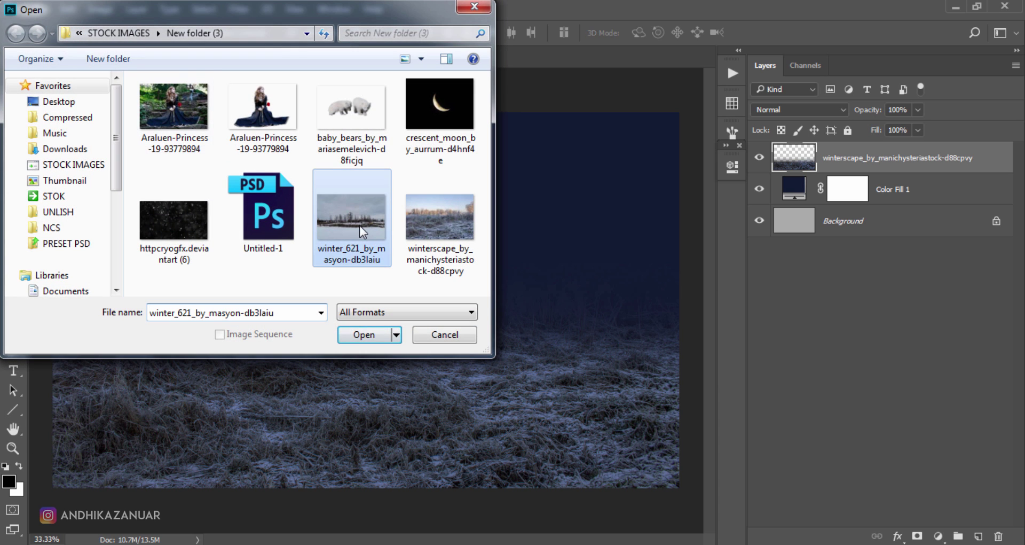
click(376, 335)
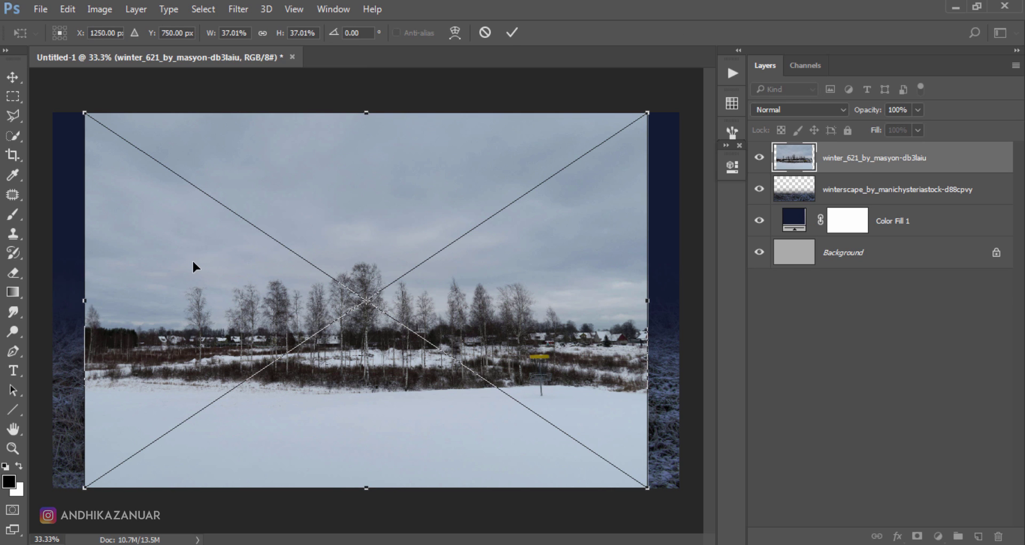
drag(184, 258, 161, 256)
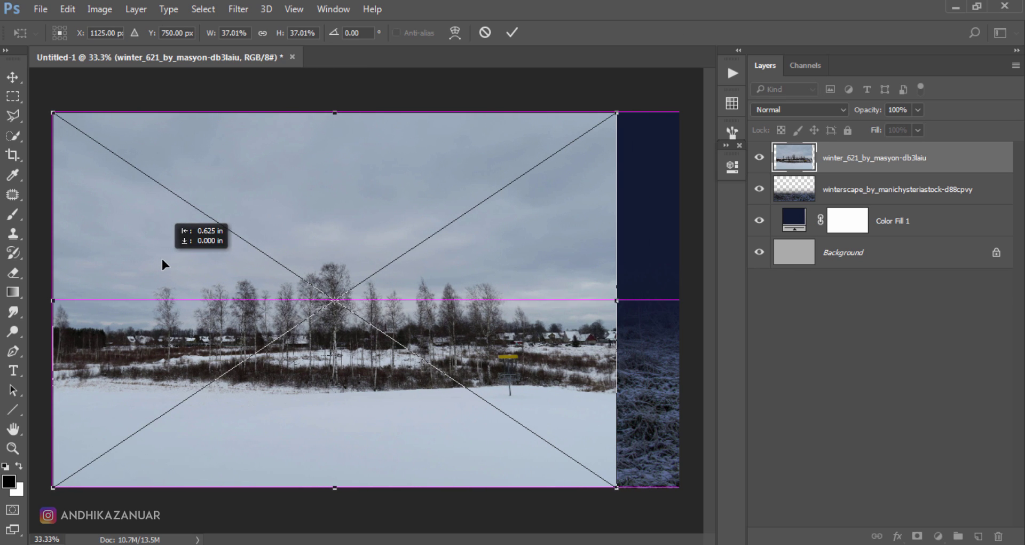
drag(617, 300, 679, 302)
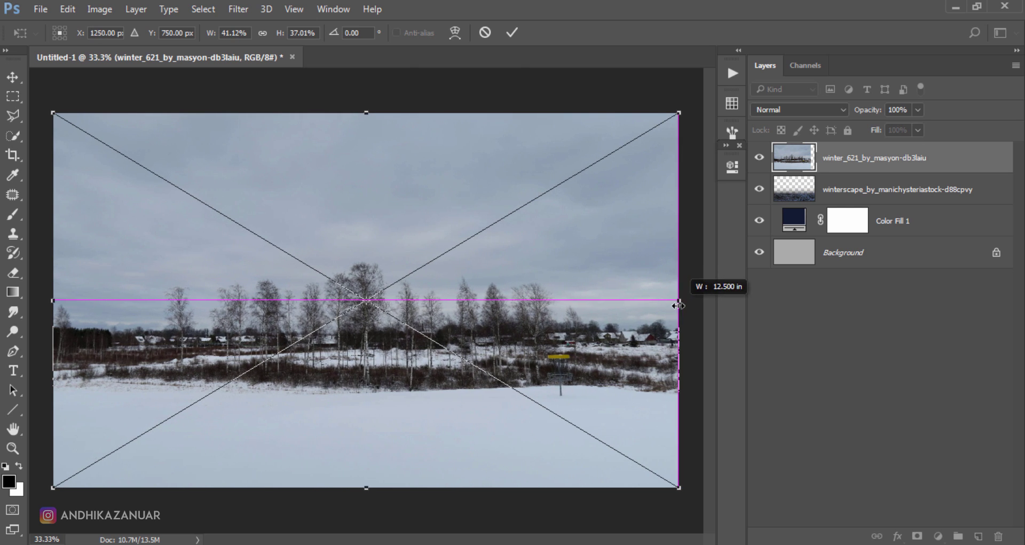
click(511, 33)
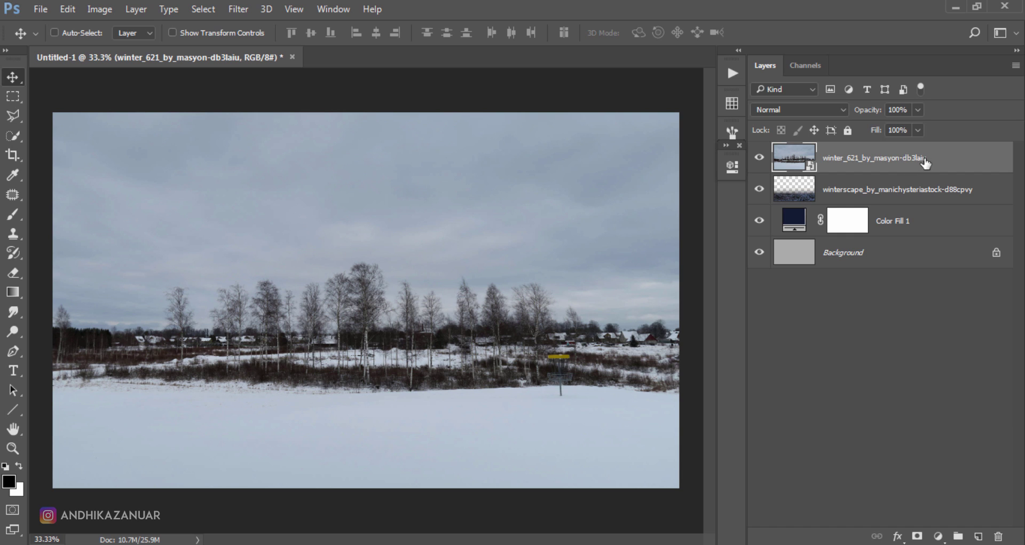
Step: Move the winter photo beneath the winterscape layer and lower its opacity to 30%
drag(932, 165, 932, 199)
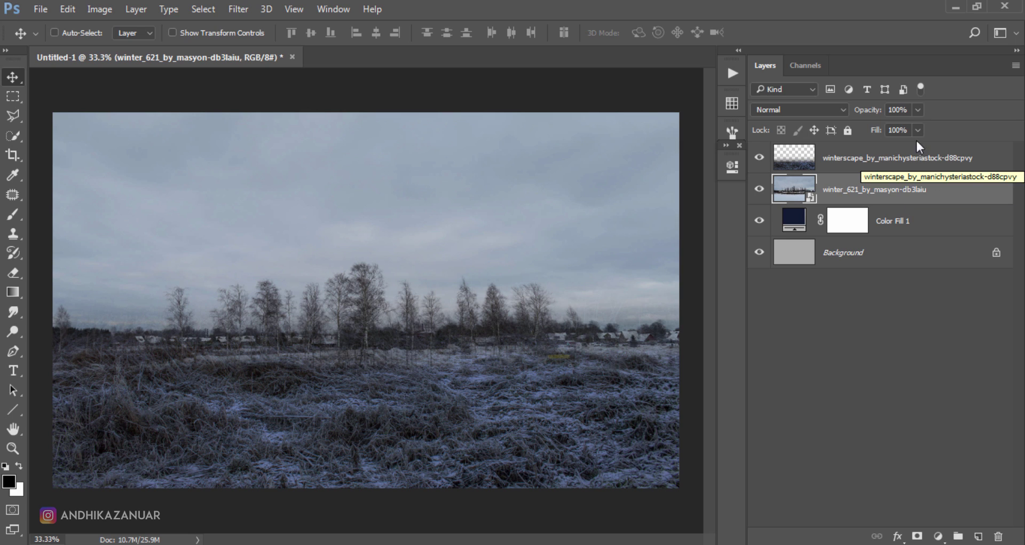
click(918, 110)
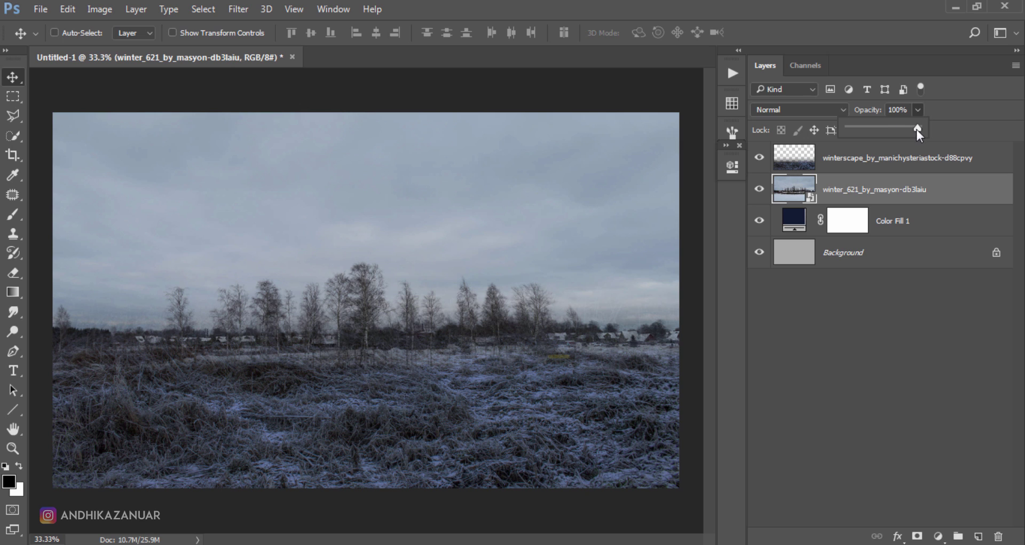
drag(870, 130, 869, 130)
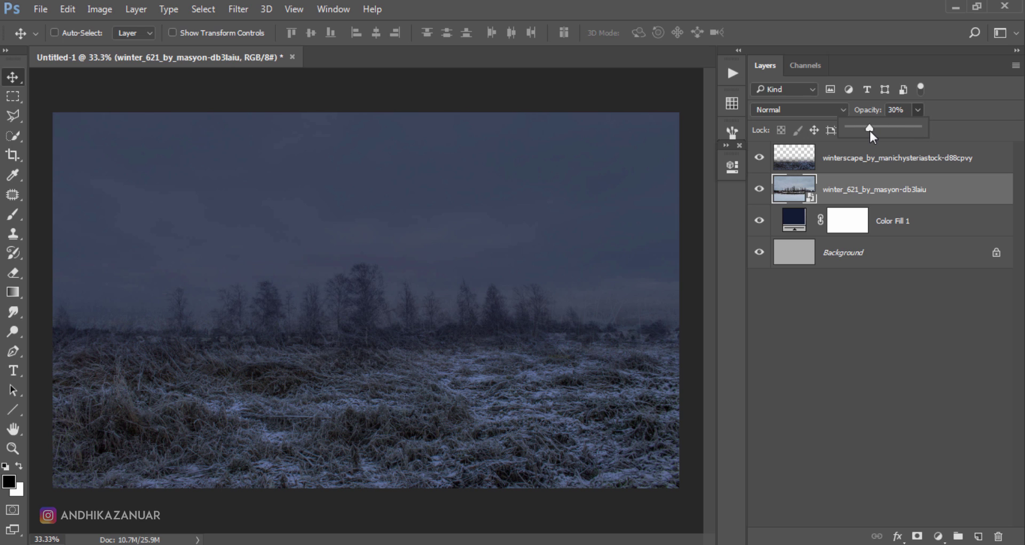
click(902, 189)
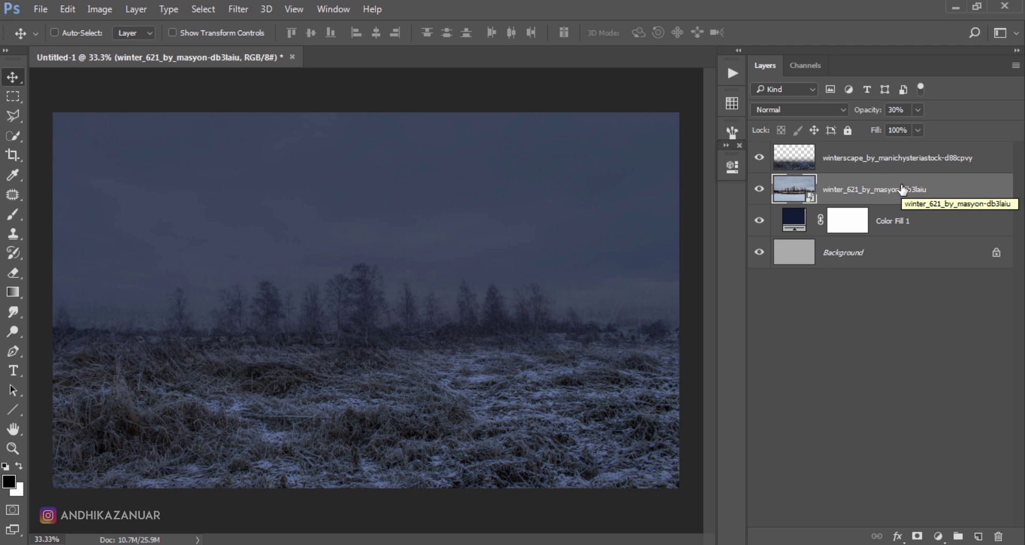
click(920, 153)
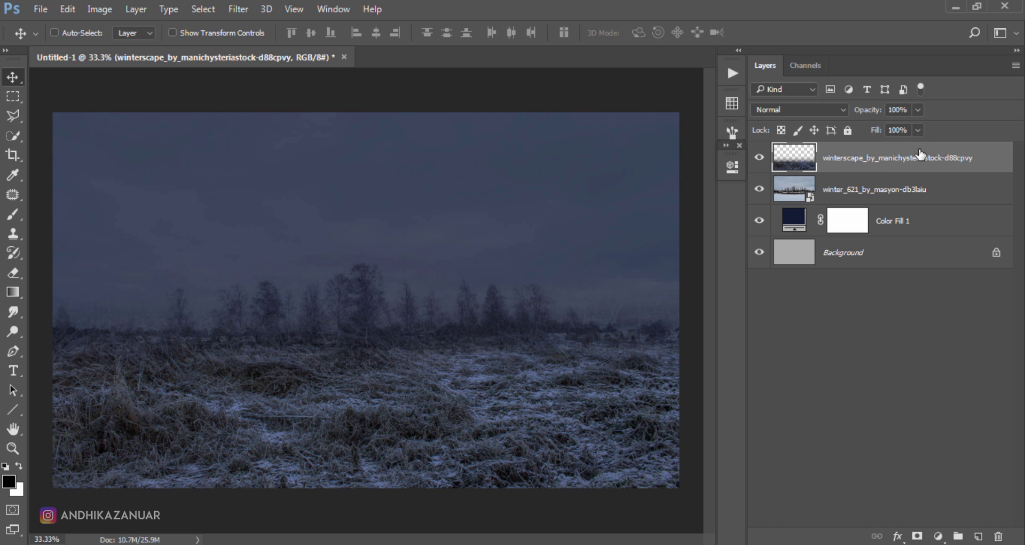
Step: Place the crescent moon image, shrunk to about 10.6%, in the upper-left sky
click(42, 9)
click(58, 36)
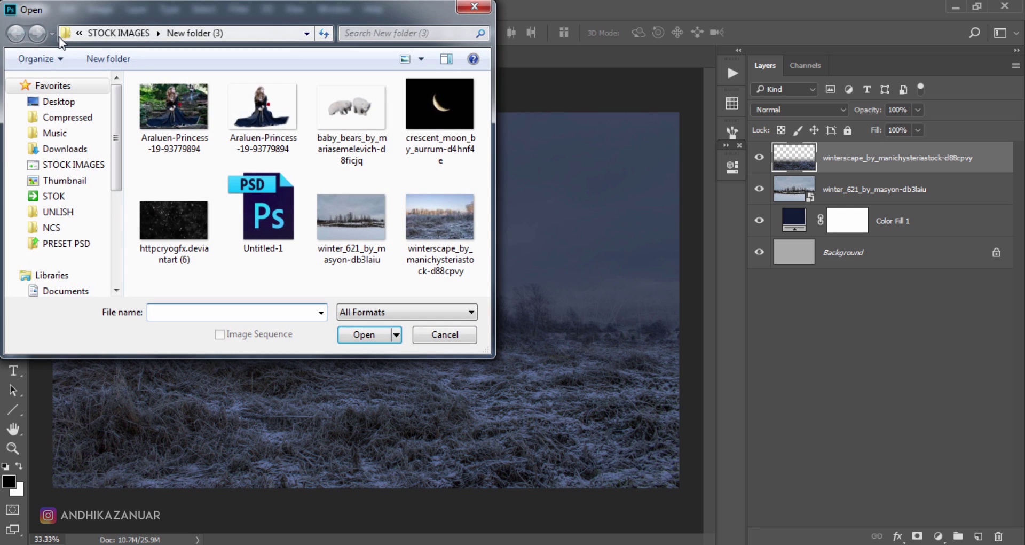
click(440, 112)
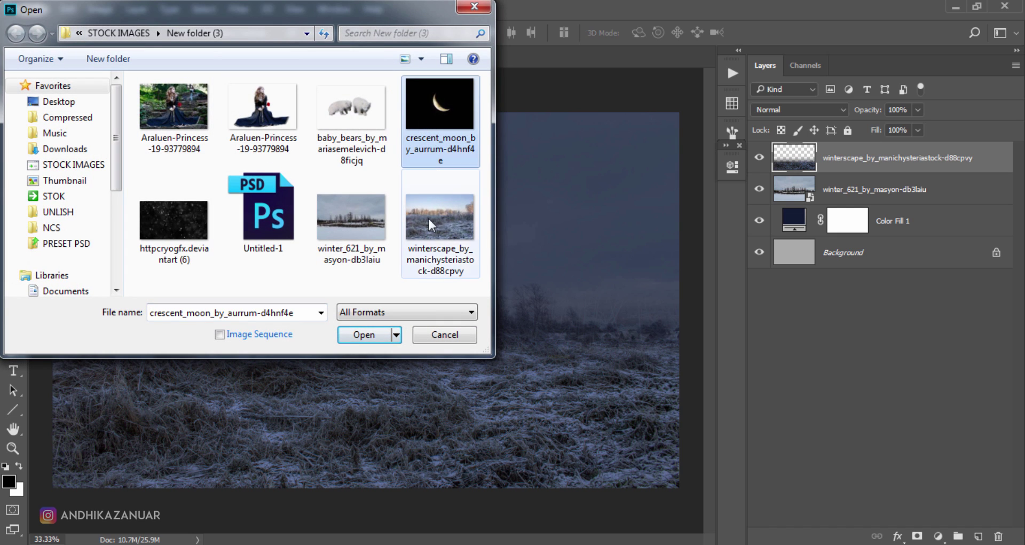
click(361, 335)
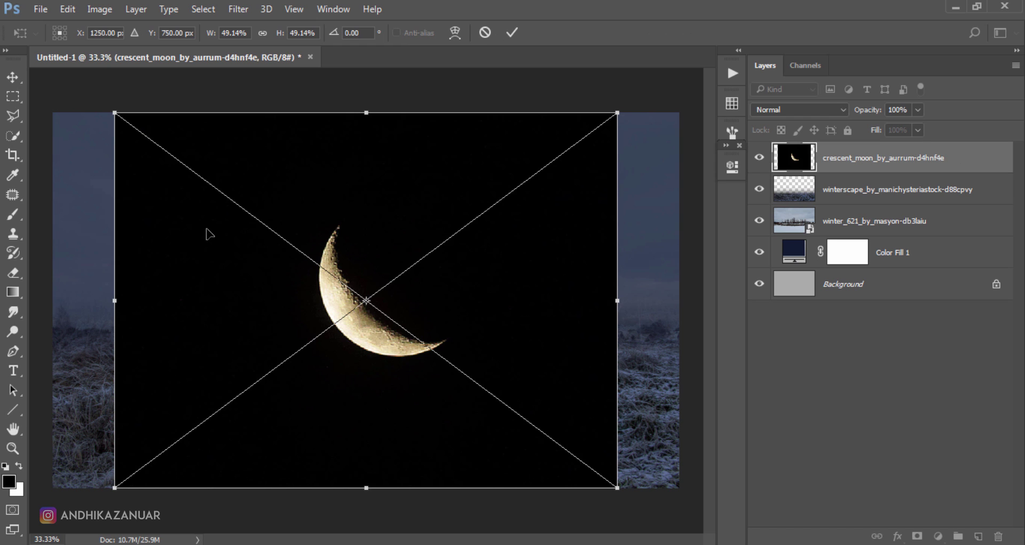
drag(617, 487, 257, 298)
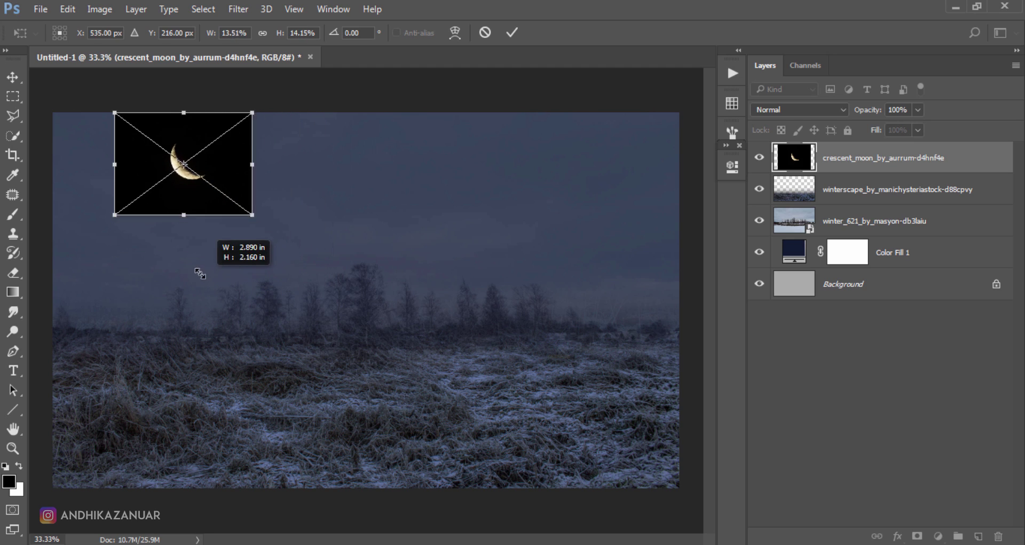
drag(257, 298, 188, 247)
mouse_move(207, 156)
mouse_down()
mouse_move(203, 220)
mouse_move(215, 215)
mouse_up()
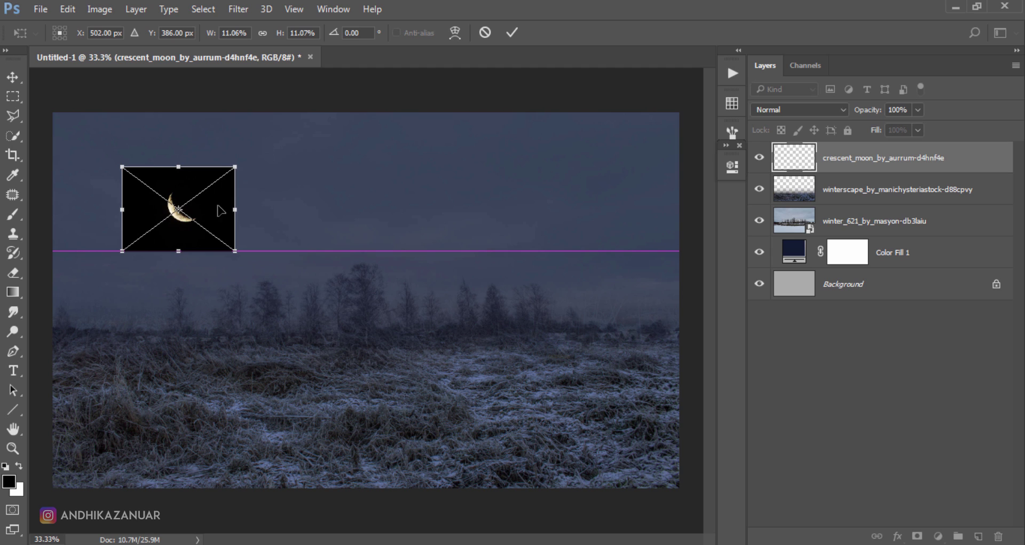
drag(235, 167, 231, 170)
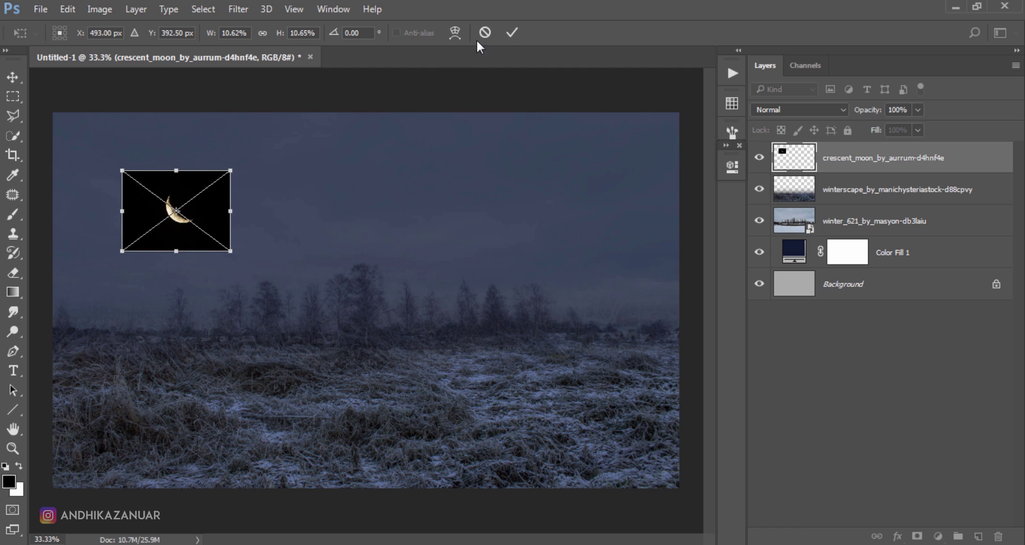
click(511, 33)
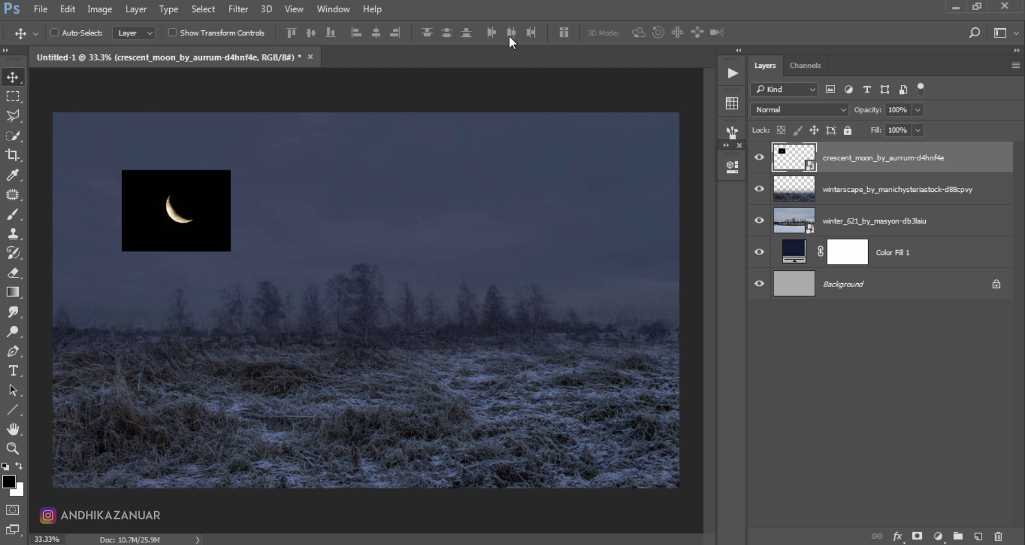
Step: Set the moon layer to Screen blending and nudge it slightly right and down
click(756, 110)
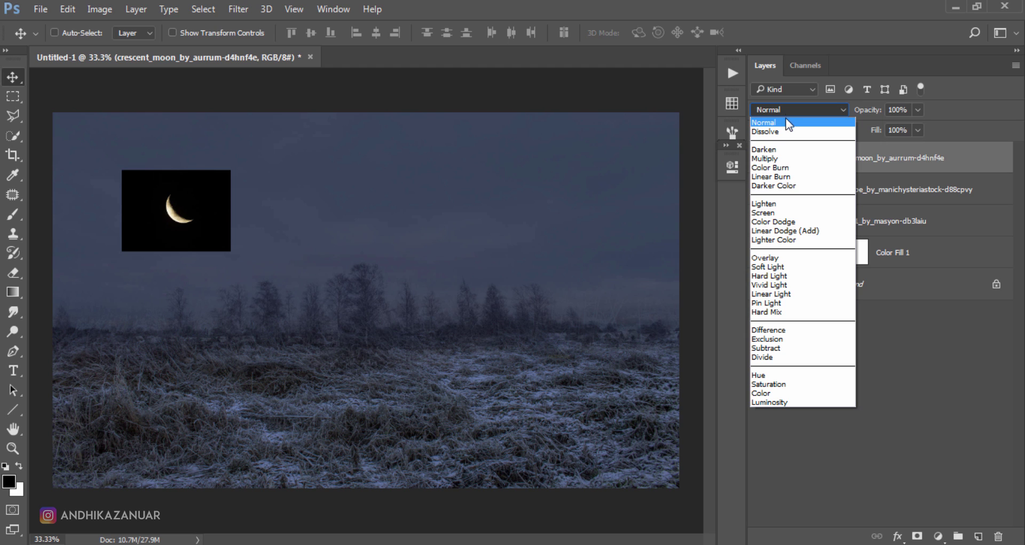
click(790, 215)
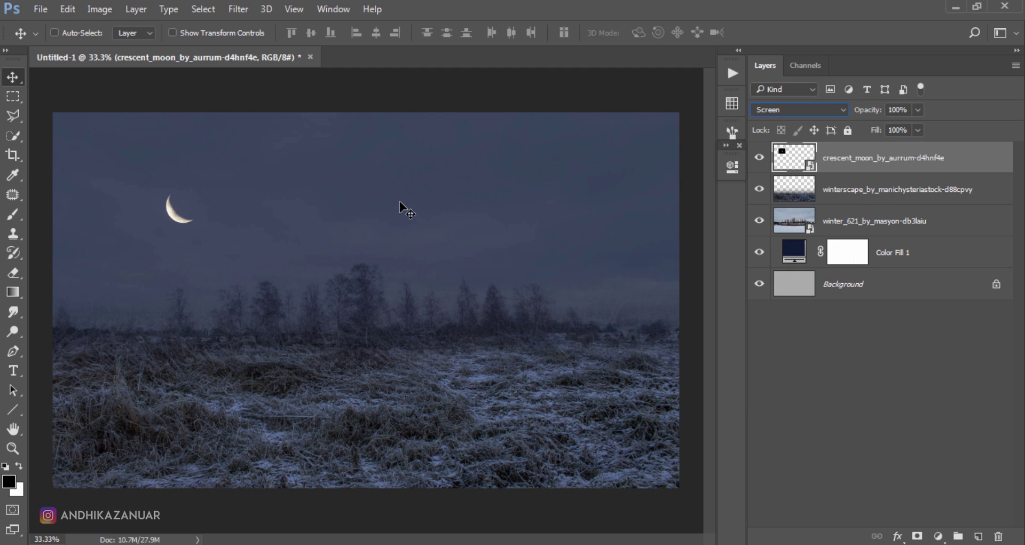
drag(310, 210, 318, 216)
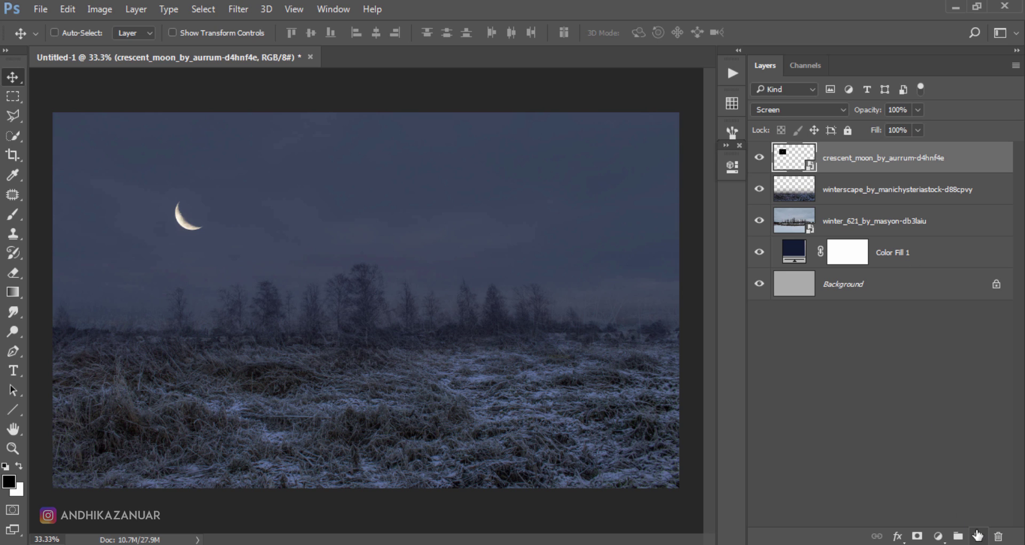
Step: Add a new empty layer on top named 'light'
click(978, 535)
double_click(836, 158)
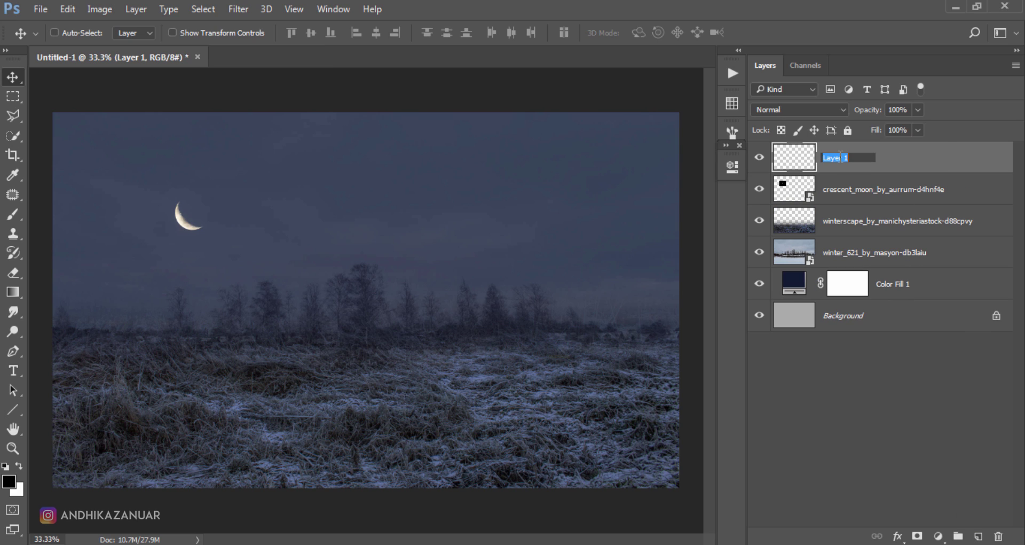
text(light)
key(Return)
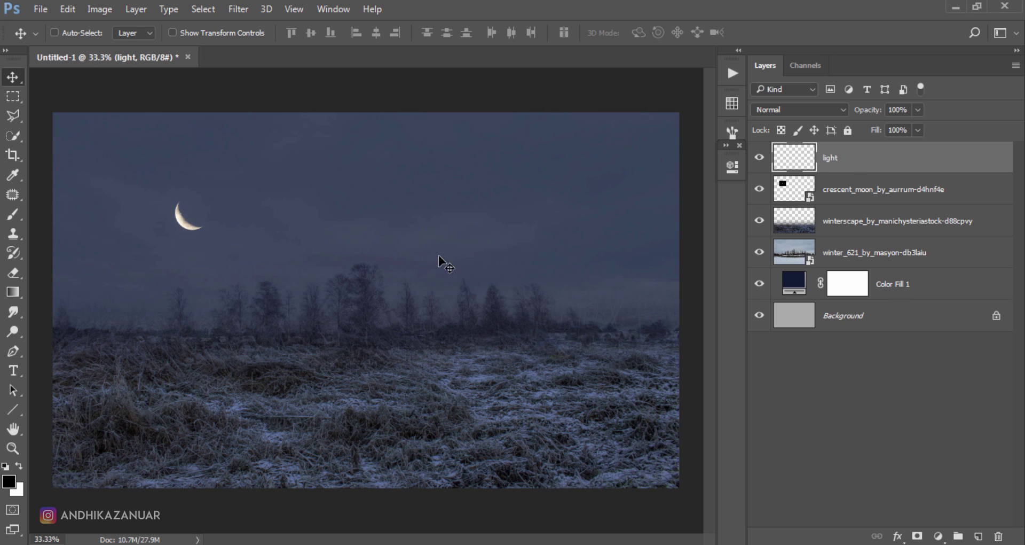
Step: Set the foreground colour to pale gold #ccb35a
click(11, 484)
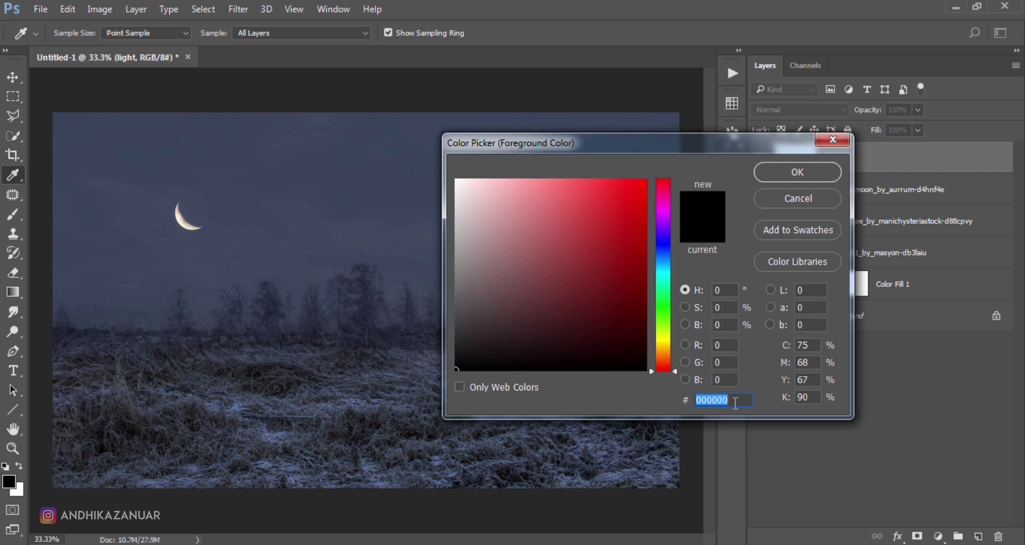
text(ccb)
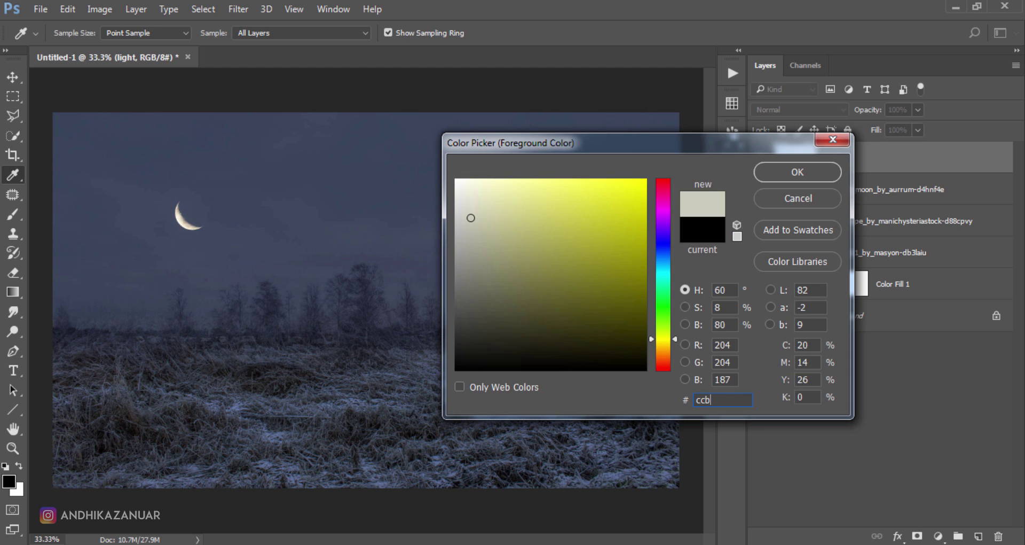
text(35)
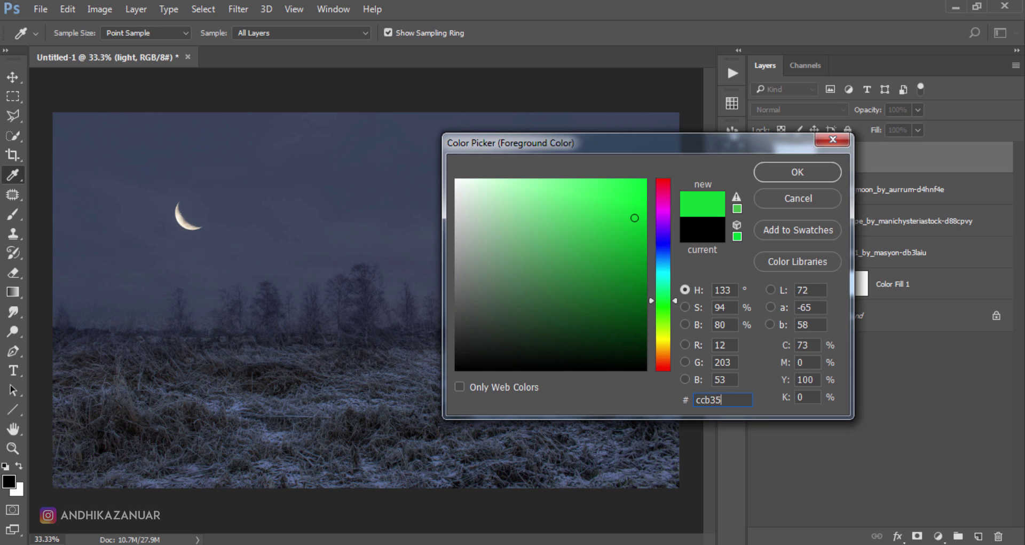
text(a)
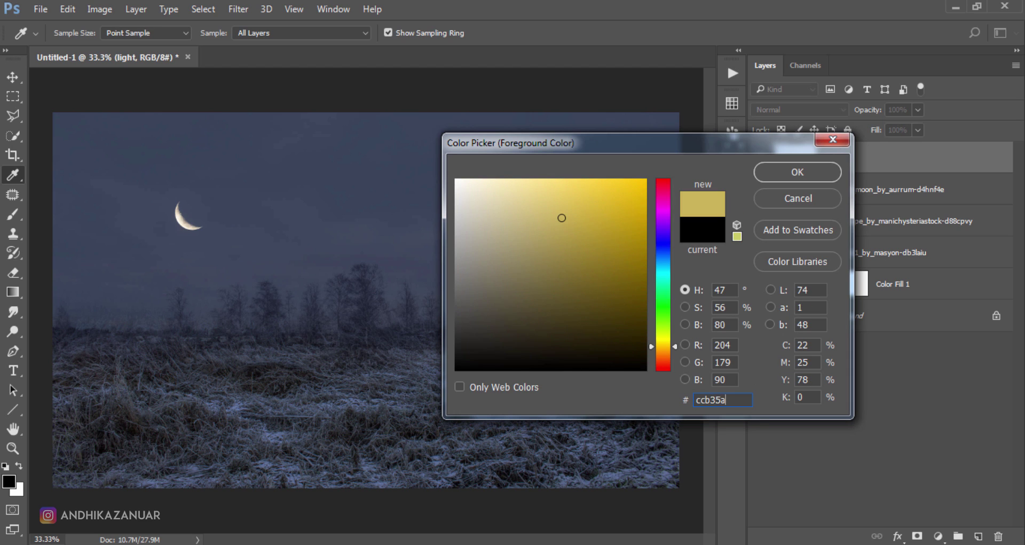
click(792, 174)
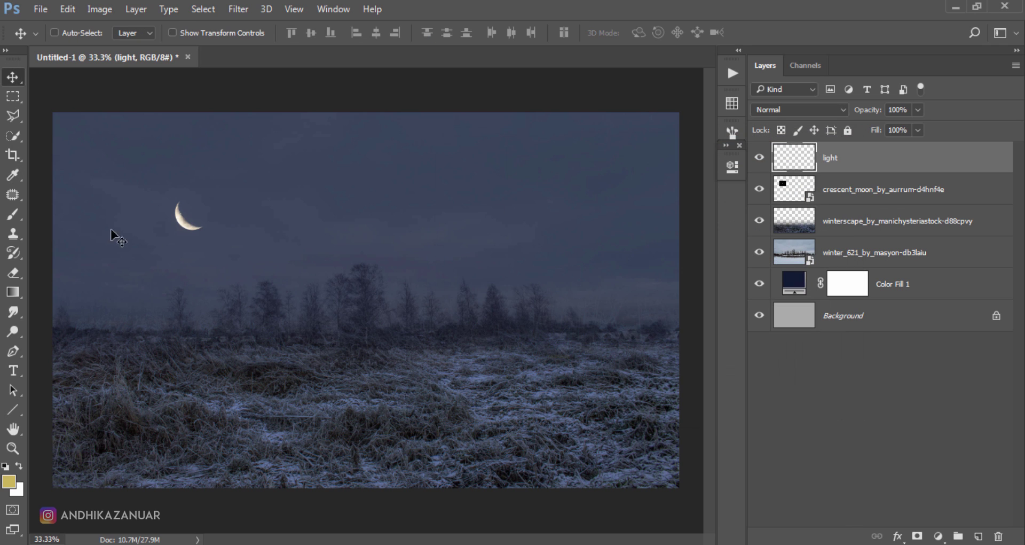
Step: Paint one 1100 px soft round pale-gold dab in the sky on the light layer
click(13, 215)
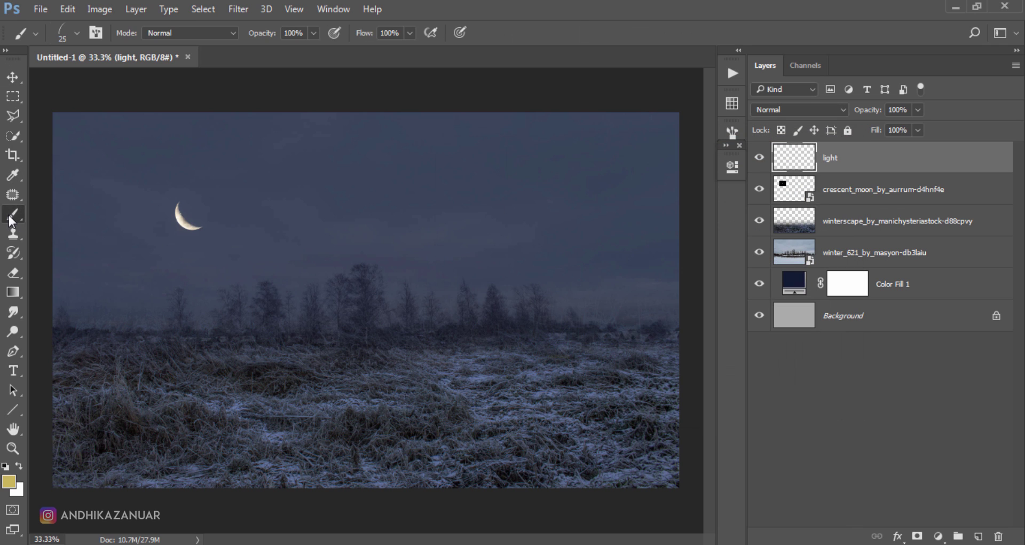
click(66, 30)
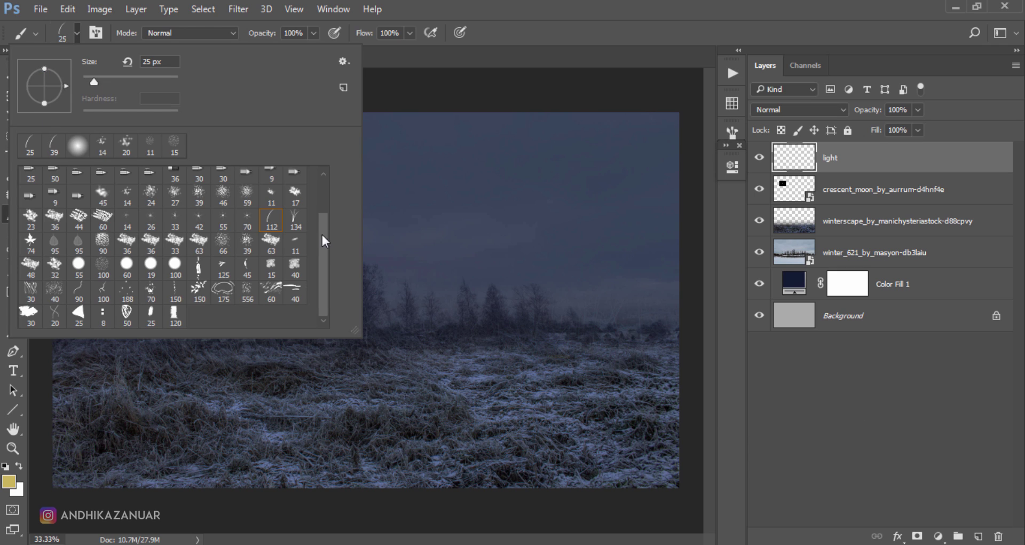
drag(324, 240, 325, 200)
click(29, 183)
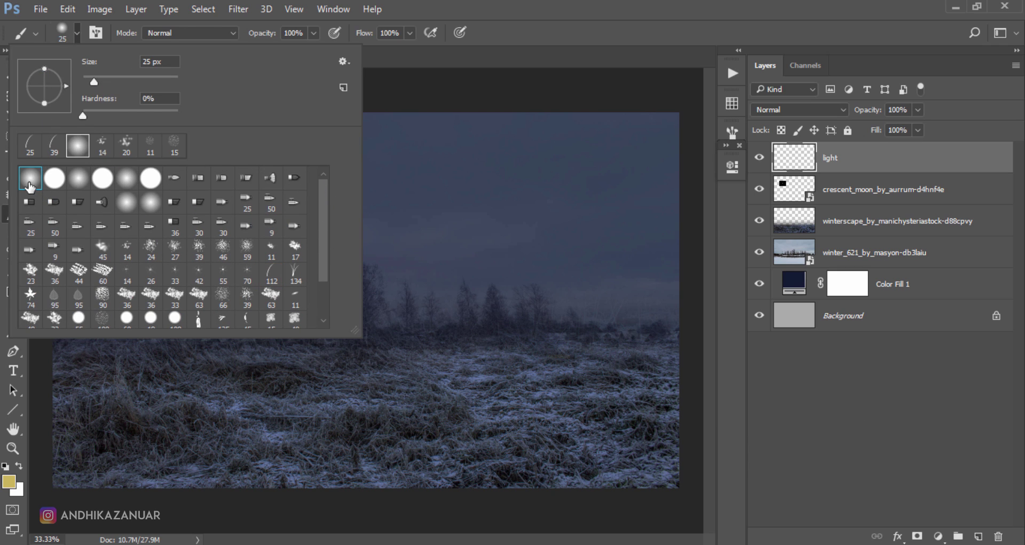
drag(137, 80, 141, 80)
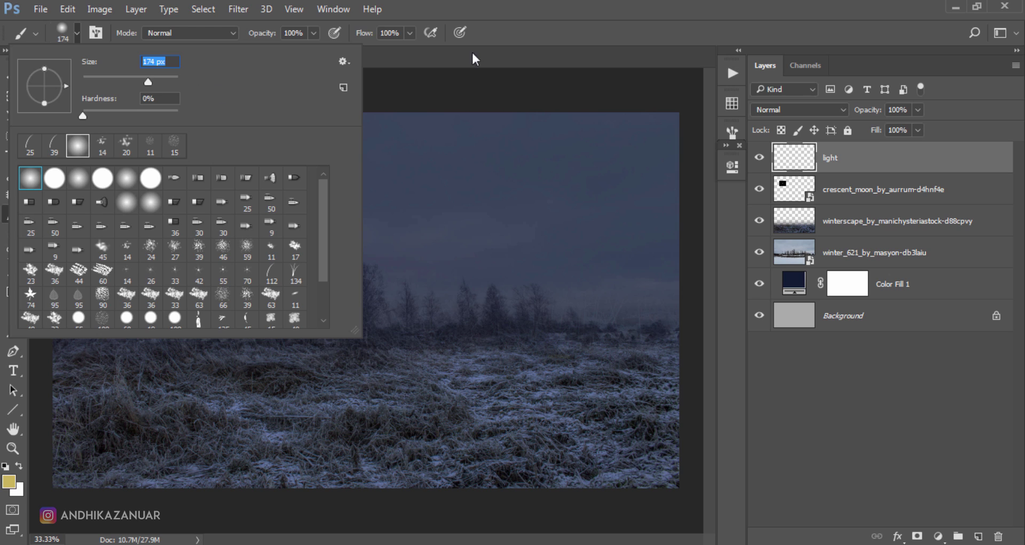
click(525, 38)
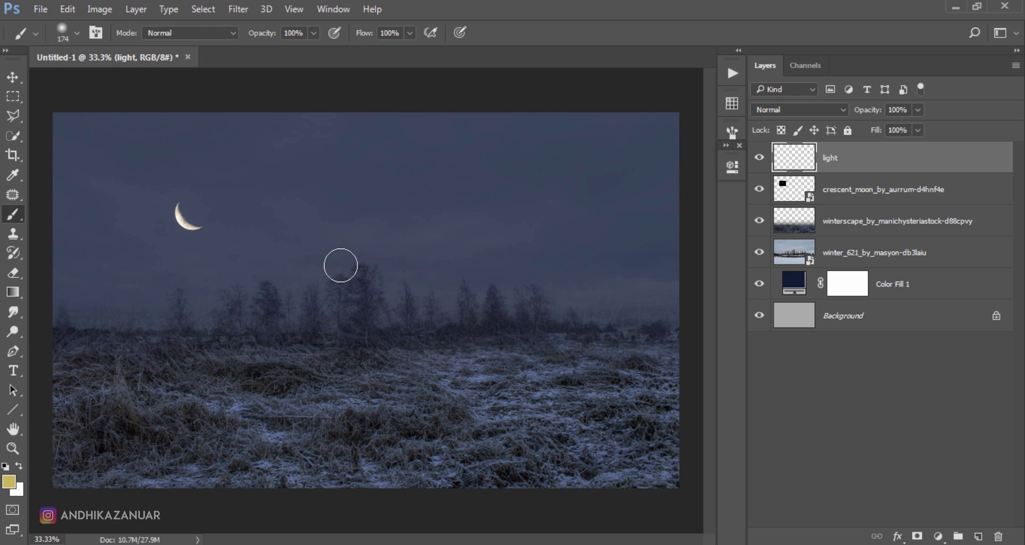
key(bracketright)
key(bracketright)
key(bracketright)
key(bracketright)
key(bracketright)
key(bracketright)
key(bracketright)
key(bracketright)
key(bracketright)
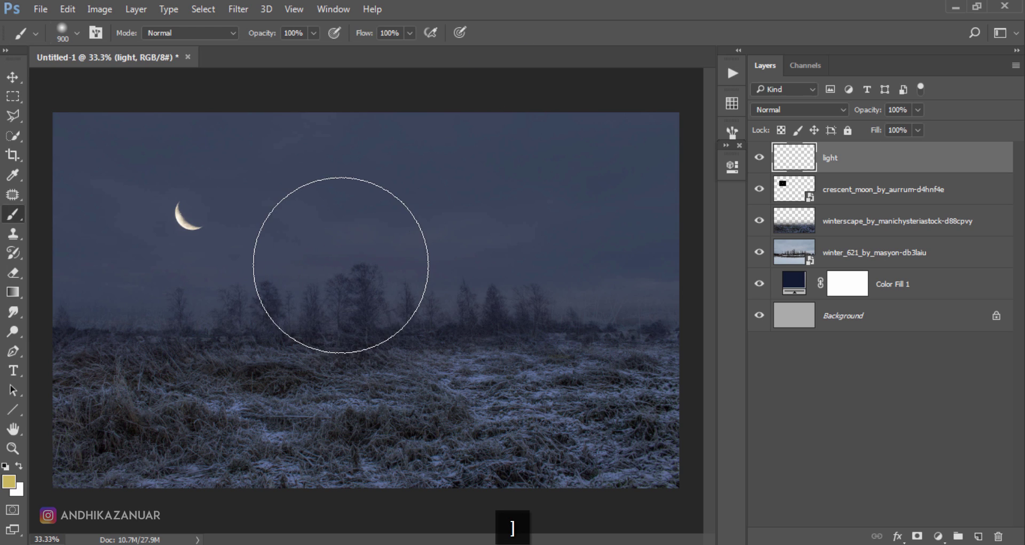
key(bracketright)
key(bracketright)
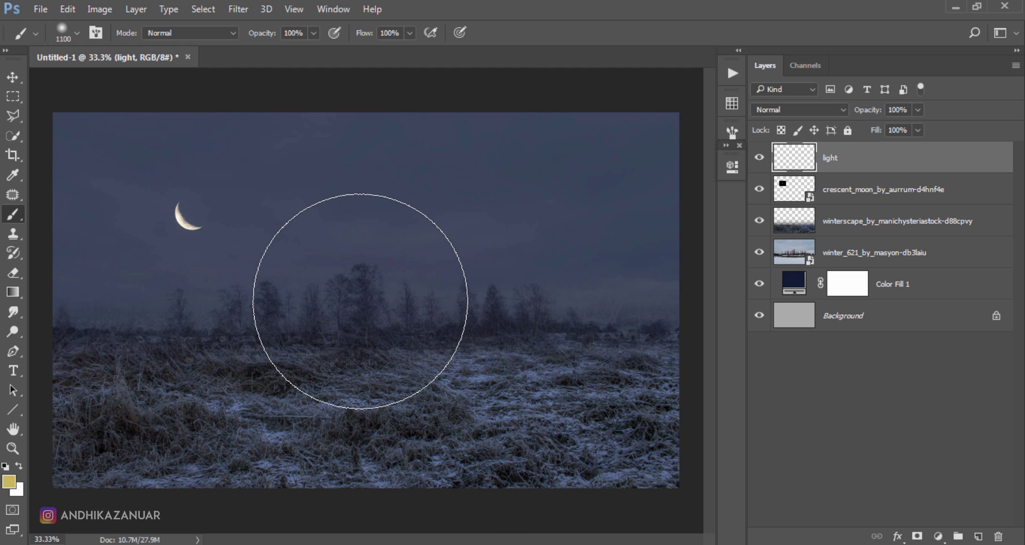
click(360, 301)
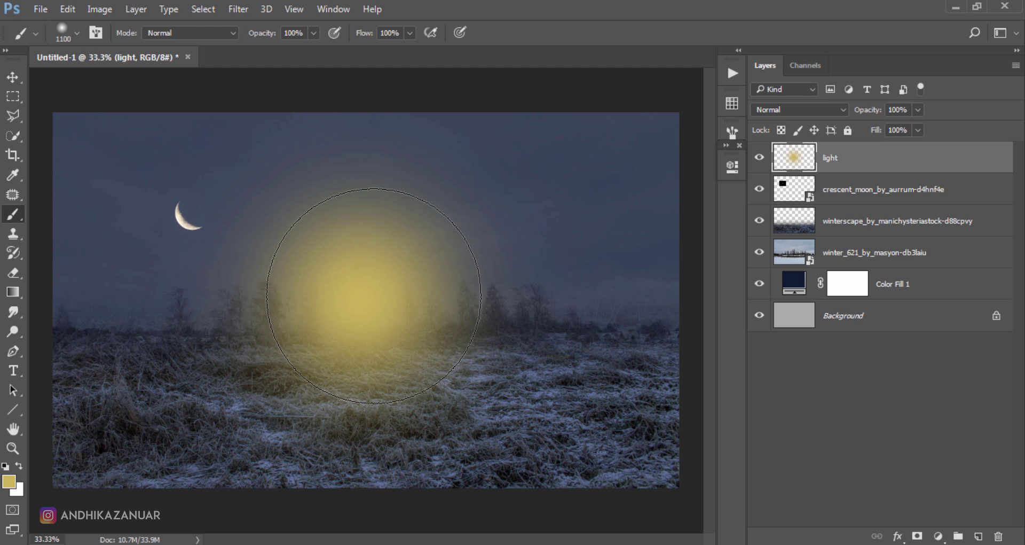
Step: Move the yellow glow up over the crescent moon and set the light layer to Color Dodge
click(13, 77)
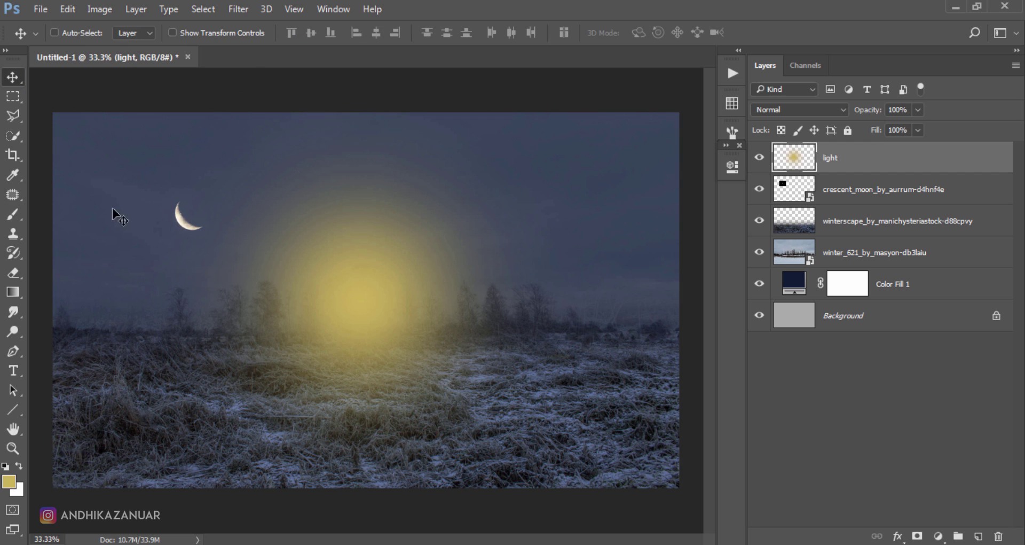
drag(385, 294, 225, 215)
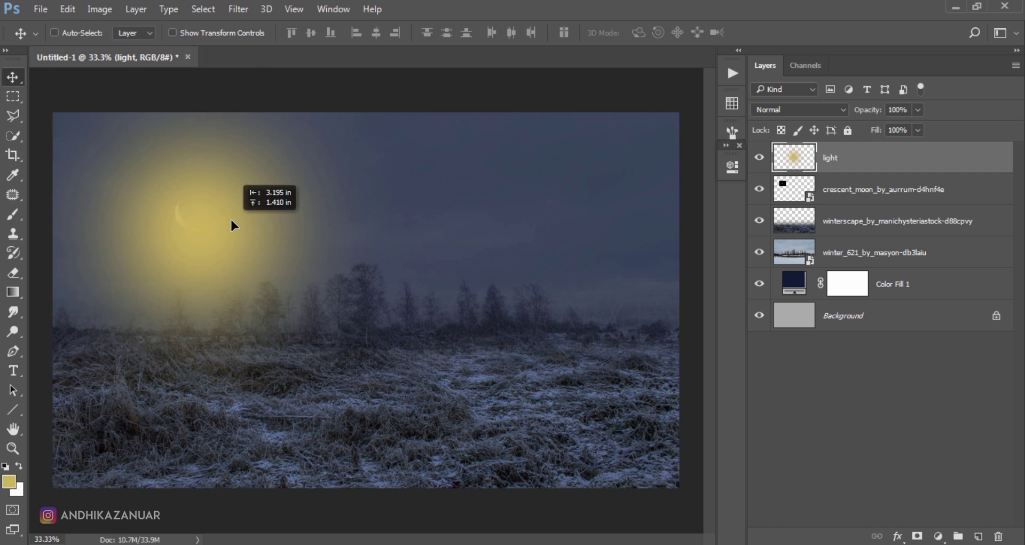
drag(225, 215, 226, 215)
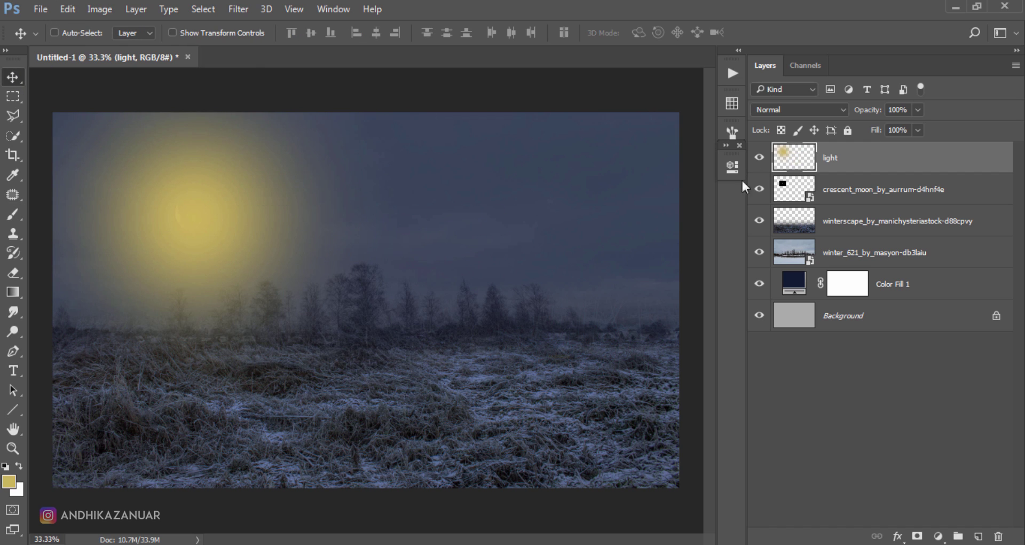
click(799, 110)
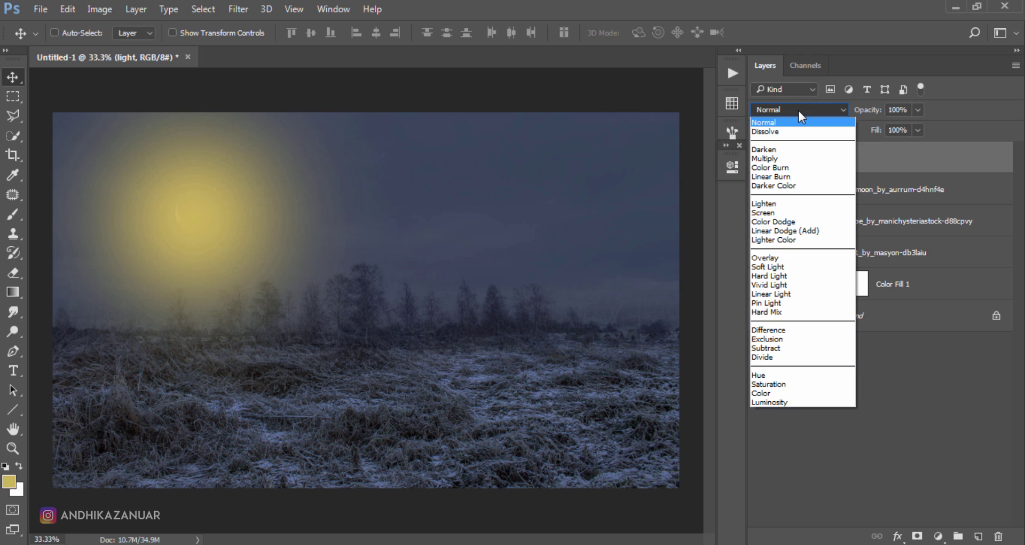
click(804, 221)
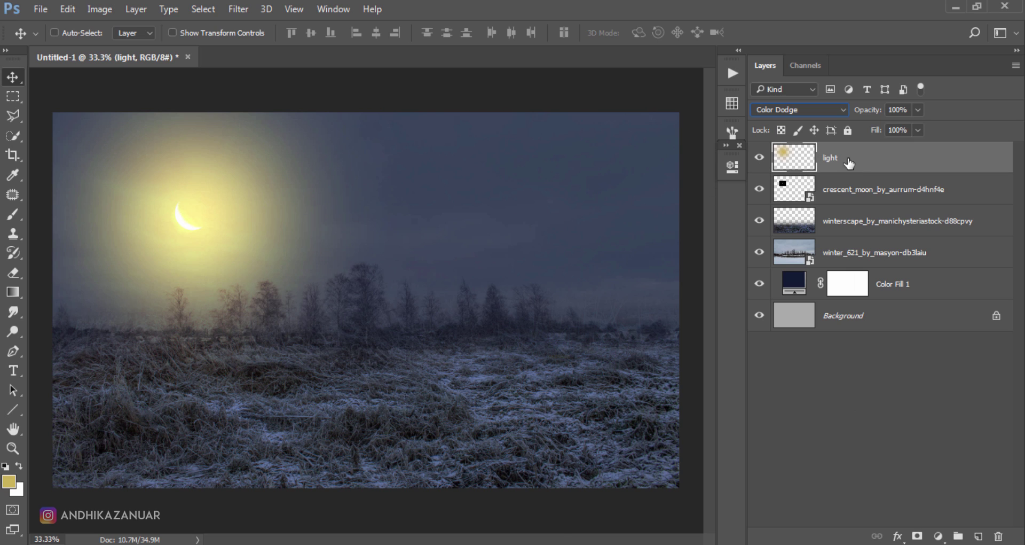
Step: Stretch the glow wider with Free Transform and reposition it around the moon
key(ctrl+t)
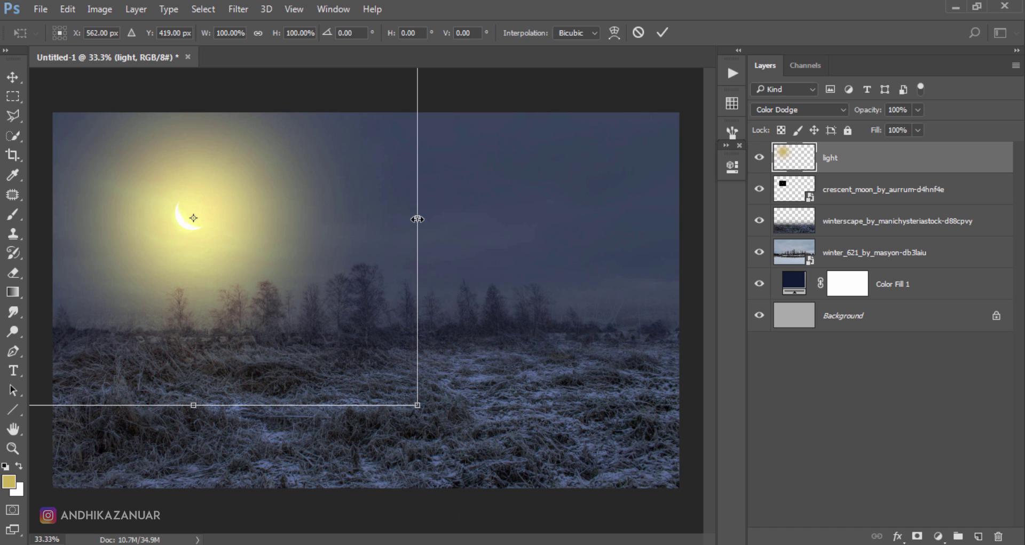
drag(422, 218, 559, 201)
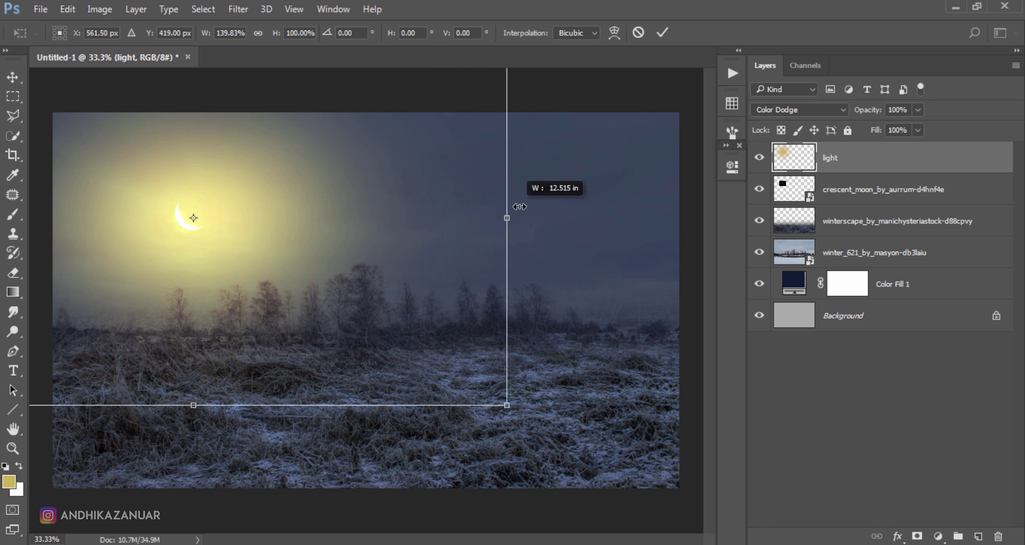
drag(377, 196, 377, 228)
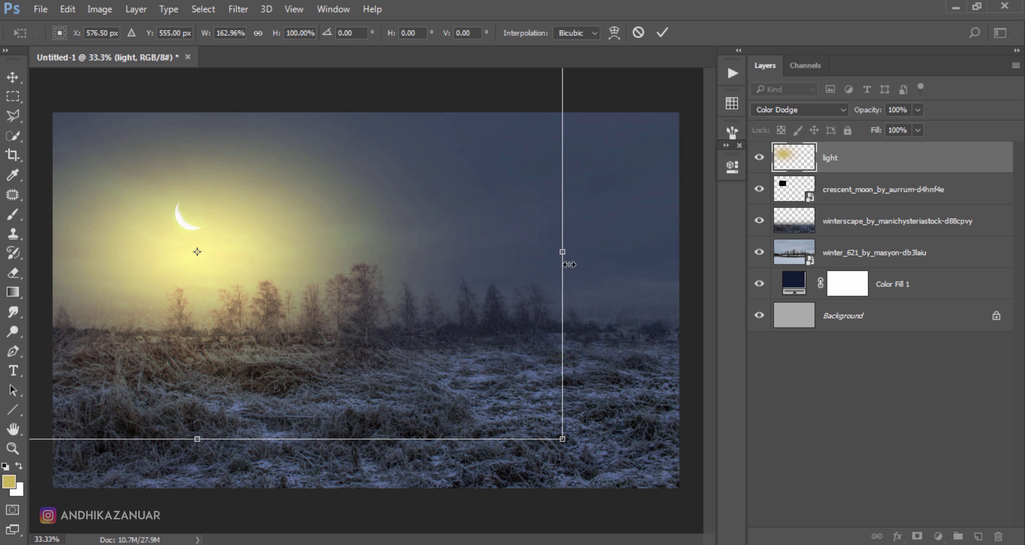
drag(485, 279, 480, 259)
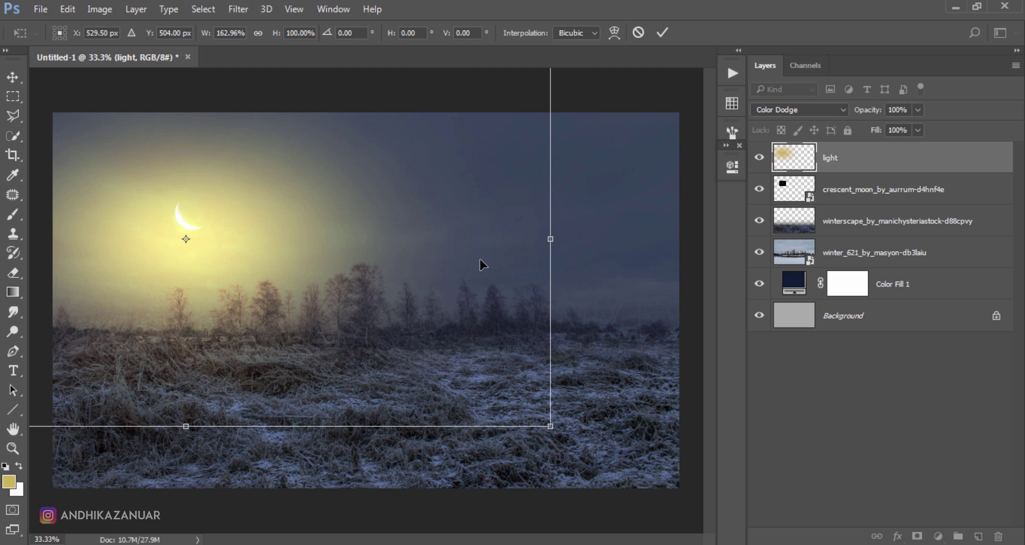
click(662, 34)
drag(376, 262, 395, 264)
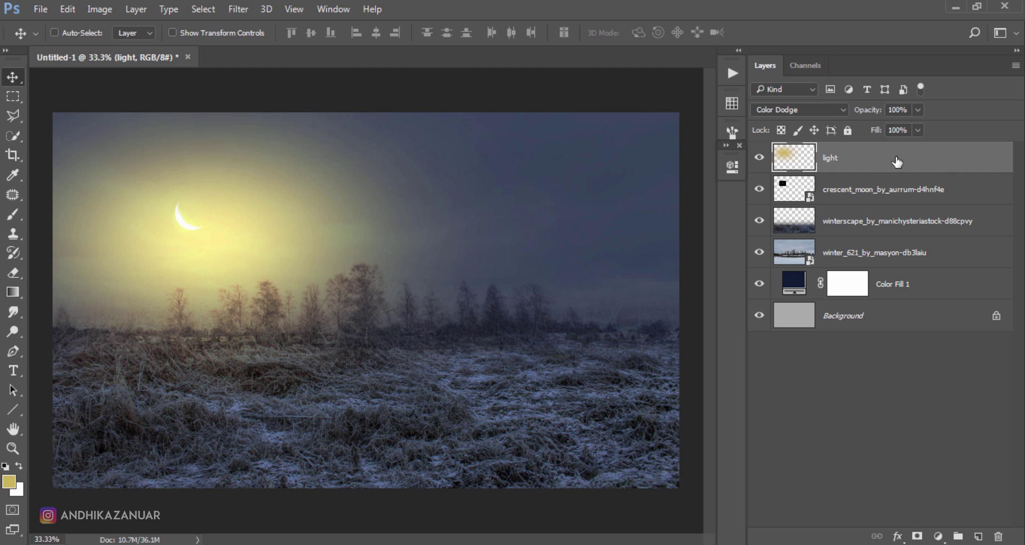
Step: Group layers light through Color Fill 1 into a blue-tagged group named BACKGROUND
key(shift)
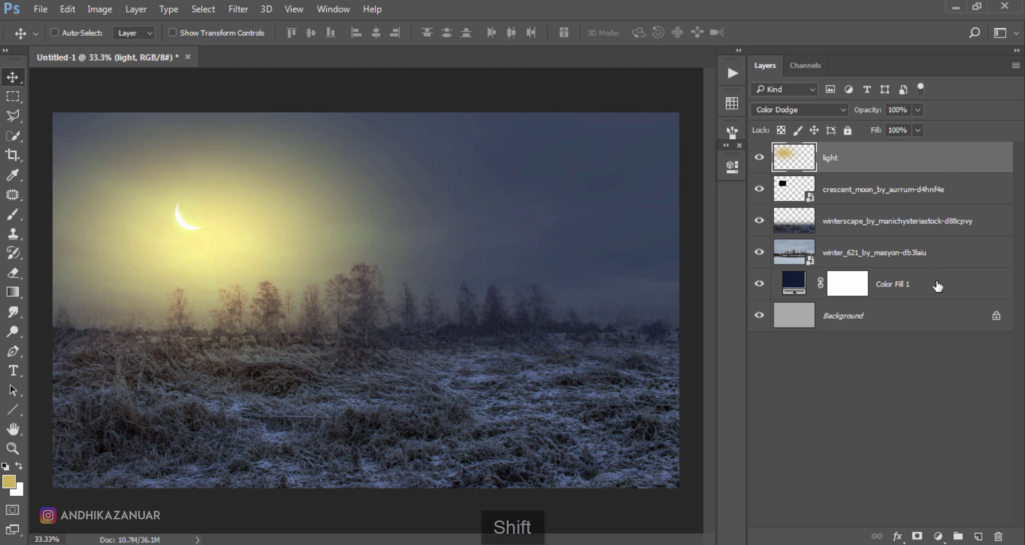
shift+click(937, 287)
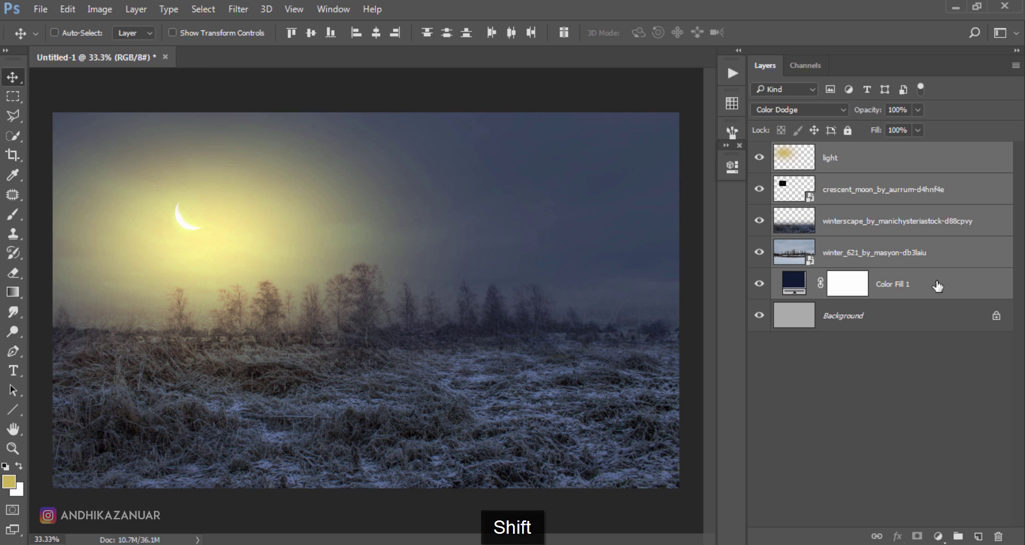
right_click(995, 292)
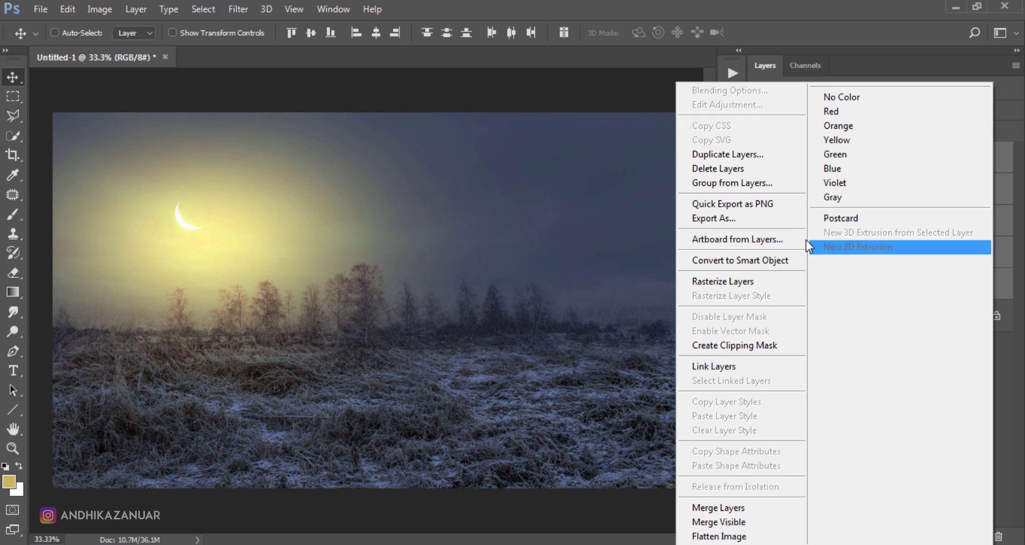
click(754, 184)
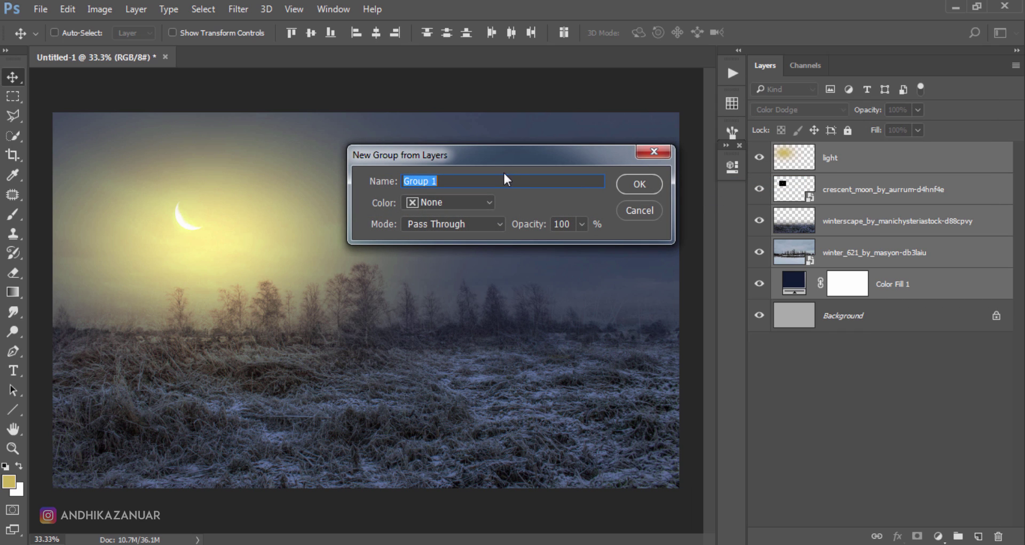
text(BACKGROU)
text(N)
text(D)
click(462, 205)
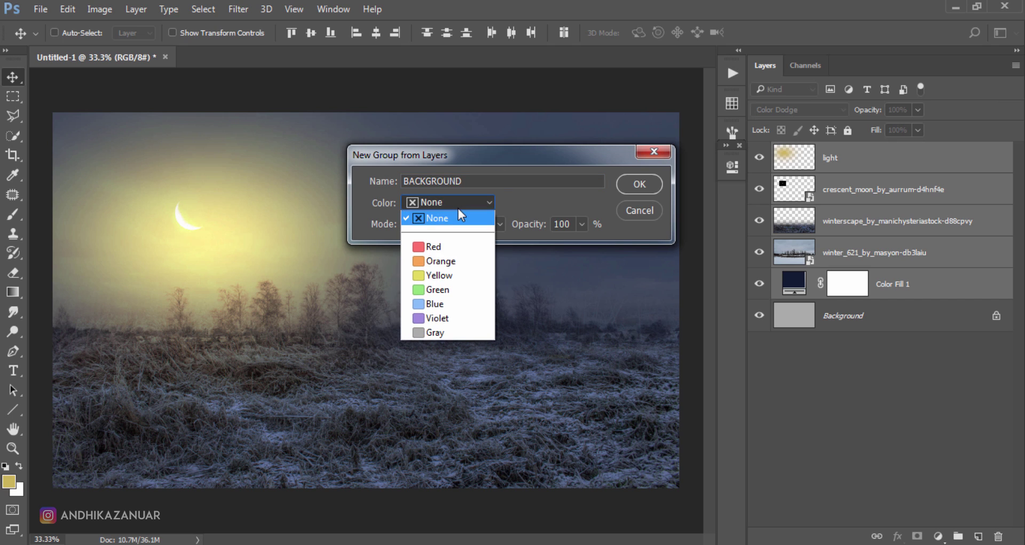
click(444, 298)
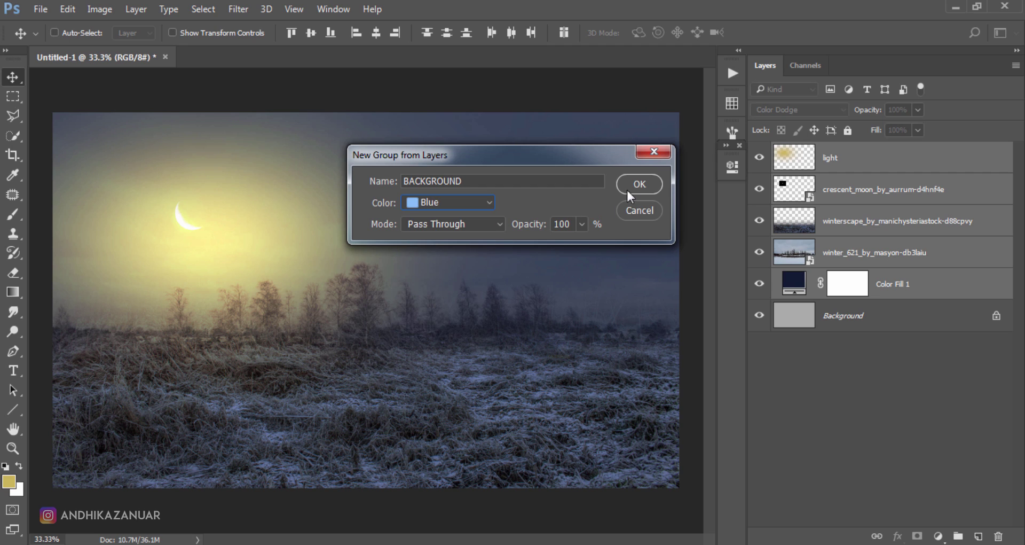
click(640, 181)
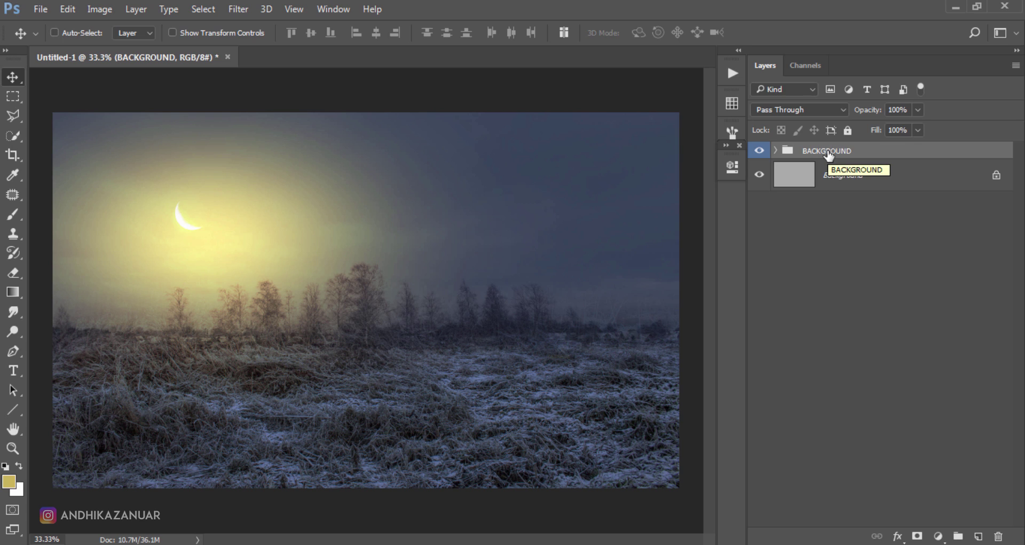
click(40, 9)
click(68, 37)
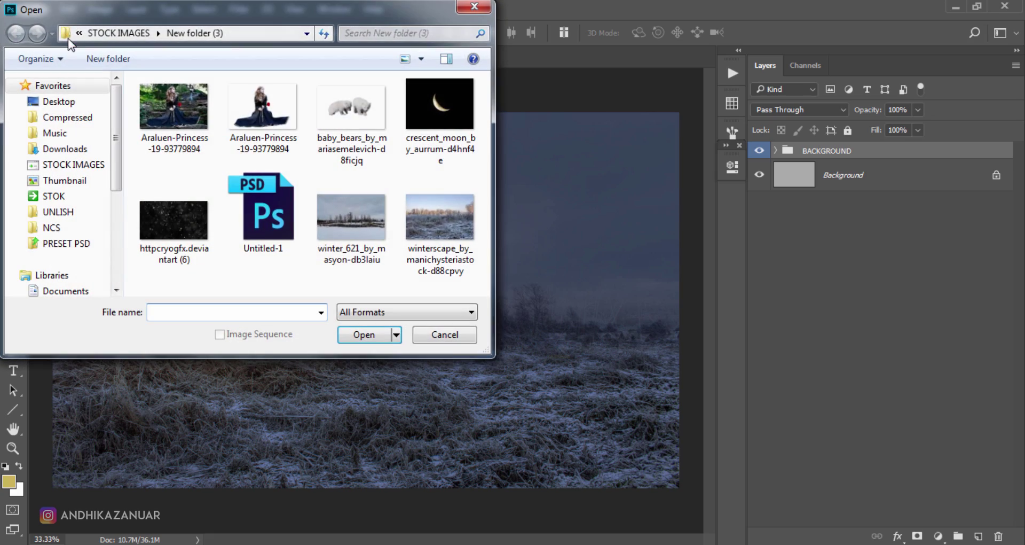
click(159, 97)
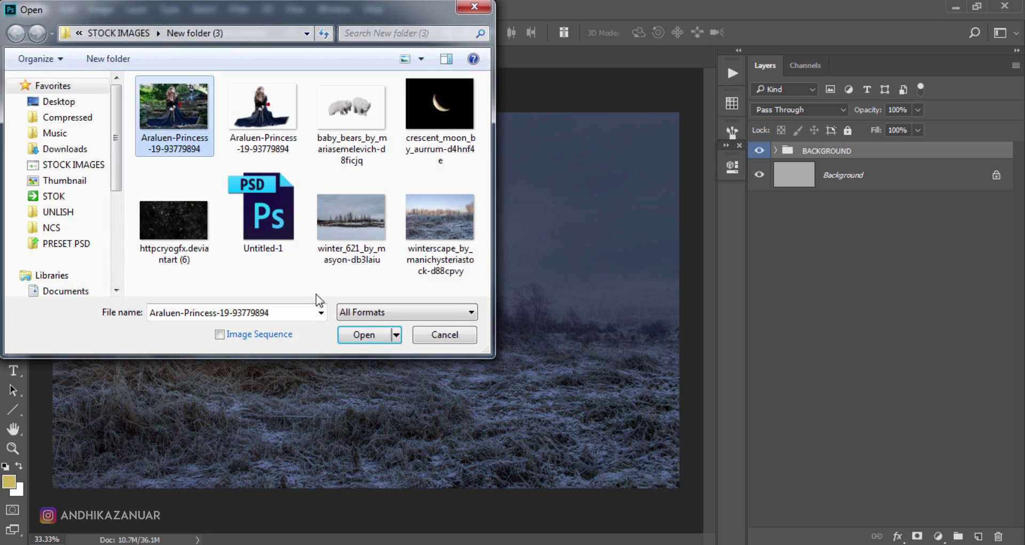
click(370, 334)
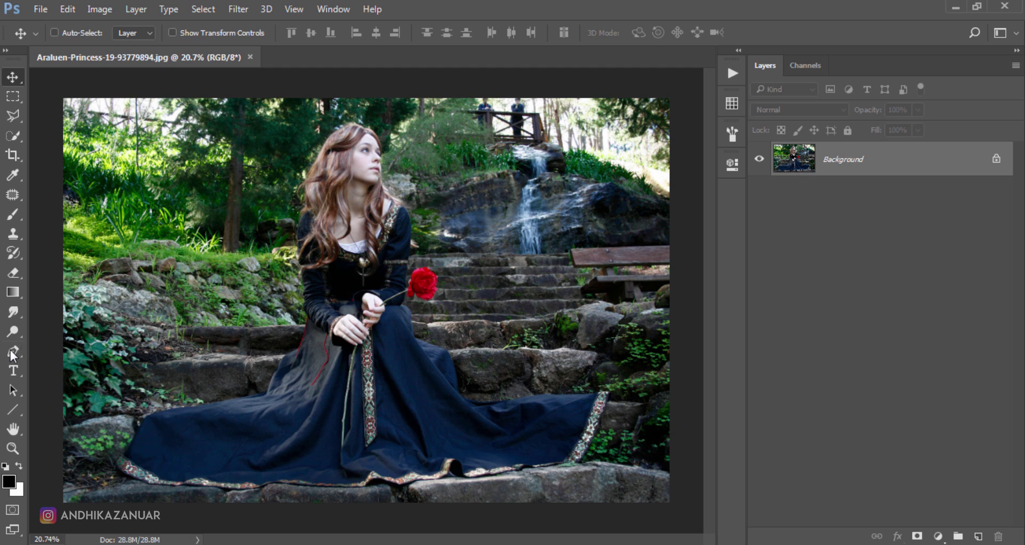
Step: Trace a Pen path from the dress edge up the sleeve to the princess's shoulder
click(13, 353)
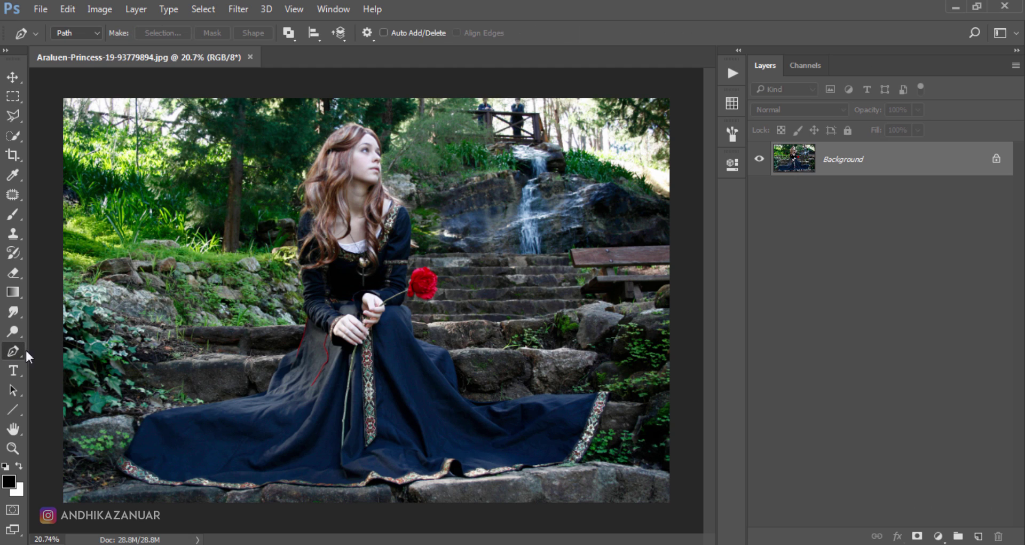
scroll(315, 340, up, 3)
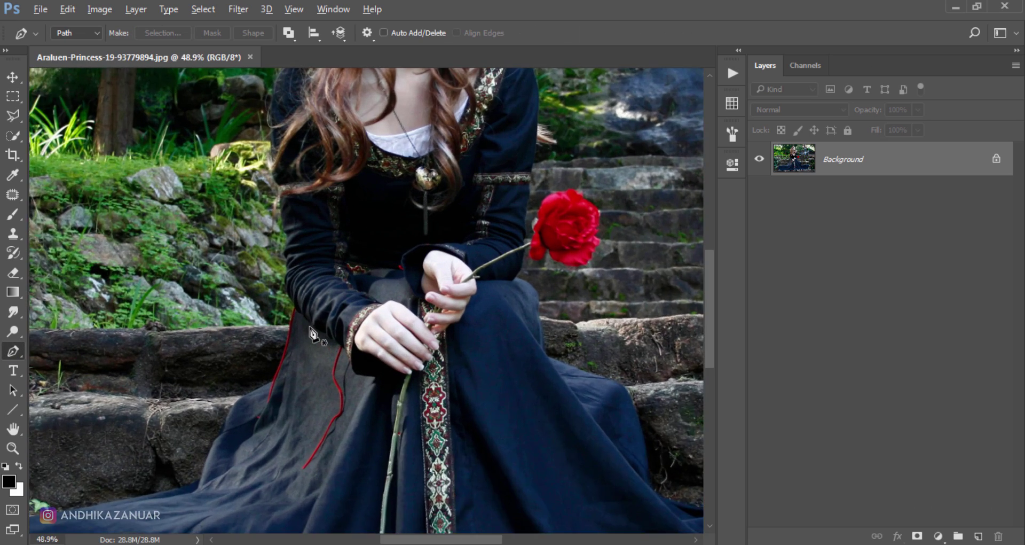
scroll(304, 339, up, 3)
scroll(288, 353, up, 3)
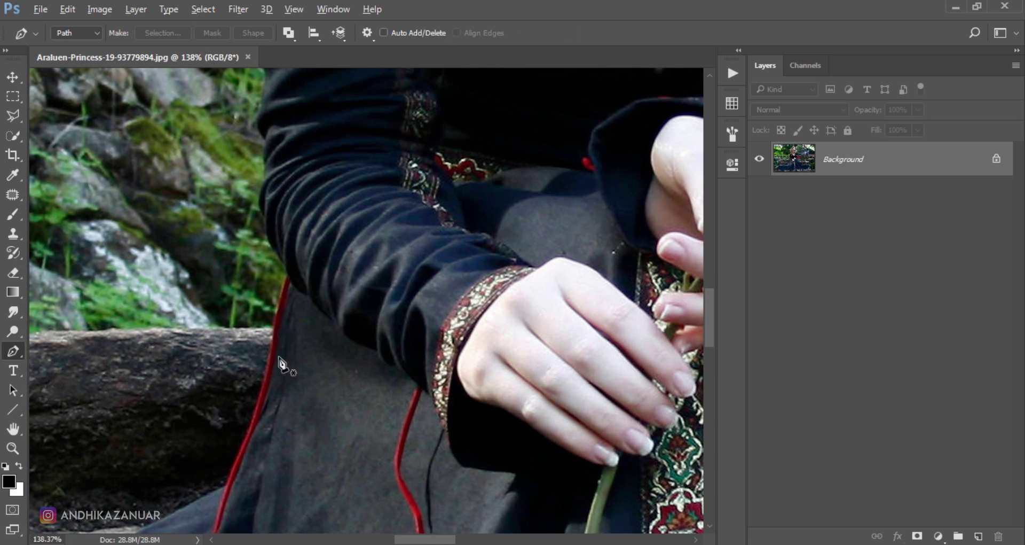
click(262, 393)
click(282, 295)
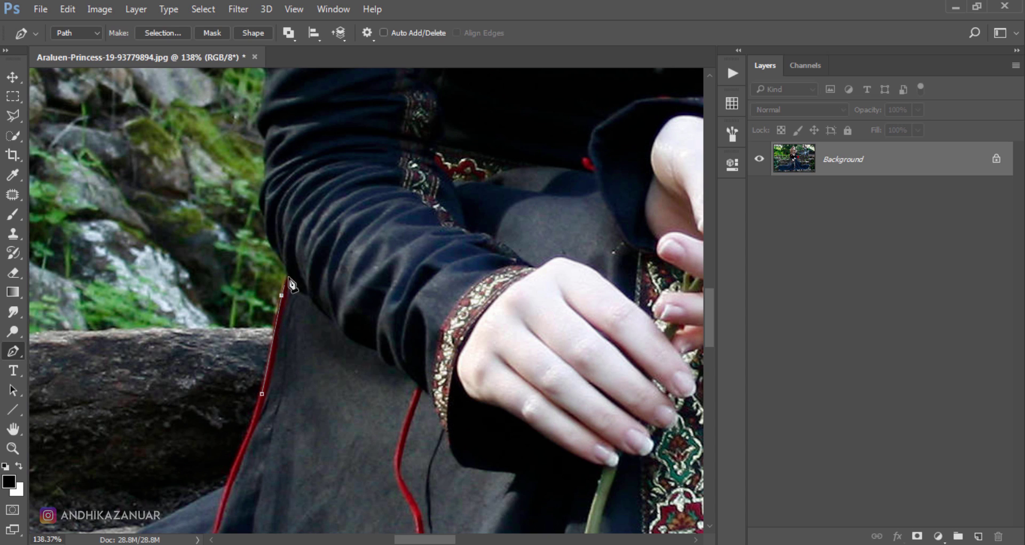
click(288, 271)
click(280, 256)
click(267, 231)
click(264, 213)
click(260, 196)
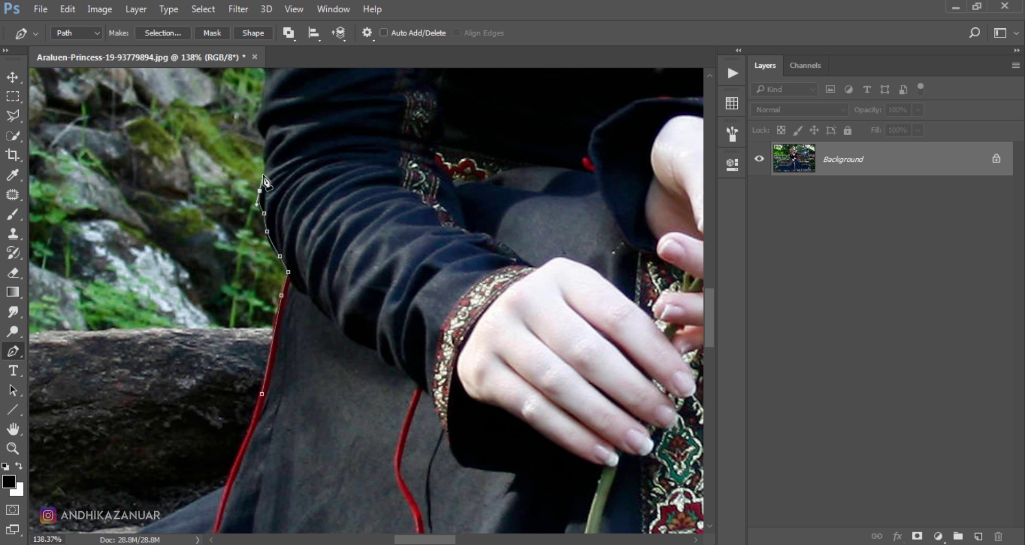
click(266, 170)
click(266, 145)
Step: Zoom around to view the whole traced outline of the princess and rose
scroll(269, 139, up, 2)
scroll(270, 140, up, 2)
scroll(270, 140, up, 2)
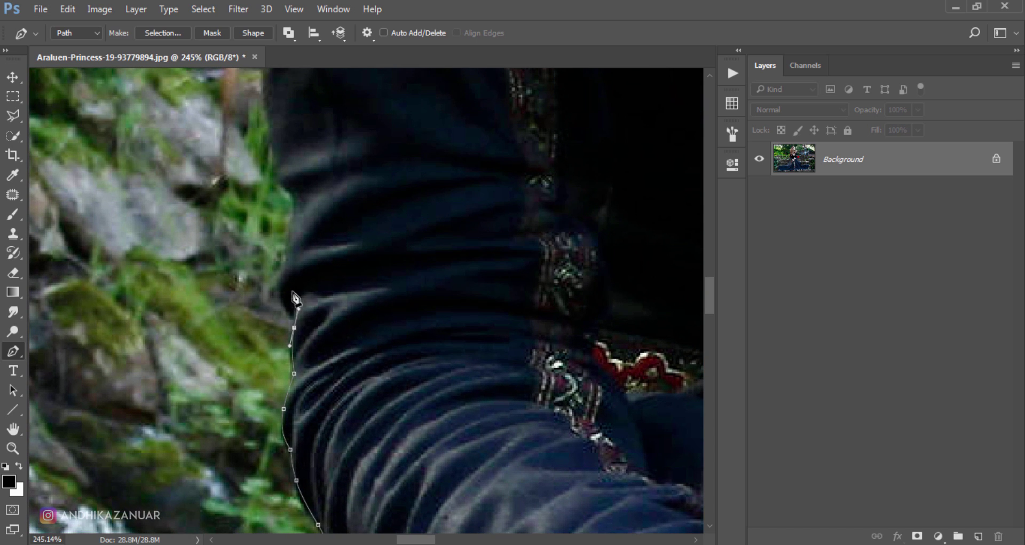
scroll(256, 339, up, 3)
scroll(255, 339, up, 3)
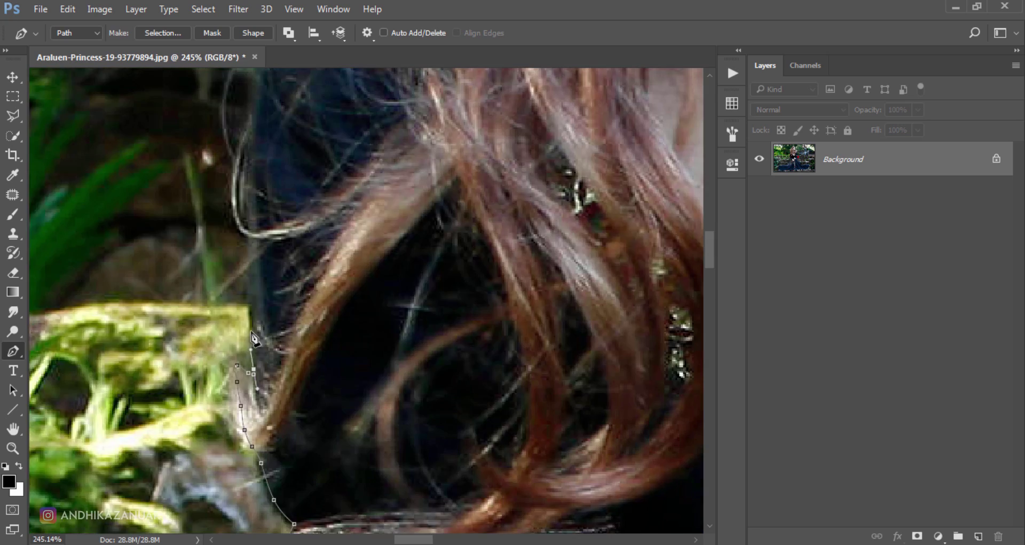
scroll(255, 339, up, 3)
scroll(197, 277, up, 3)
scroll(244, 206, up, 2)
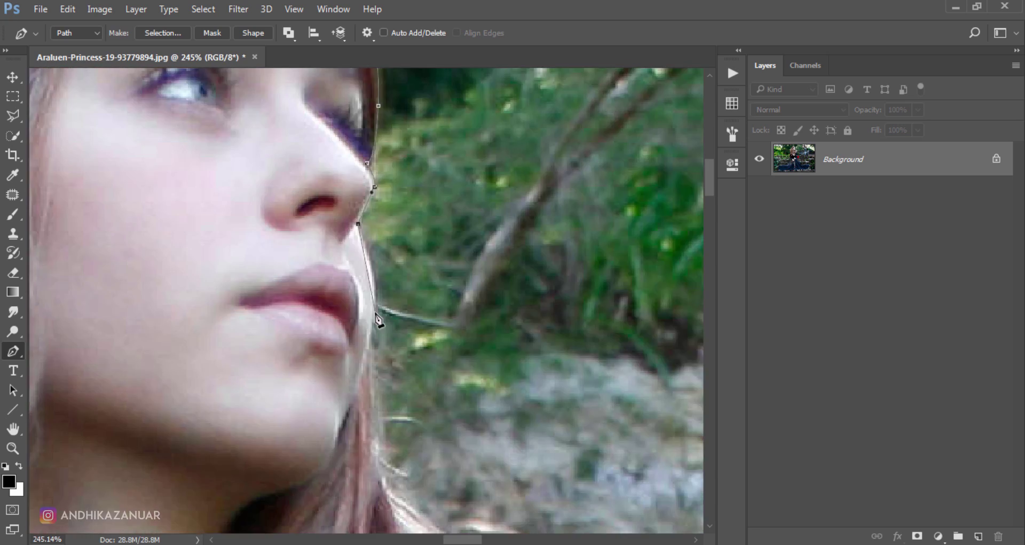
scroll(378, 319, down, 3)
scroll(332, 327, down, 3)
scroll(337, 271, down, 3)
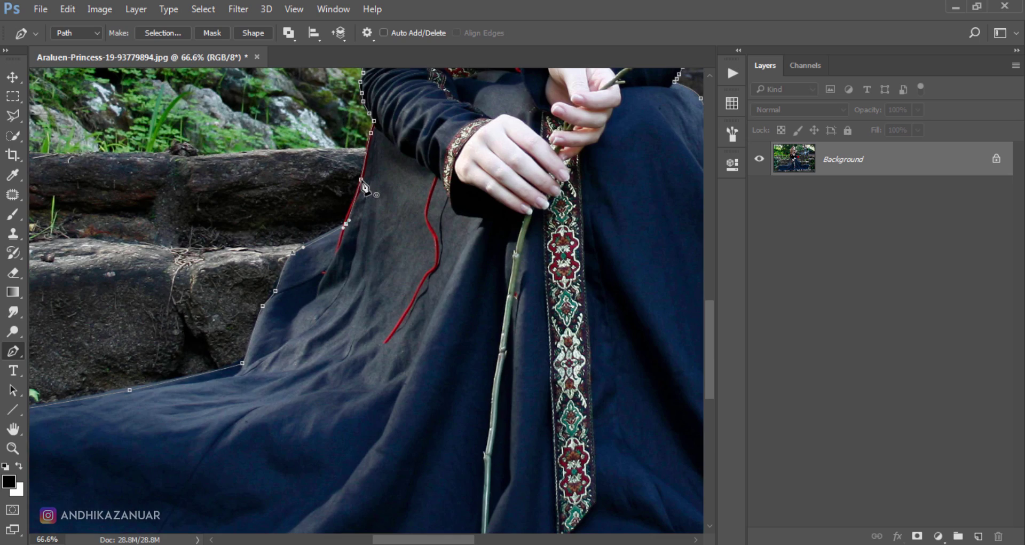
scroll(436, 310, down, 1)
scroll(454, 262, down, 1)
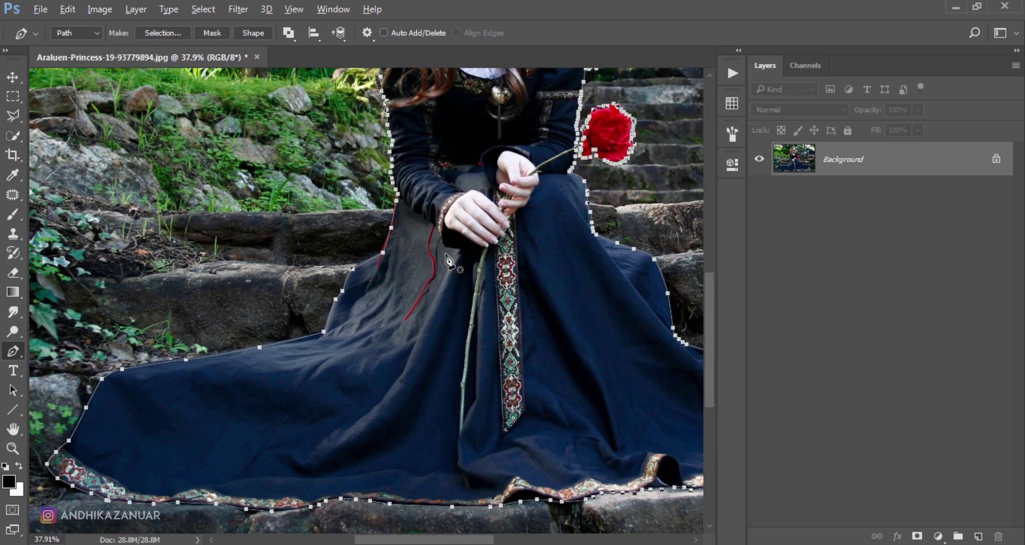
scroll(464, 254, down, 1)
scroll(463, 251, down, 1)
scroll(462, 251, up, 1)
scroll(463, 251, up, 1)
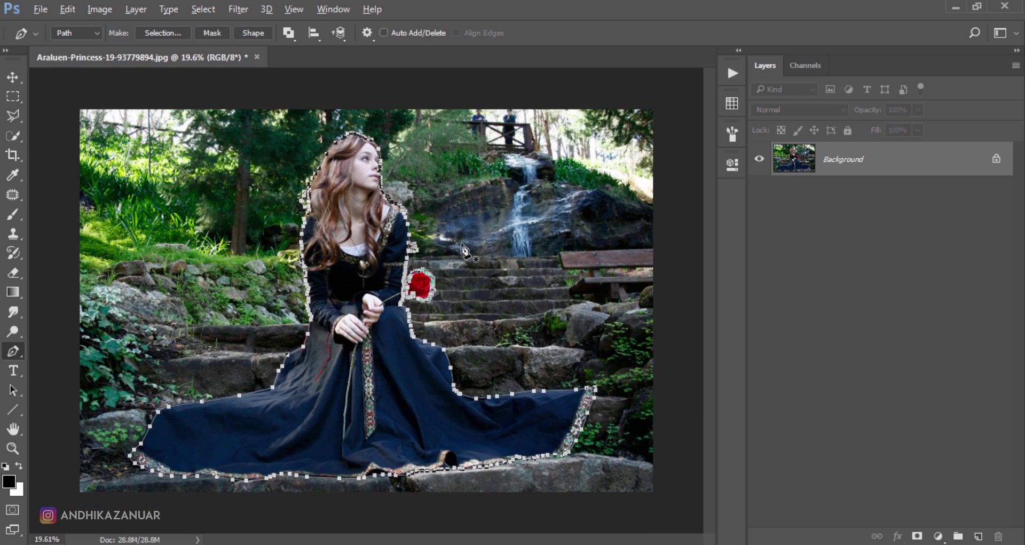
Step: Turn the traced path into a selection and add a layer mask isolating the princess
right_click(363, 239)
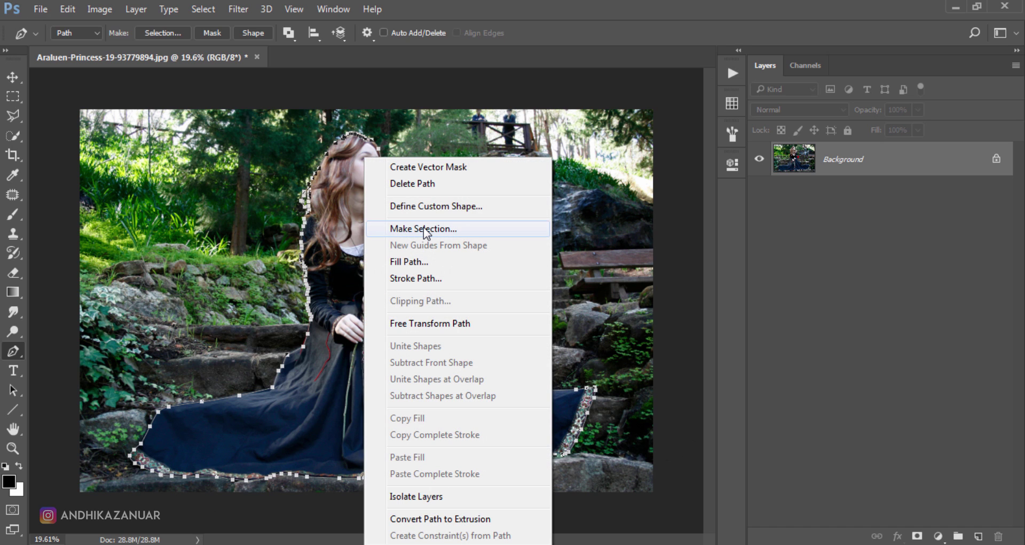
click(424, 226)
click(579, 150)
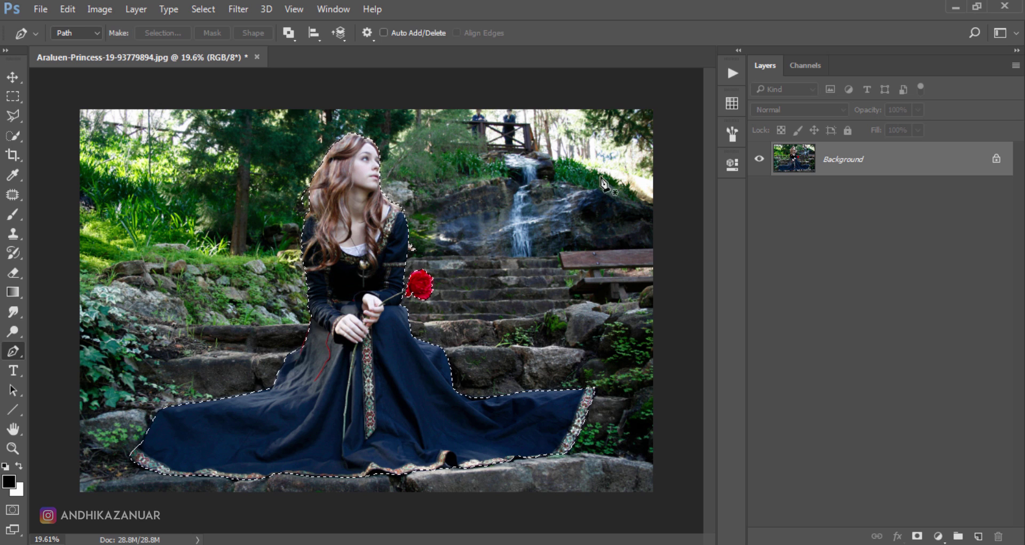
click(917, 535)
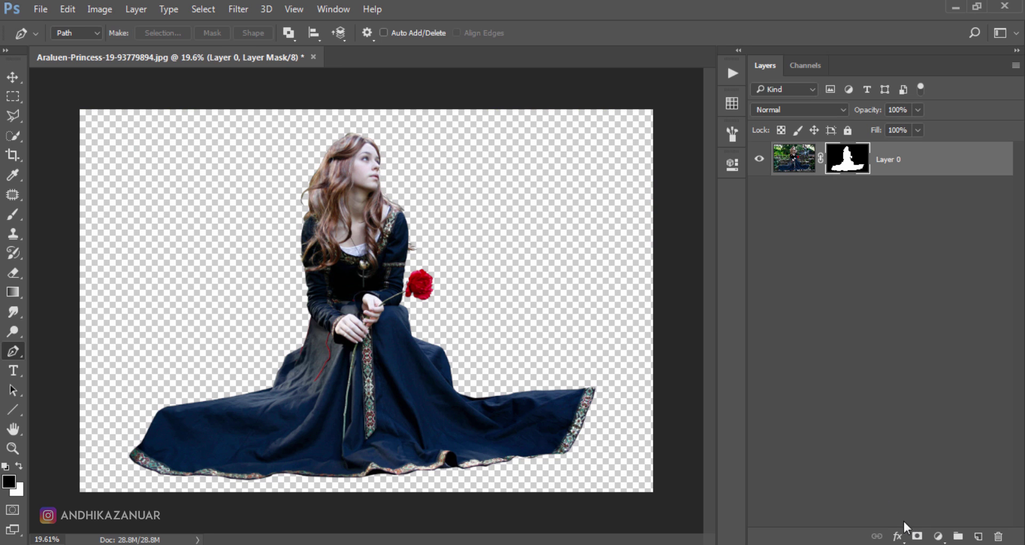
click(13, 77)
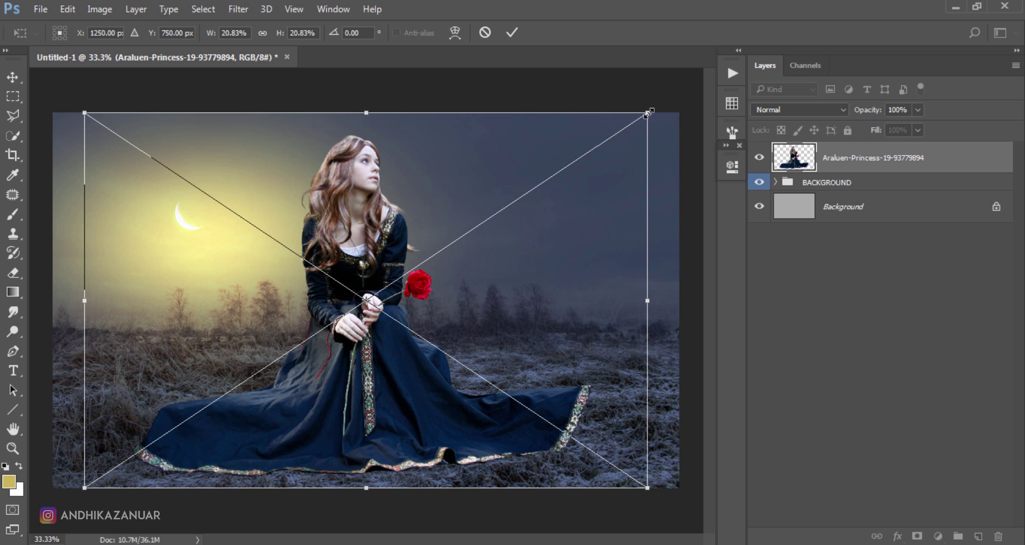
Step: Scale the princess to about 12.5%, centre her on the field, and rasterize her layer
drag(648, 113, 541, 183)
mouse_move(396, 242)
mouse_down()
mouse_move(378, 267)
mouse_move(395, 274)
mouse_up()
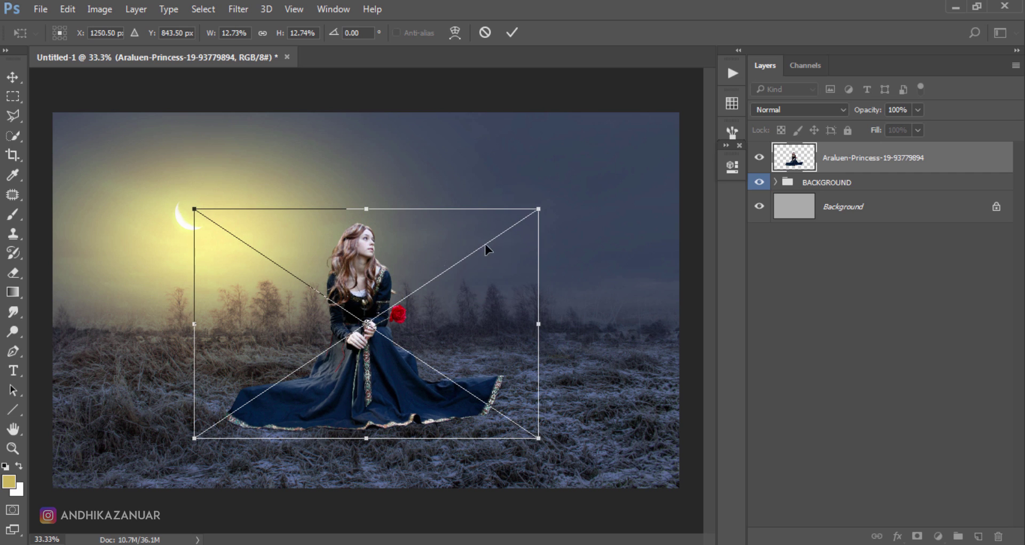
drag(538, 209, 531, 213)
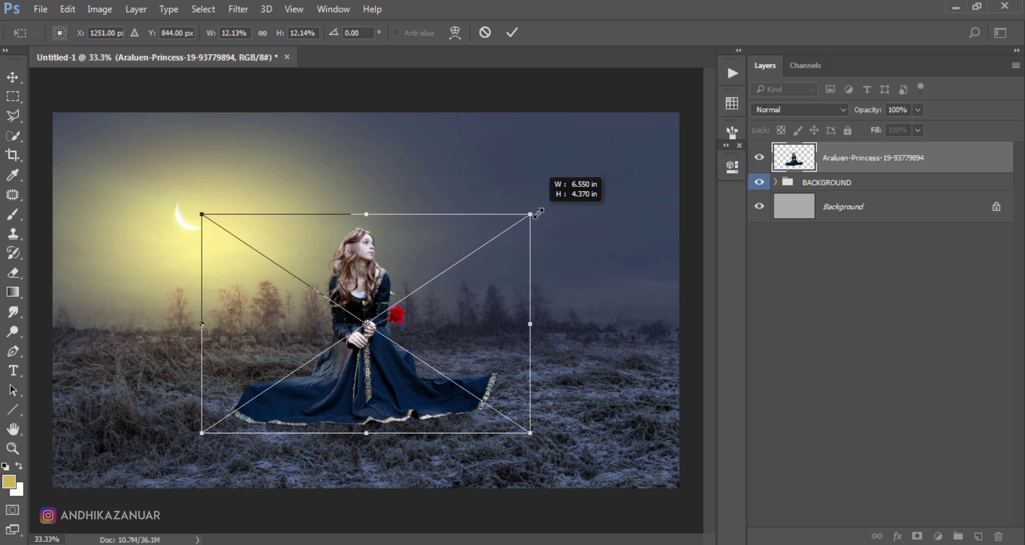
drag(538, 213, 542, 210)
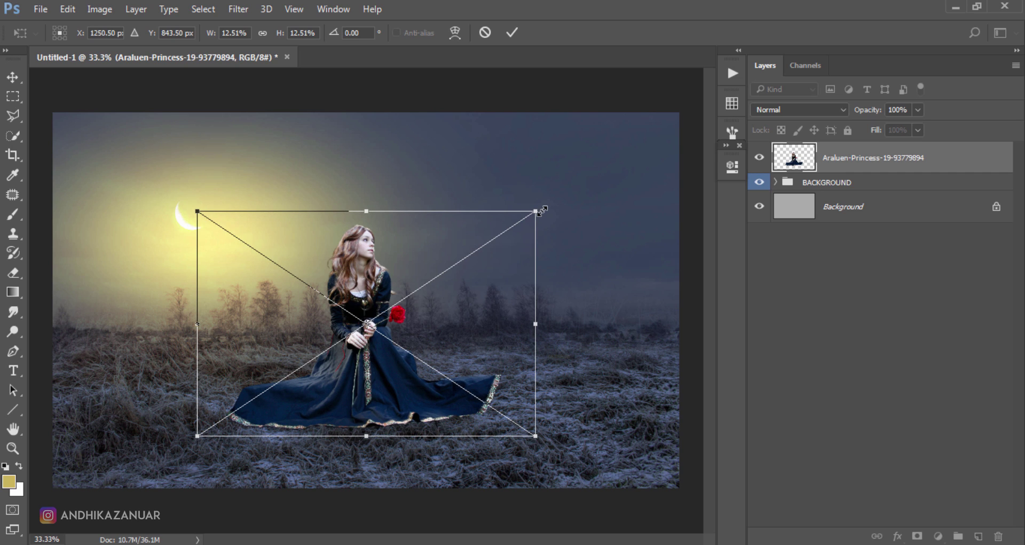
click(512, 32)
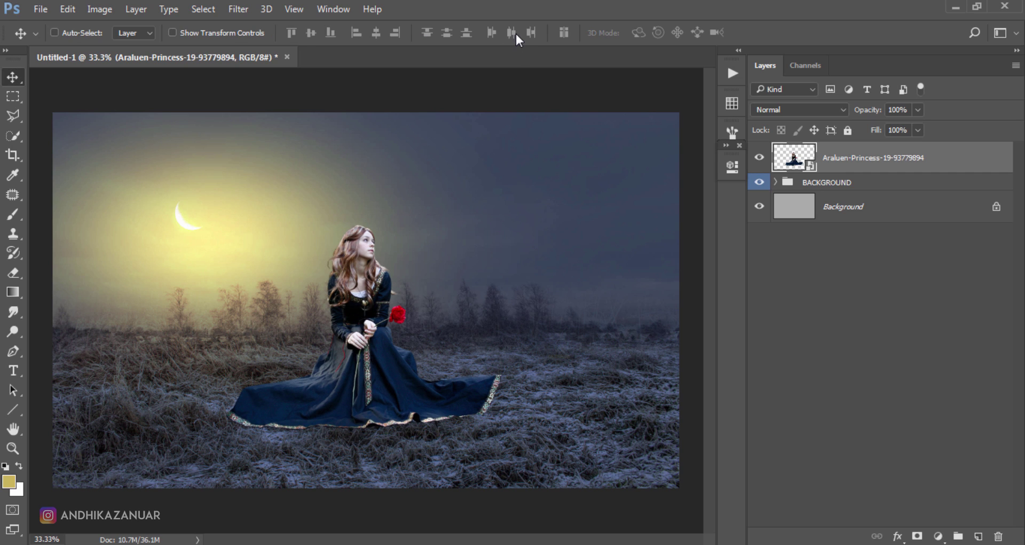
right_click(899, 157)
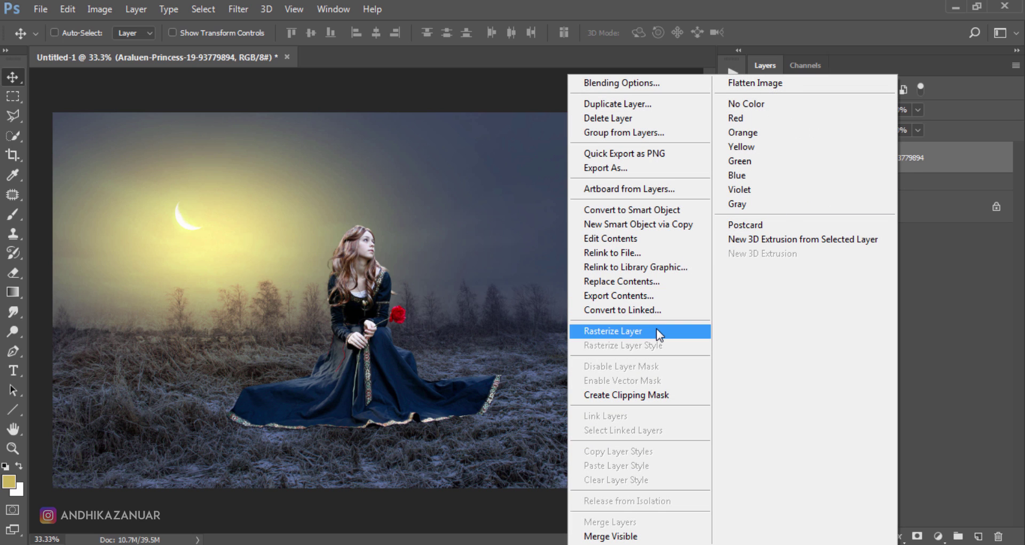
click(656, 327)
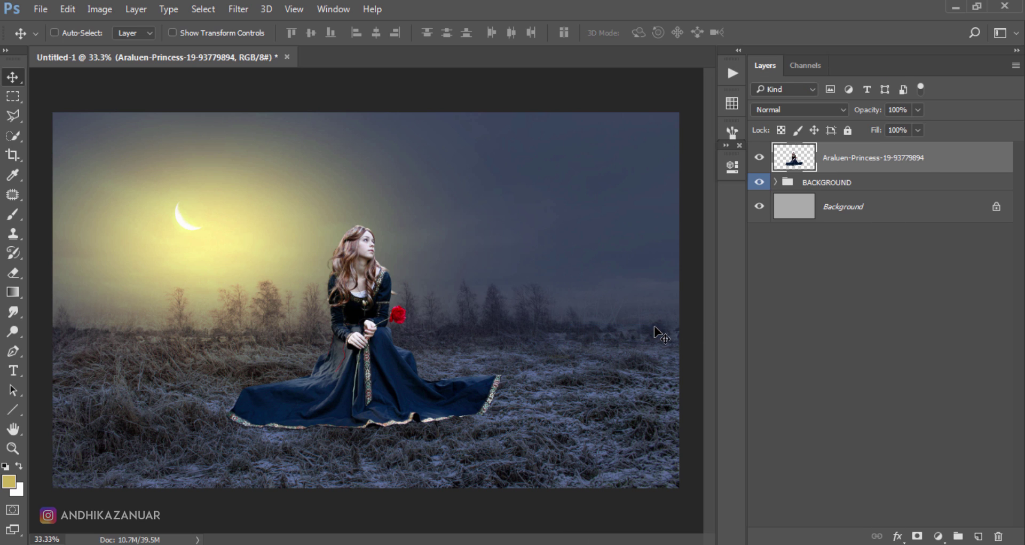
click(19, 275)
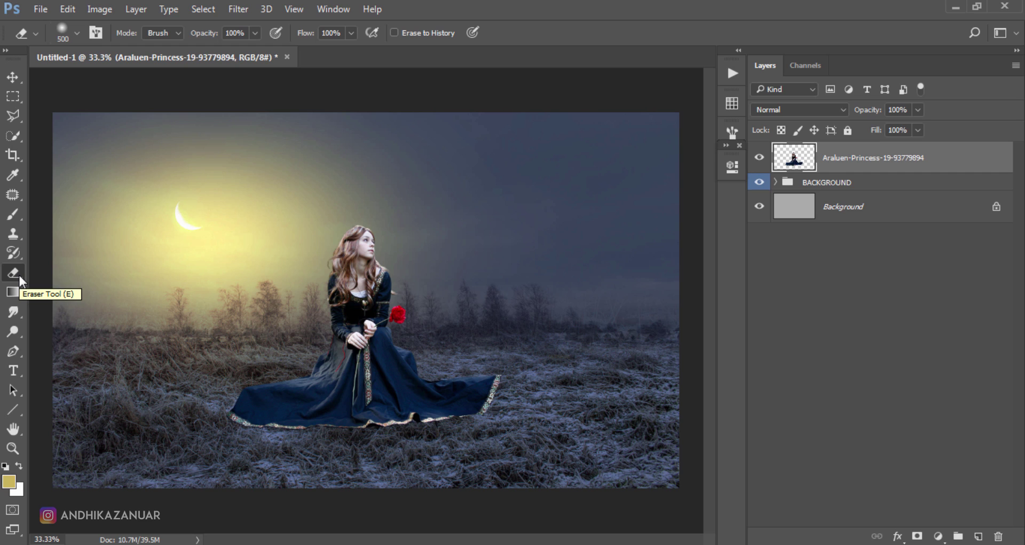
Step: Set the eraser to 81% hardness and 175 px, then erase the dress train's right tip
click(65, 36)
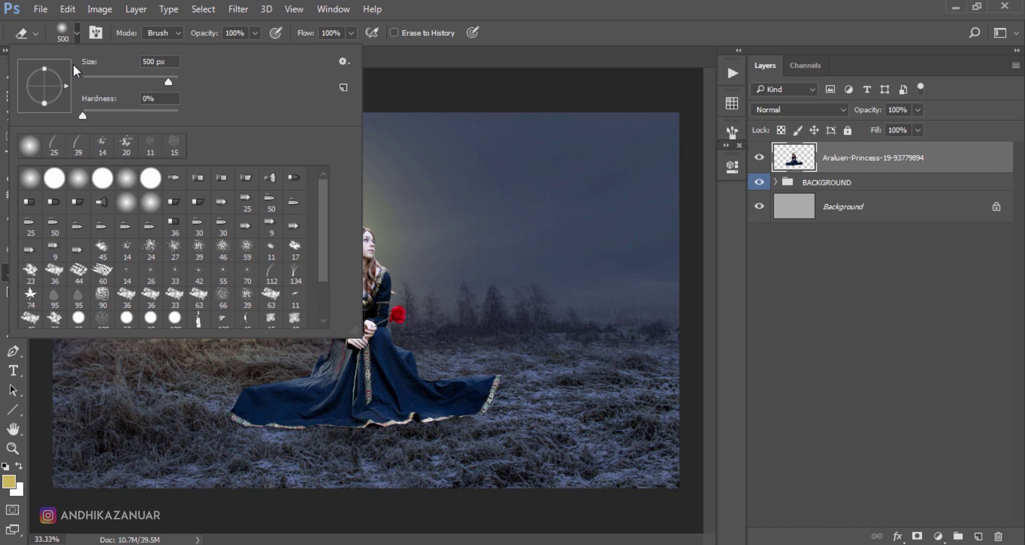
drag(148, 115, 161, 114)
click(526, 38)
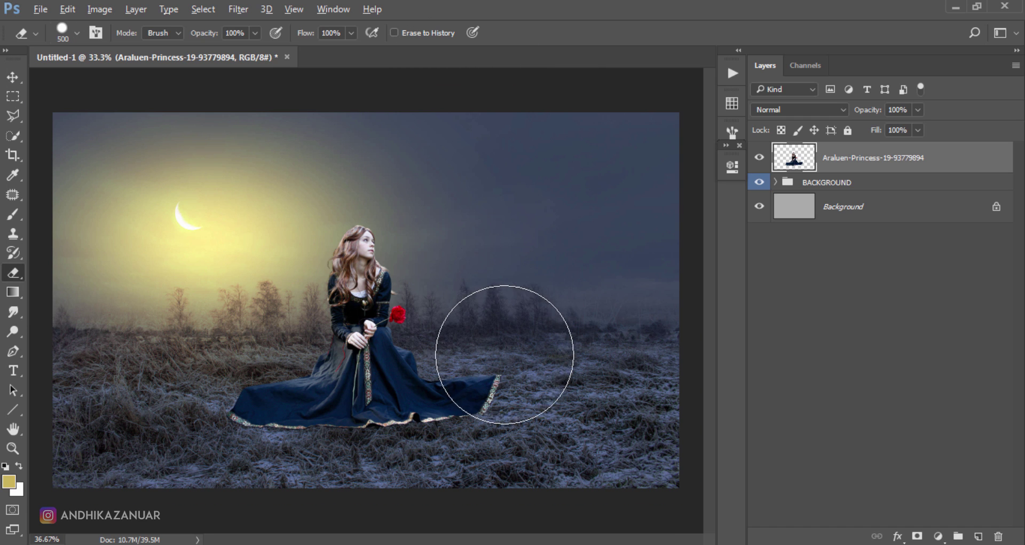
scroll(505, 354, up, 2)
key(bracketleft)
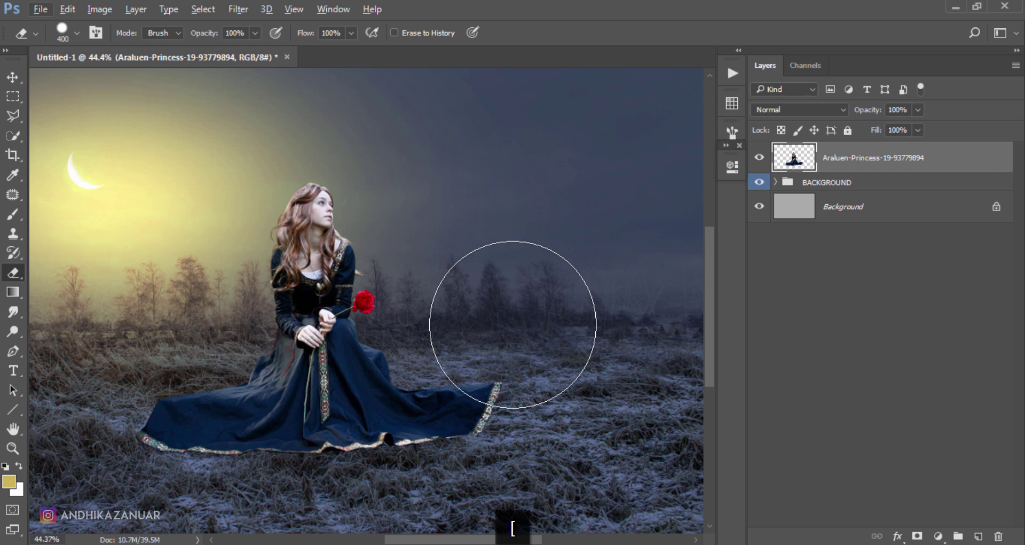
key(bracketleft)
key(bracketleft)
key(bracketleft)
key(bracketleft)
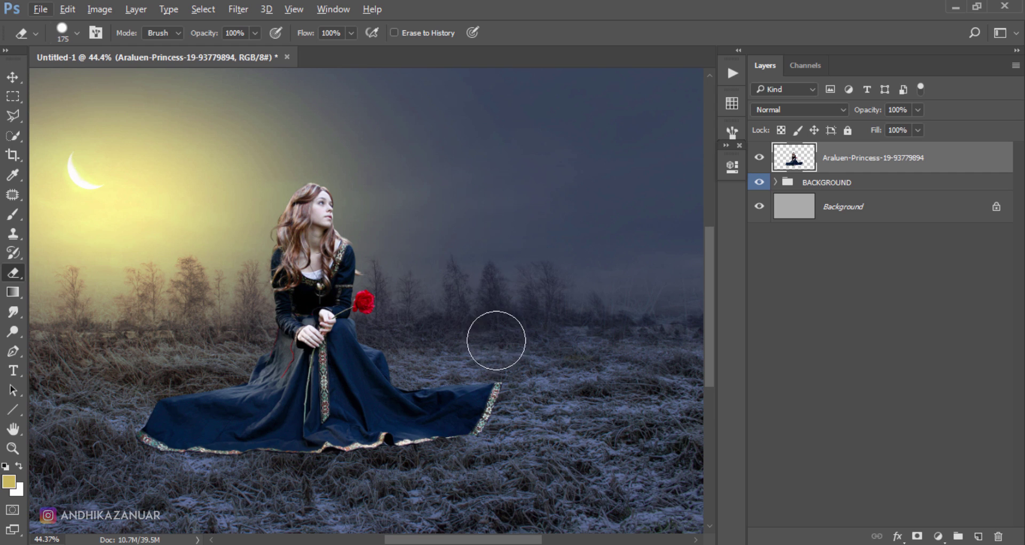
drag(472, 370, 499, 389)
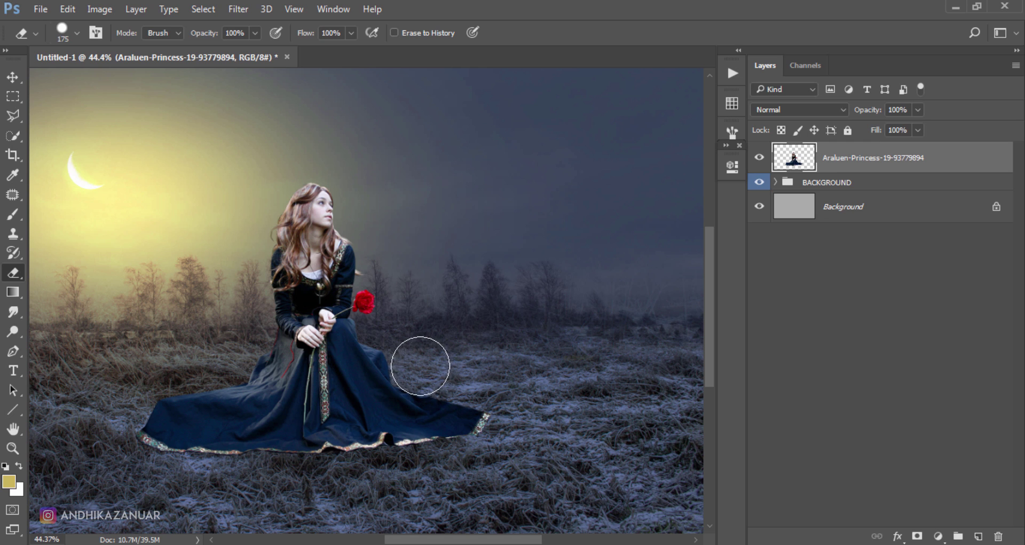
Step: Shrink the eraser to 80 px and erase the far-right and left hem tips
scroll(478, 412, up, 2)
key(alt)
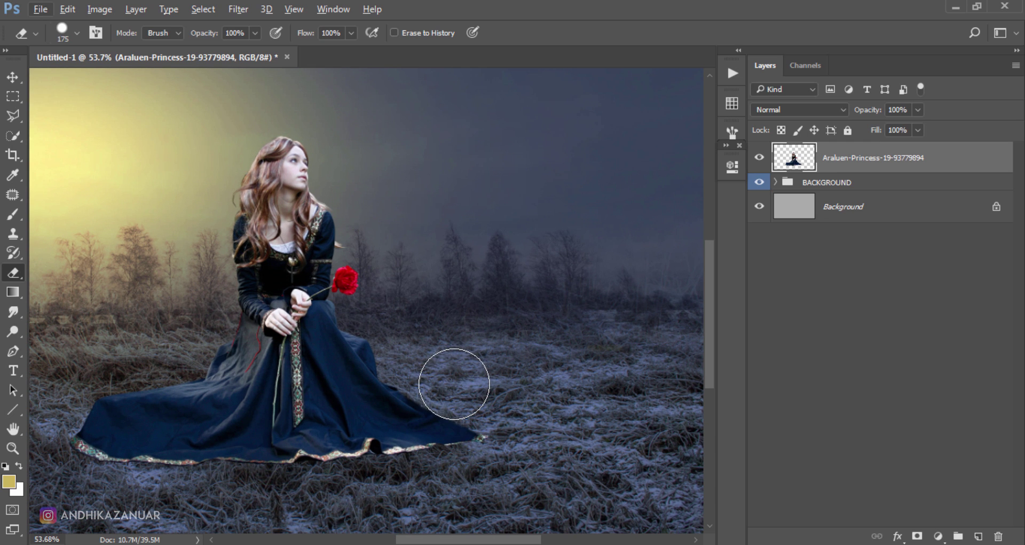
key(bracketleft)
key(bracketleft)
key(bracketleft)
key(bracketleft)
key(bracketleft)
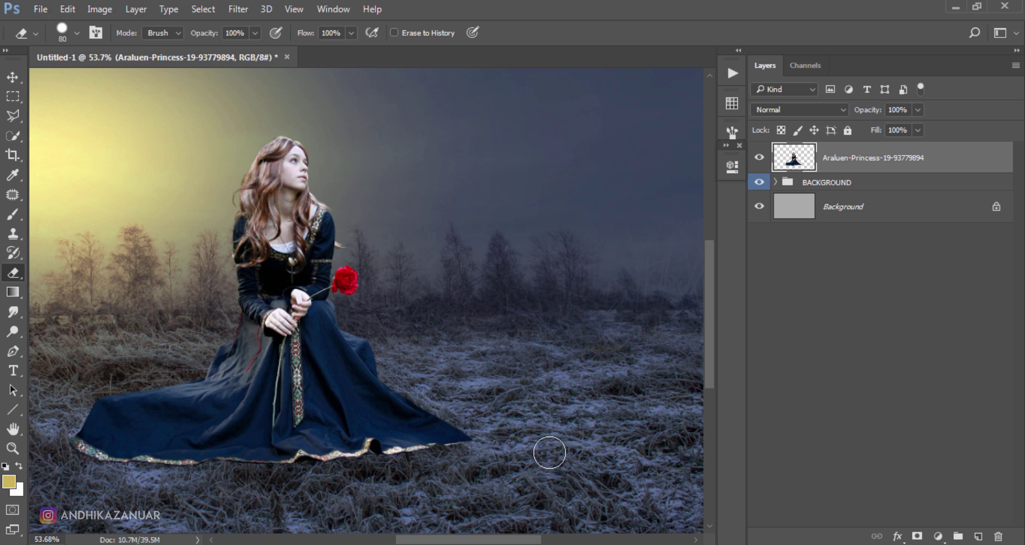
drag(550, 446, 487, 434)
drag(171, 378, 75, 451)
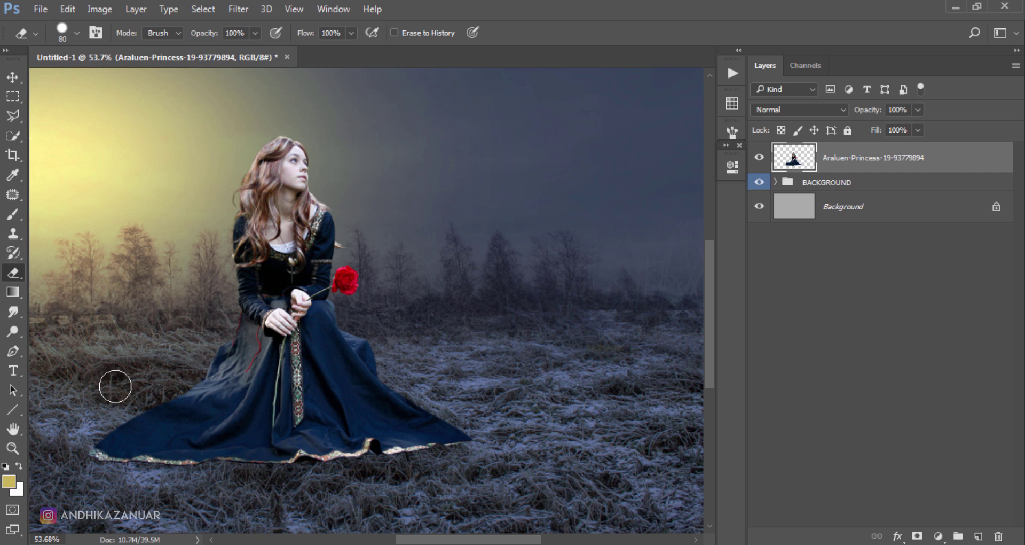
drag(149, 408, 92, 439)
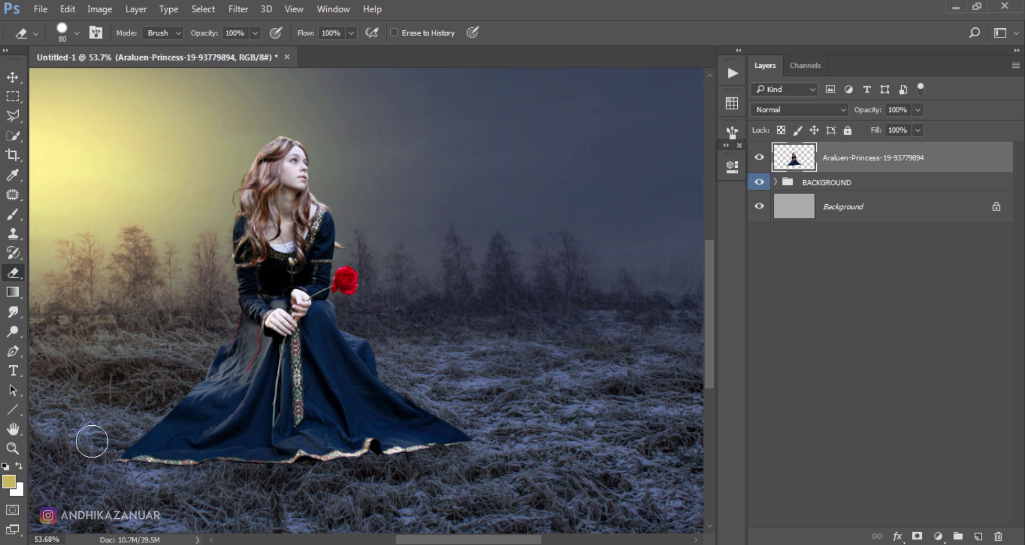
drag(155, 402, 87, 495)
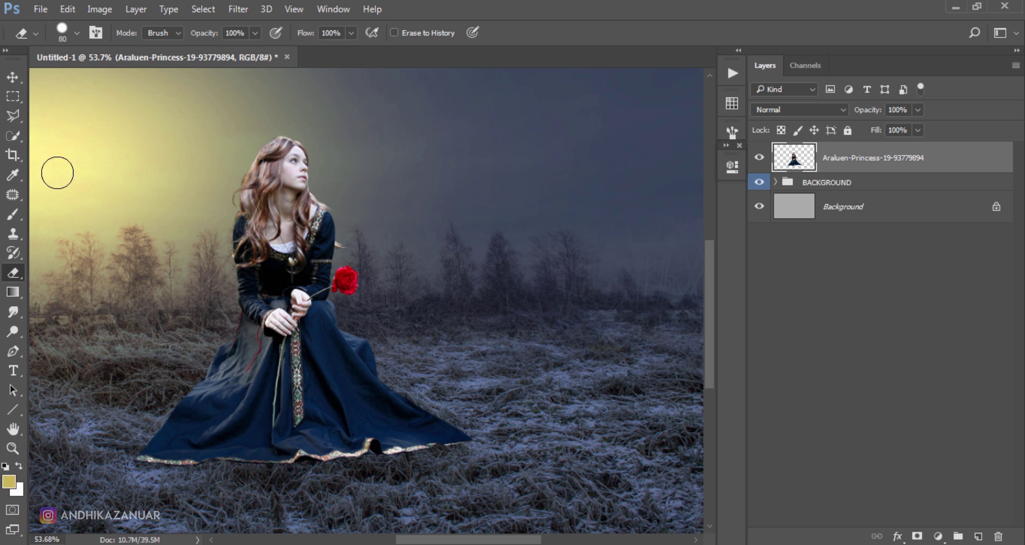
click(18, 78)
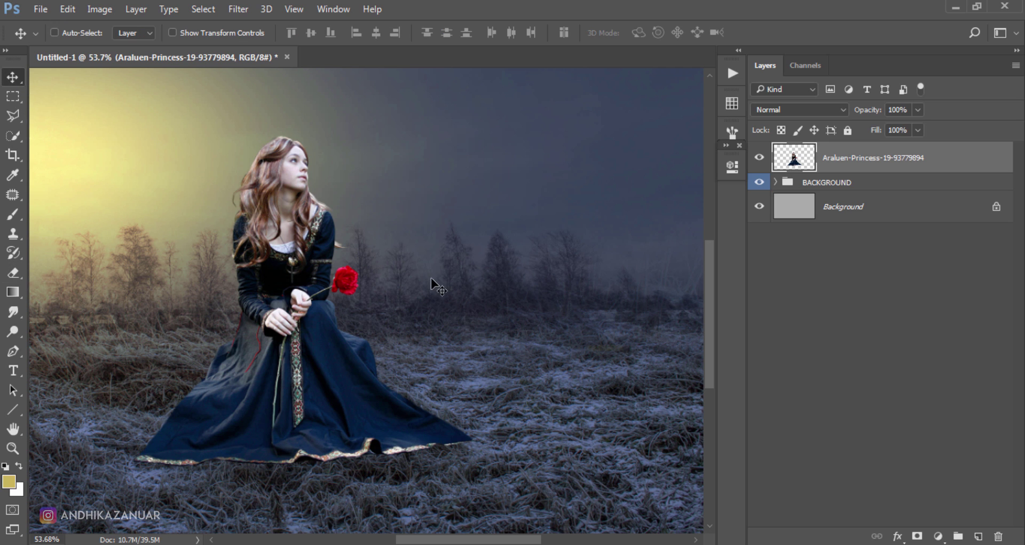
scroll(431, 277, down, 1)
scroll(430, 270, down, 2)
scroll(427, 262, down, 2)
scroll(426, 254, down, 1)
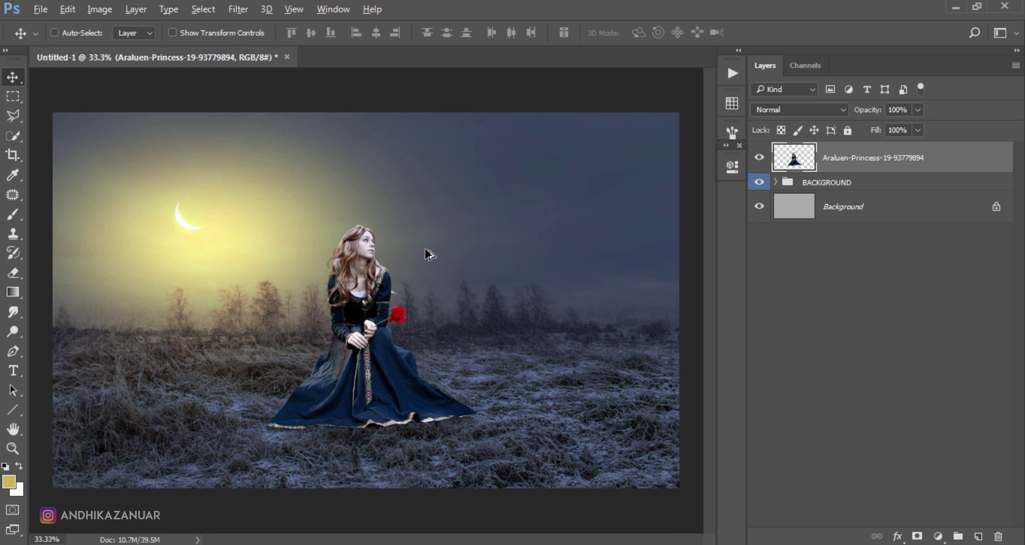
key(alt)
key(alt)
Step: Lower the princess layer's saturation to -20 with Hue/Saturation
key(ctrl+u)
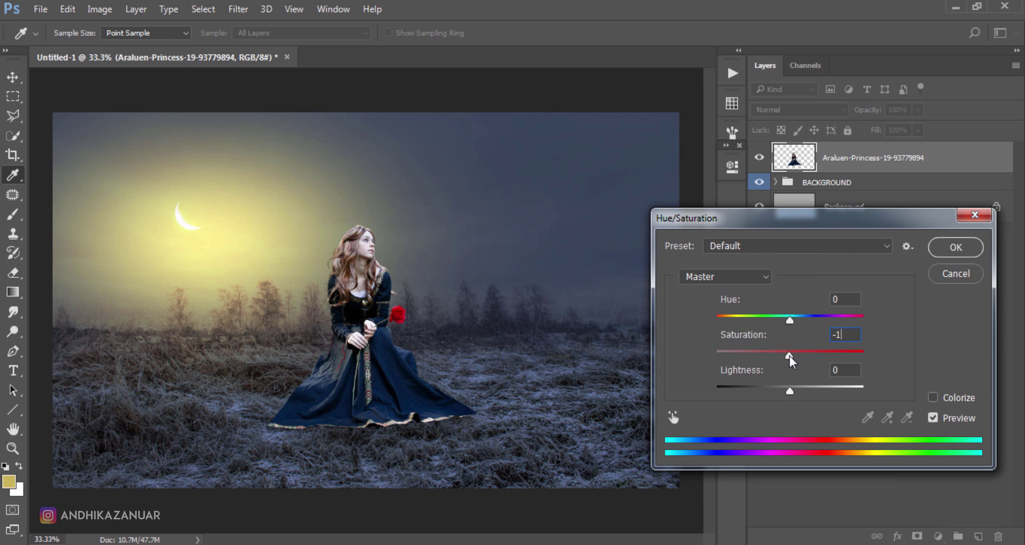
drag(790, 356, 773, 356)
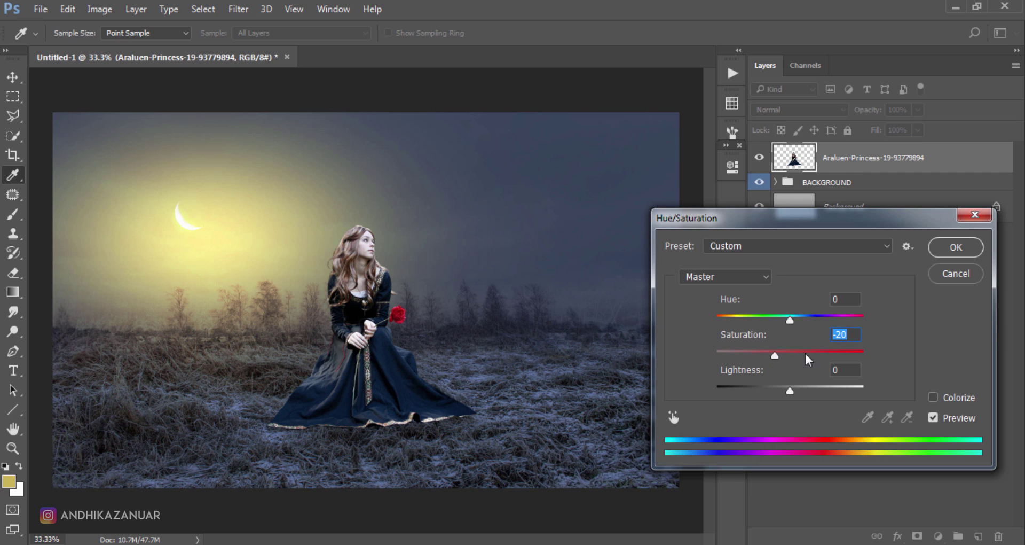
click(944, 247)
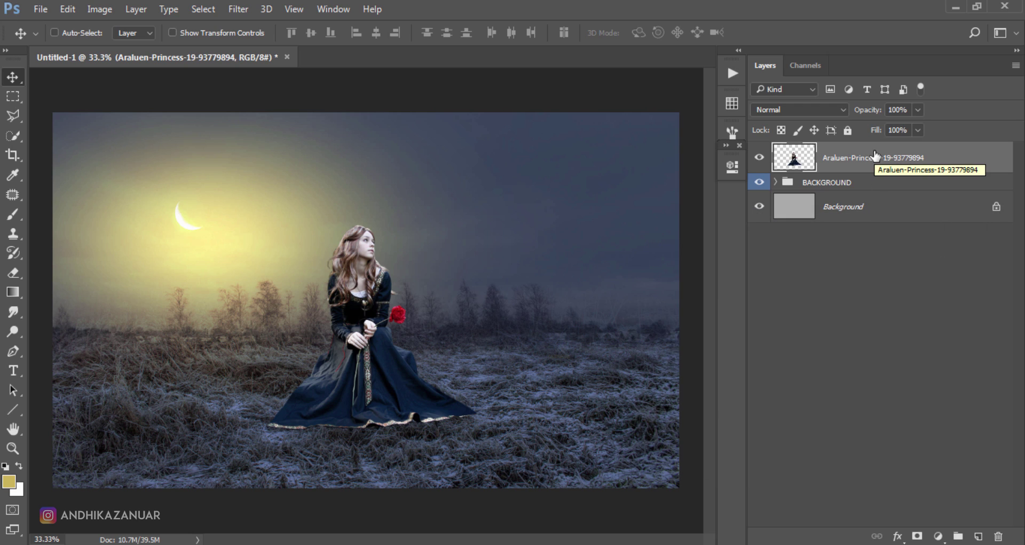
key(ctrl+b)
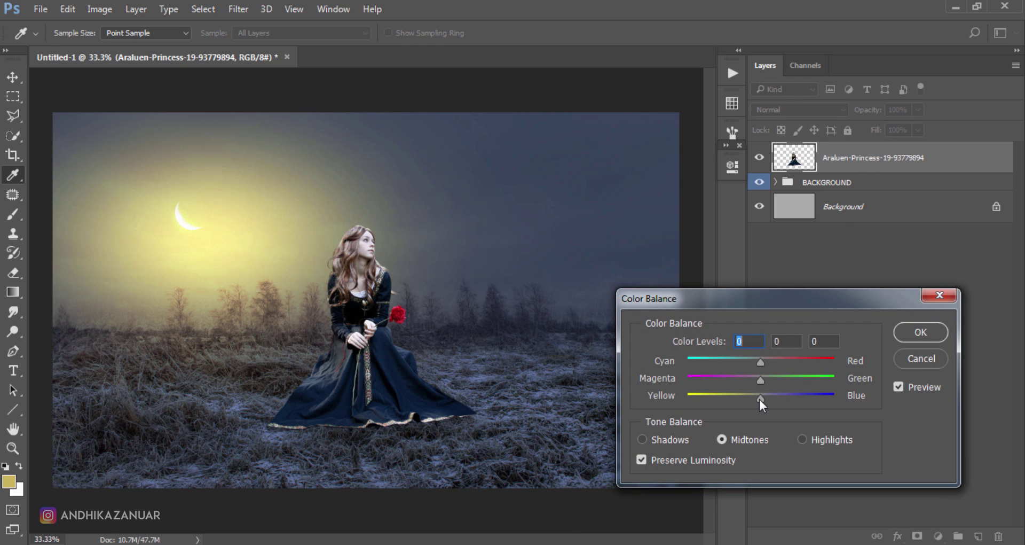
Step: Set the princess's Color Balance highlights to -11, 0, -19, checking with Preview before applying
drag(761, 398, 754, 399)
click(803, 436)
drag(761, 397, 746, 399)
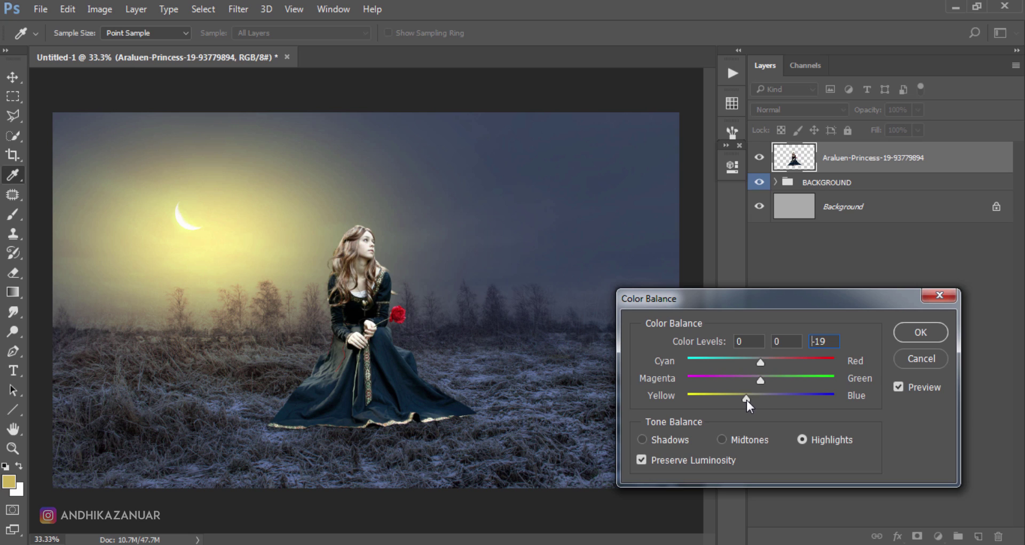
click(753, 363)
click(898, 384)
click(897, 385)
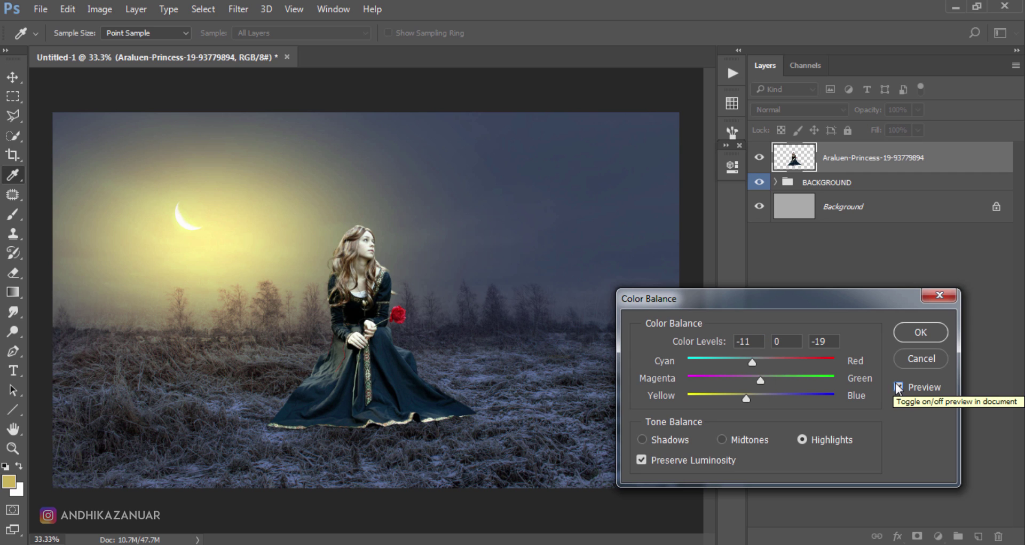
click(923, 332)
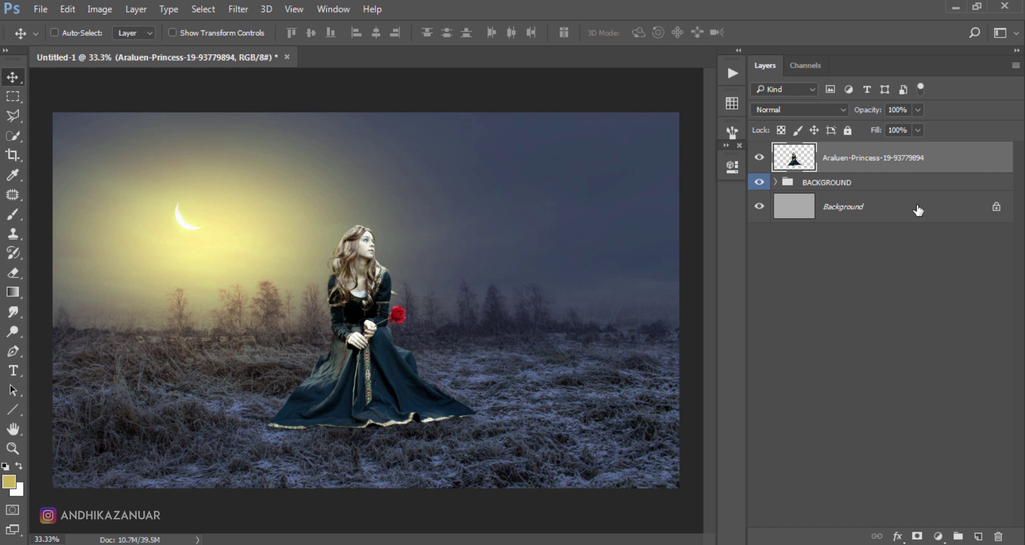
Step: Add a Brightness/Contrast layer clipped to the princess at brightness -41, comparing it toggled on and off
click(938, 537)
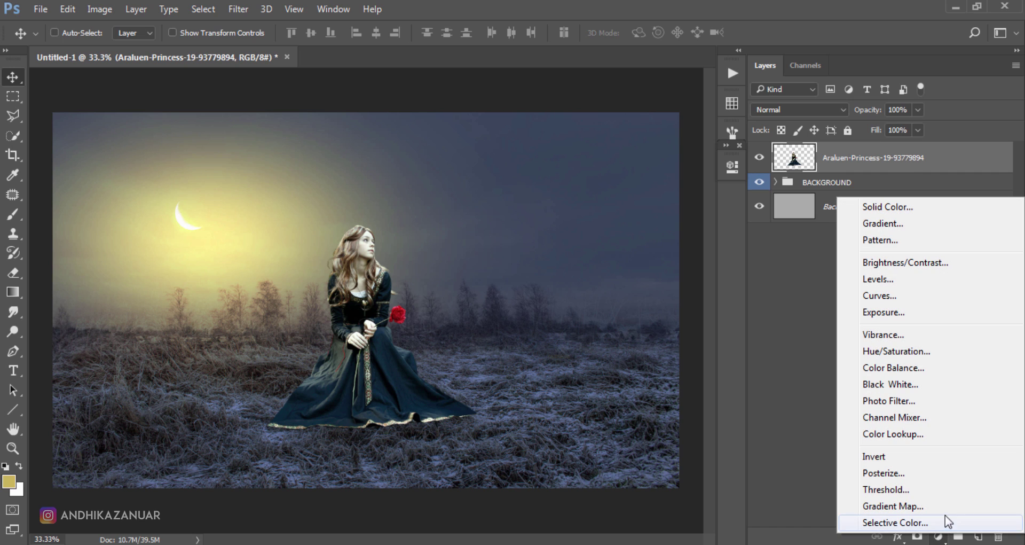
click(925, 264)
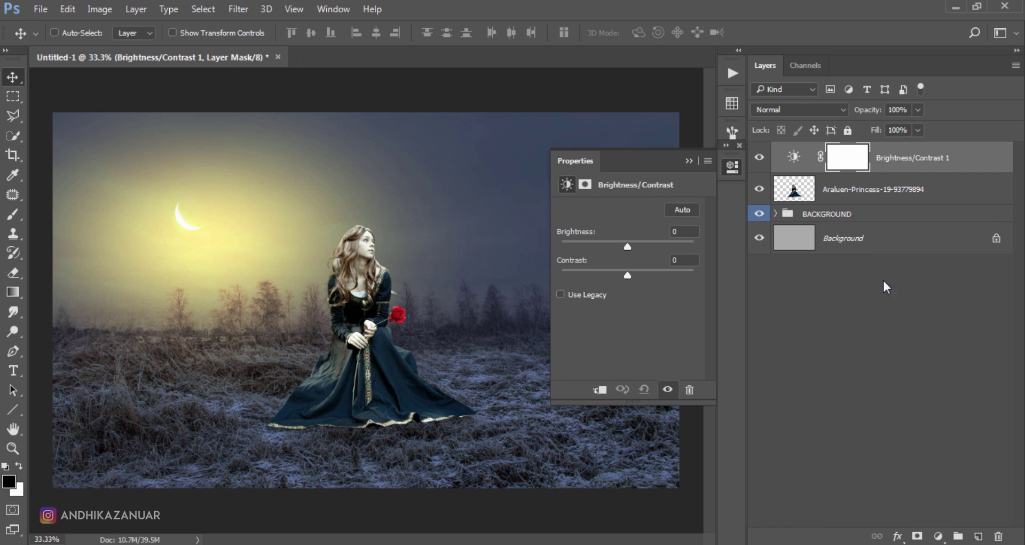
click(599, 390)
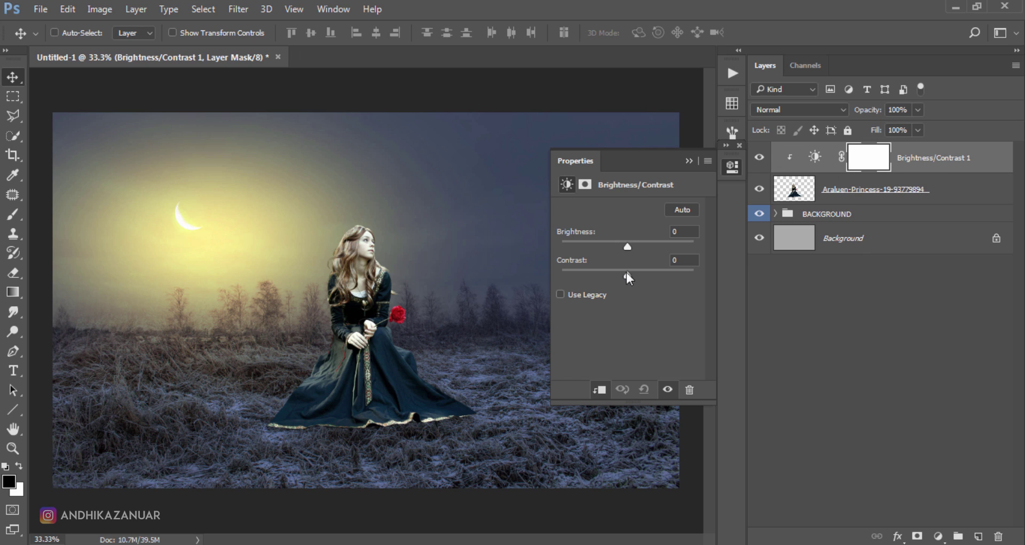
mouse_move(627, 243)
mouse_down()
mouse_move(594, 244)
mouse_move(607, 245)
mouse_up()
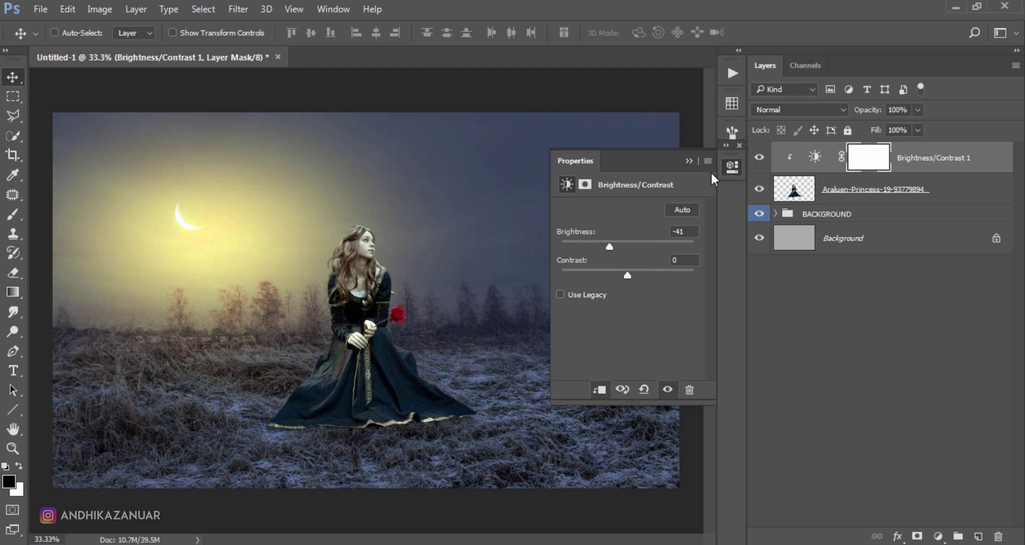
click(726, 165)
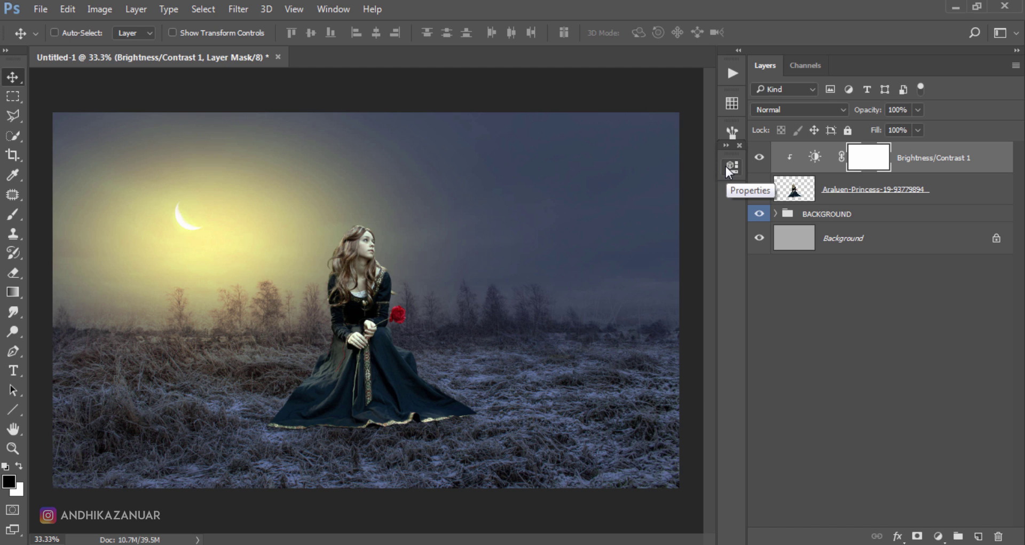
click(760, 160)
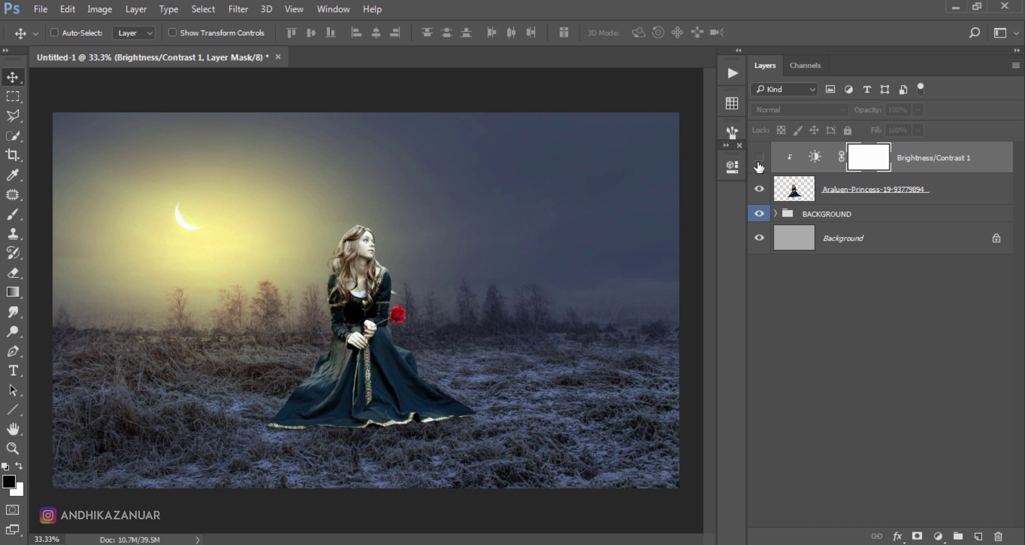
click(761, 161)
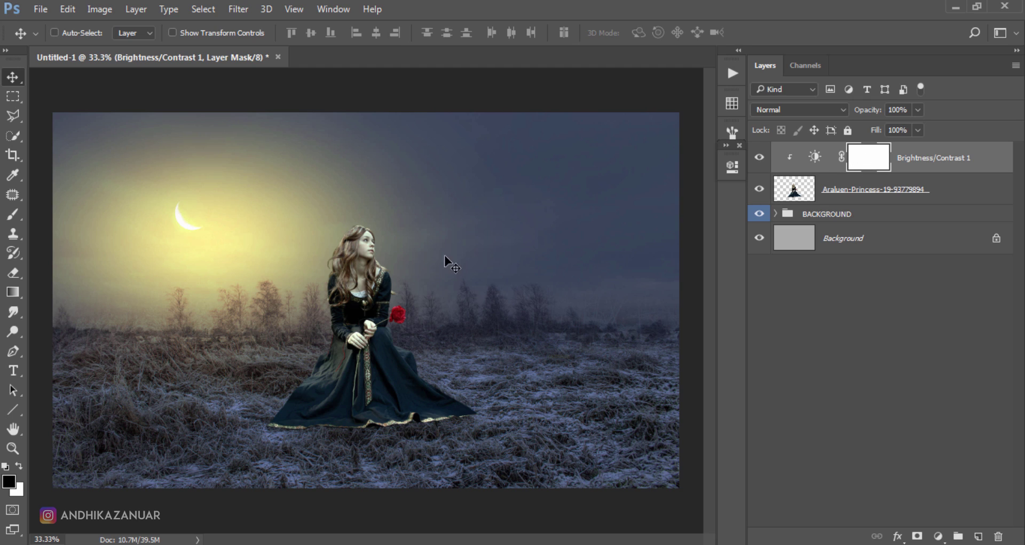
Step: Set the brush to 117 px with 0% hardness
click(14, 214)
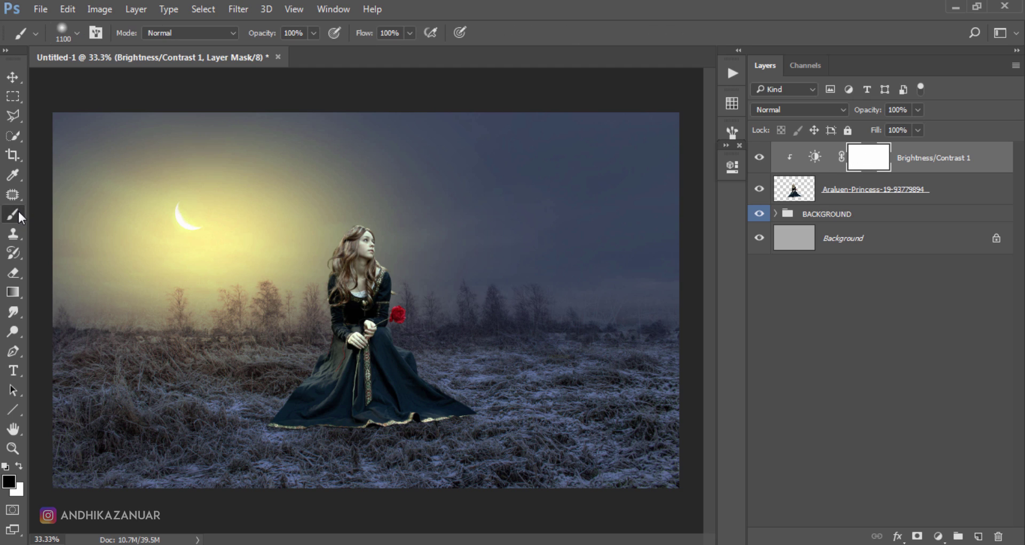
click(64, 32)
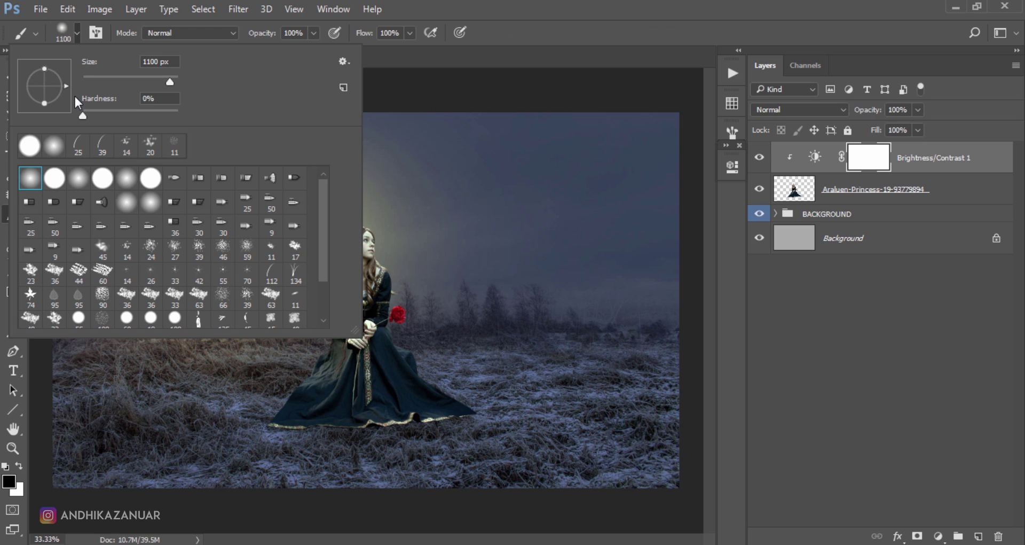
click(157, 61)
text(117)
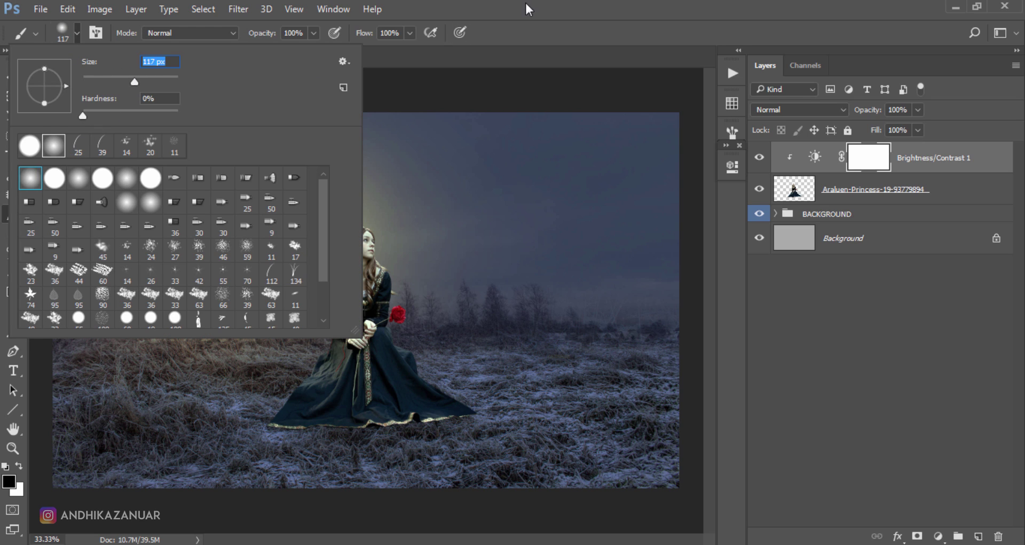
key(Return)
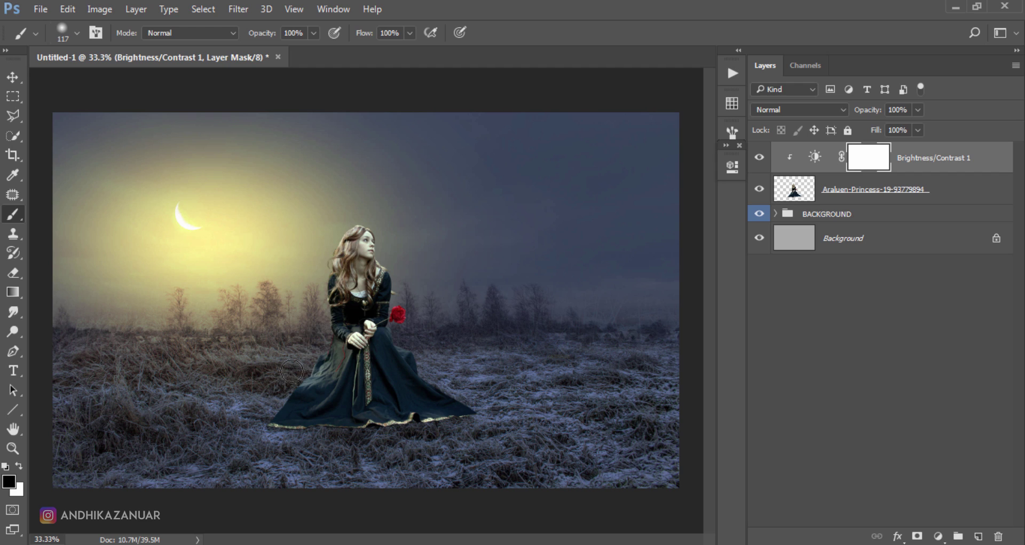
Step: Paint black on the Brightness/Contrast 1 mask along the princess's left side, then compare
drag(317, 346, 324, 245)
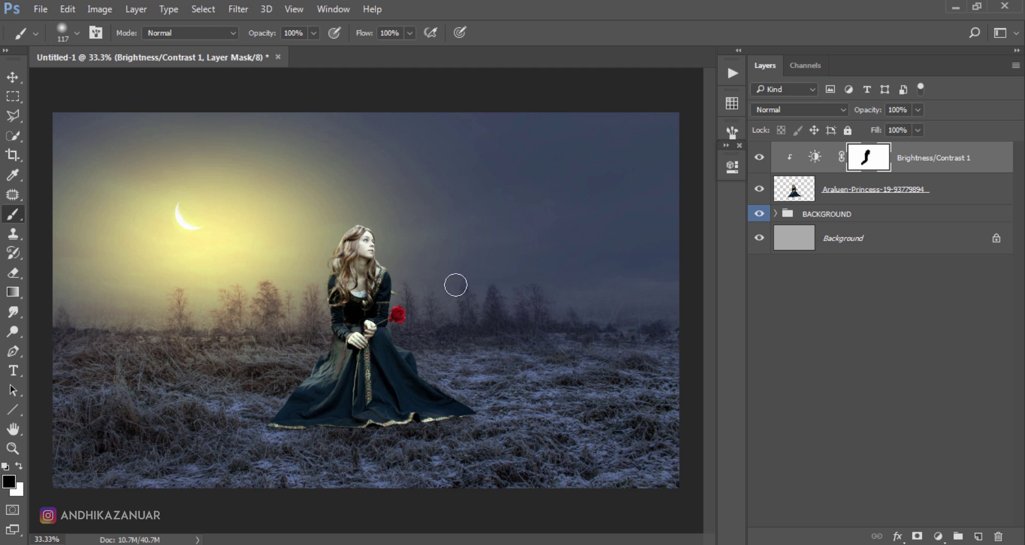
click(759, 158)
click(759, 157)
click(13, 78)
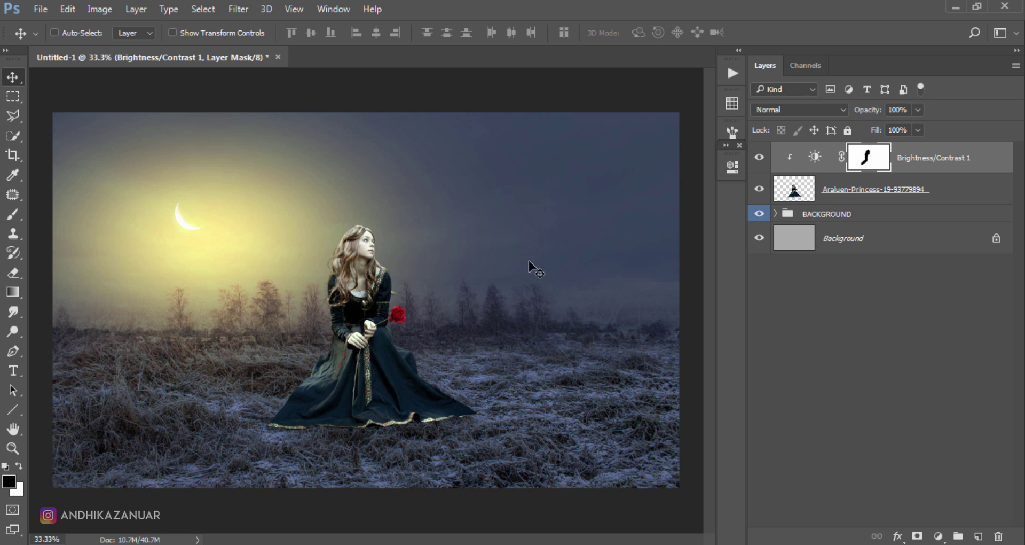
Step: Create a new empty layer clipped to the princess and rename it 'light'
click(978, 536)
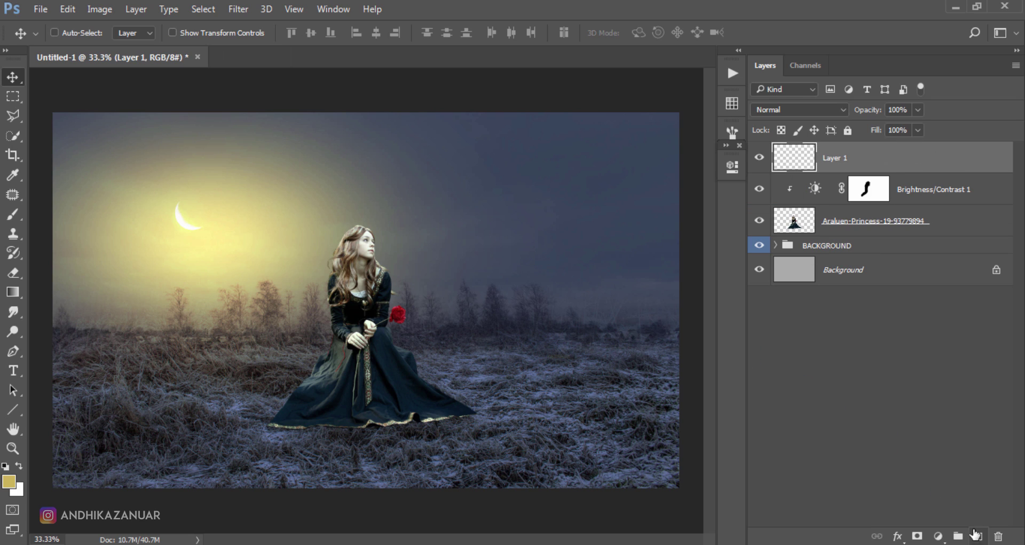
right_click(899, 158)
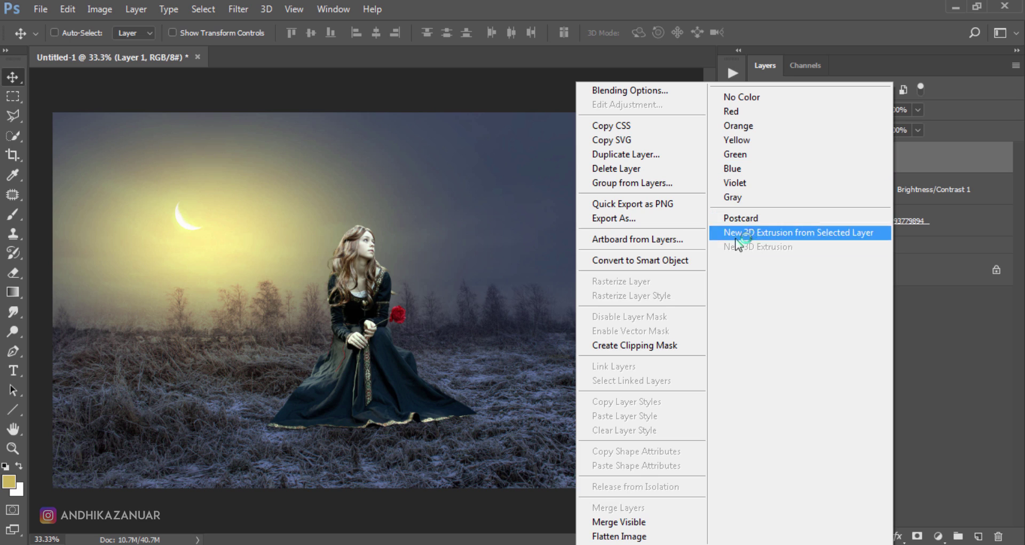
click(666, 348)
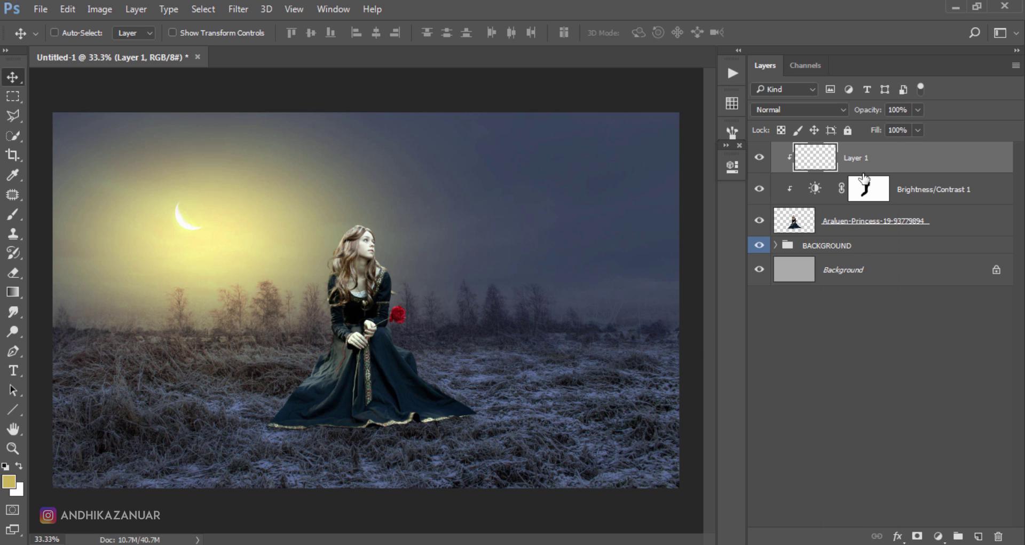
double_click(856, 159)
key(BackSpace)
text(ht)
key(Return)
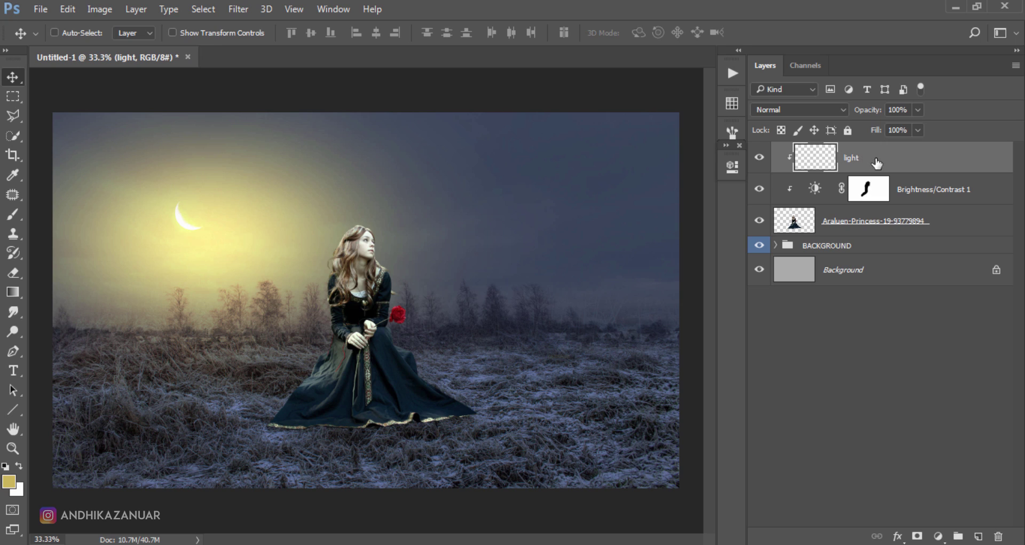
click(13, 214)
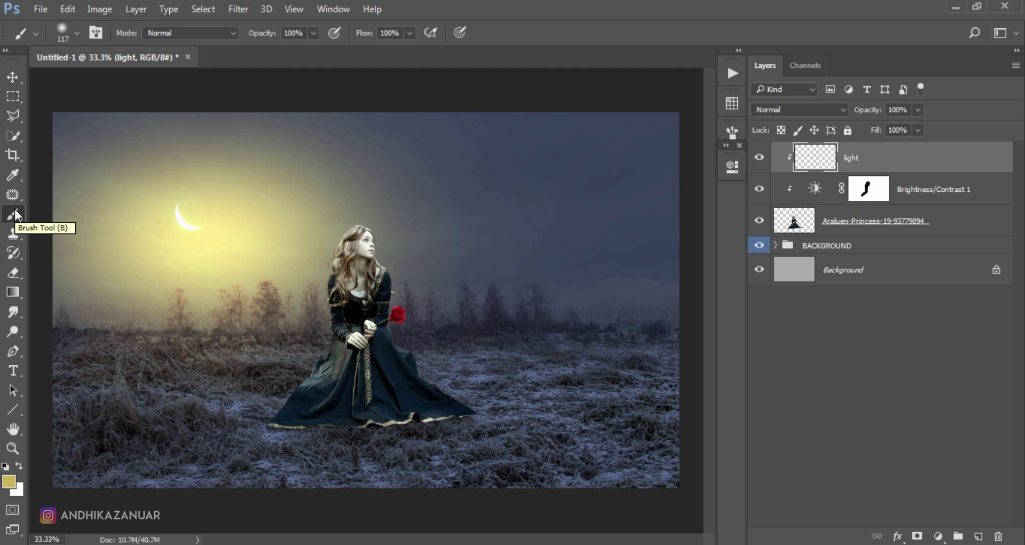
Step: Sample pale yellow #f4e48d from the sky near the moon as the foreground colour
click(9, 483)
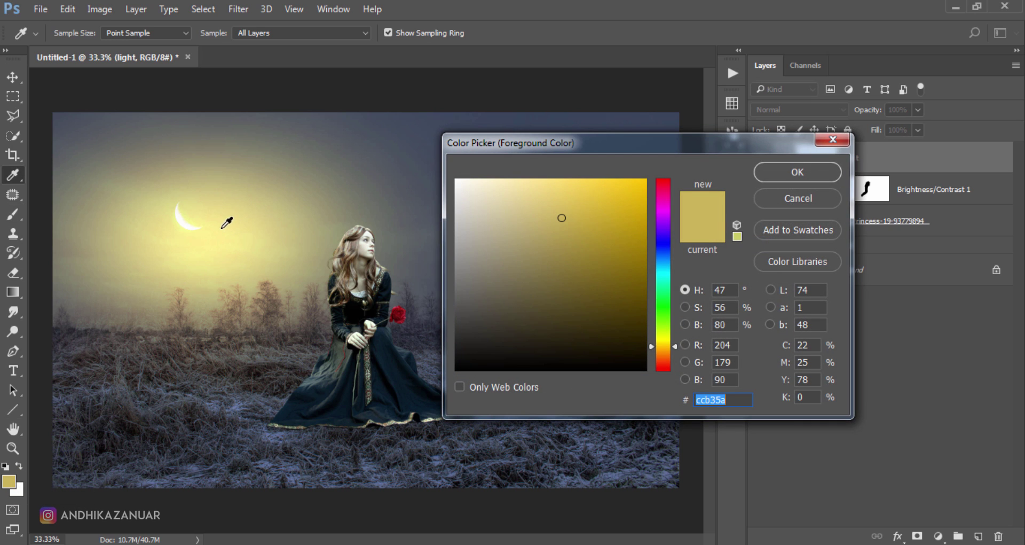
click(204, 217)
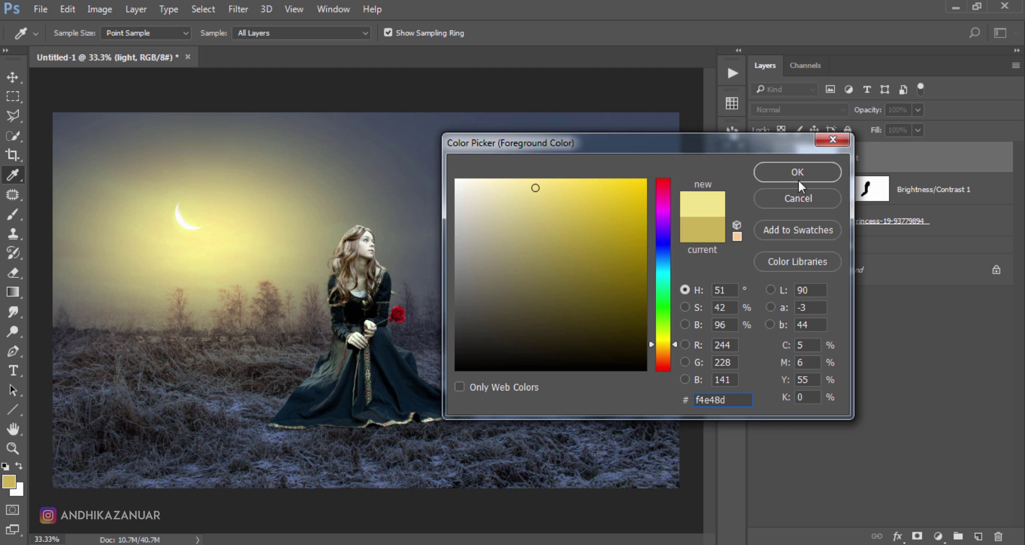
click(809, 172)
key(b)
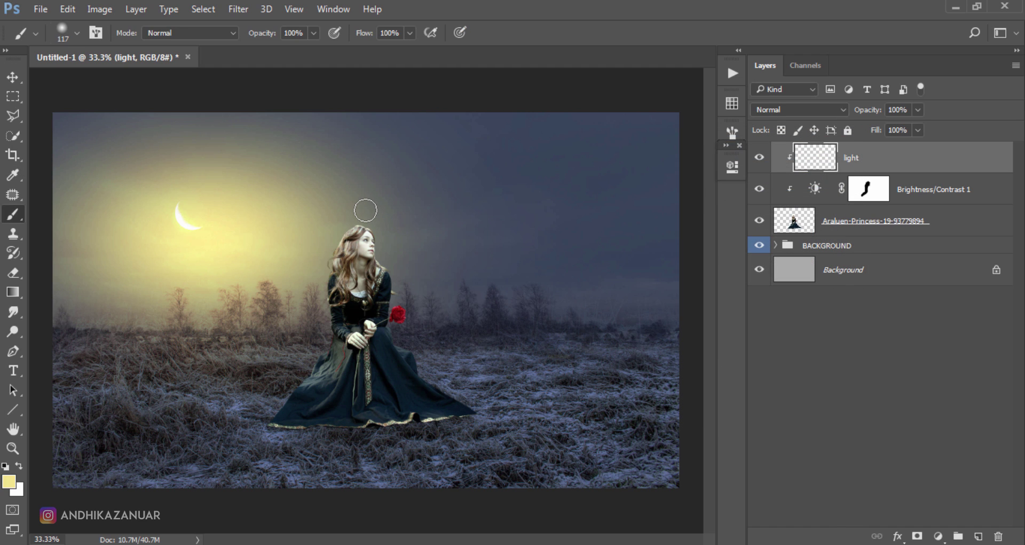
Step: Brush pale yellow light along the princess's left hair edge on the light layer
scroll(353, 207, up, 2)
scroll(348, 204, up, 2)
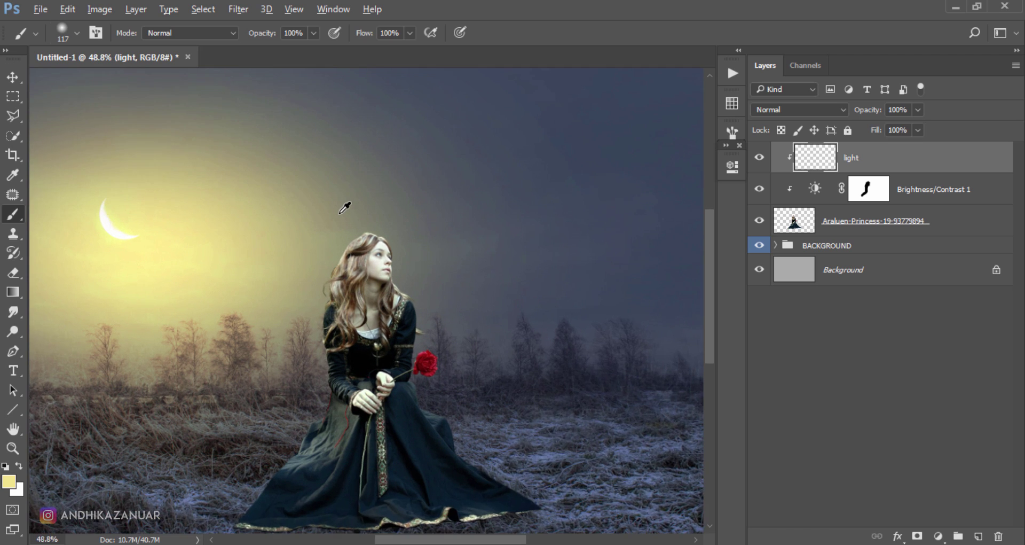
scroll(346, 206, up, 1)
scroll(343, 209, down, 1)
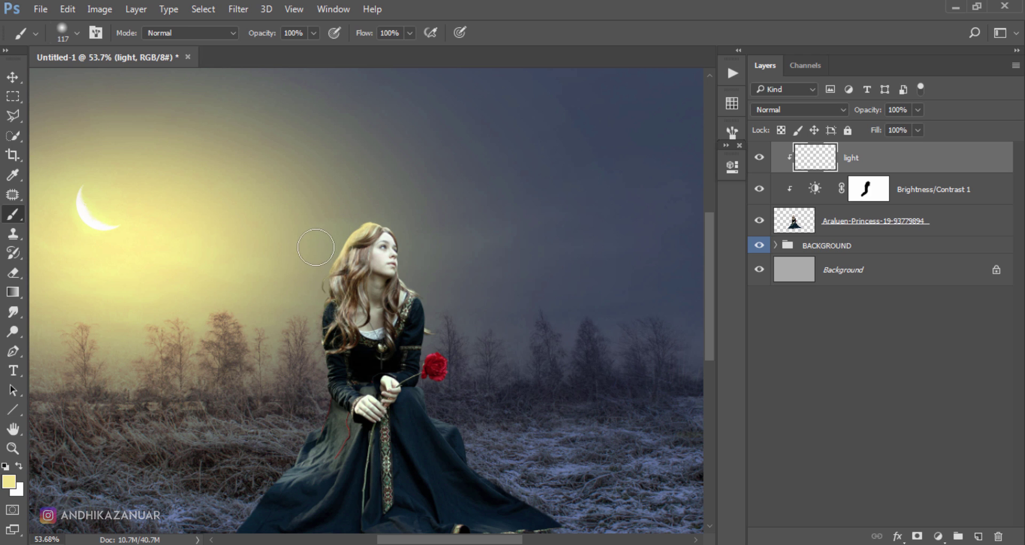
drag(306, 292, 303, 325)
drag(302, 362, 302, 383)
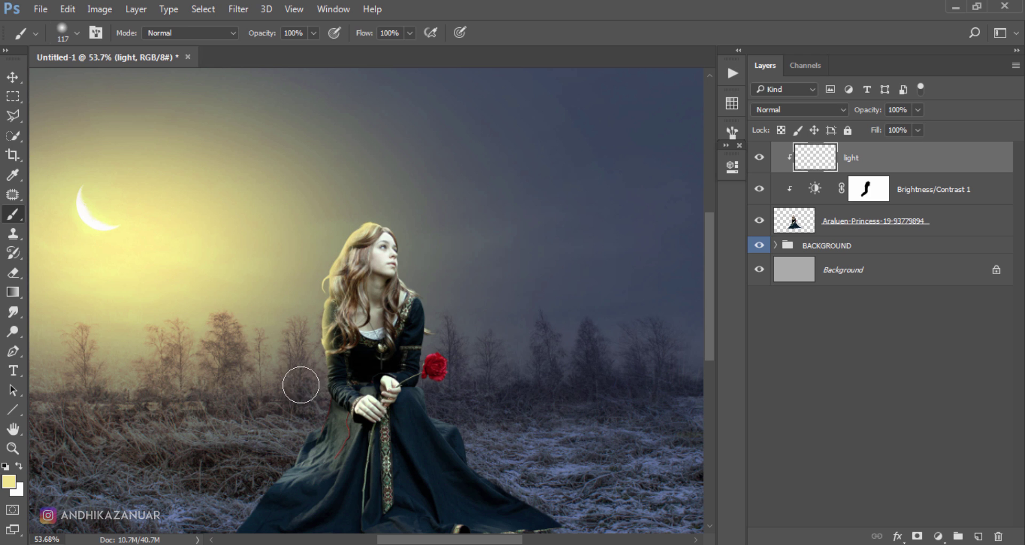
drag(262, 305, 315, 231)
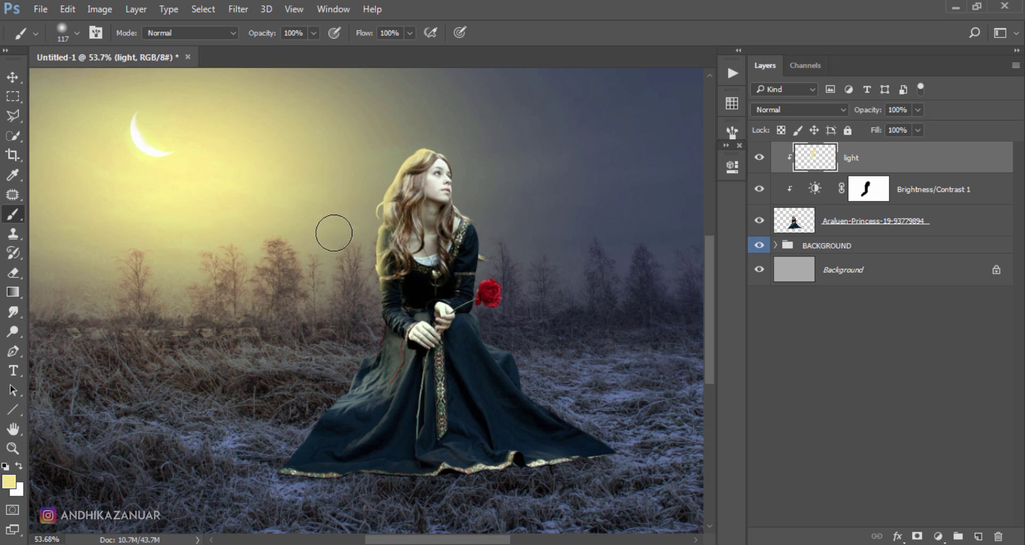
drag(356, 278, 357, 337)
Step: Extend the yellow glow further up her left edge and along her dress
drag(356, 292, 360, 195)
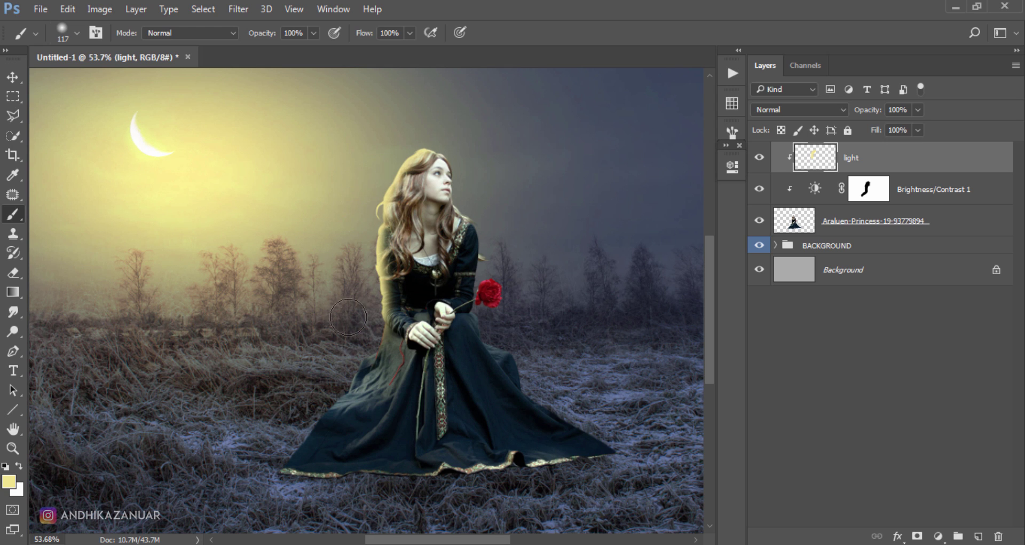
mouse_move(363, 318)
mouse_down()
mouse_move(371, 363)
mouse_move(345, 348)
mouse_move(350, 384)
mouse_move(325, 416)
mouse_move(280, 437)
mouse_move(271, 416)
mouse_move(360, 332)
mouse_move(362, 206)
mouse_move(389, 151)
mouse_up()
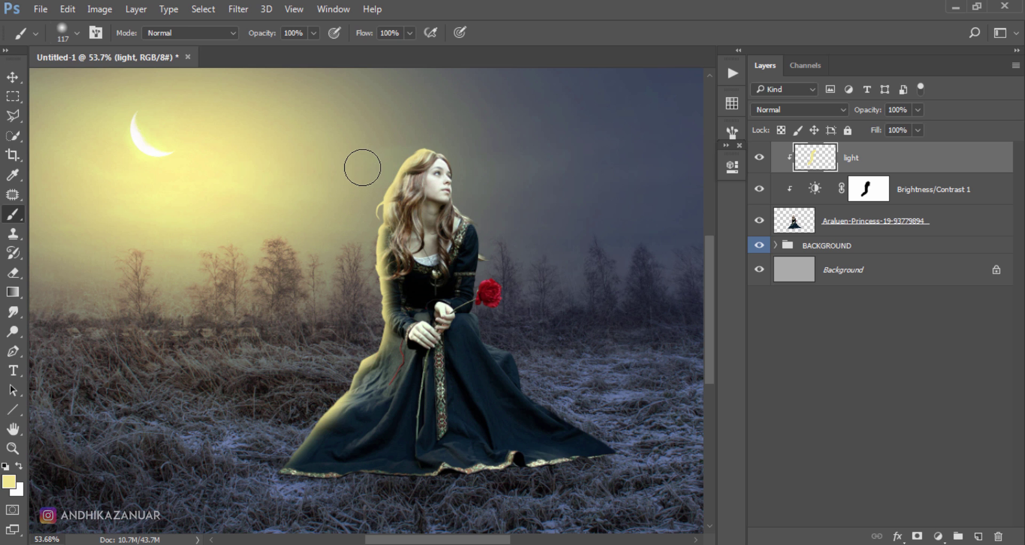
scroll(288, 178, down, 2)
scroll(294, 187, up, 2)
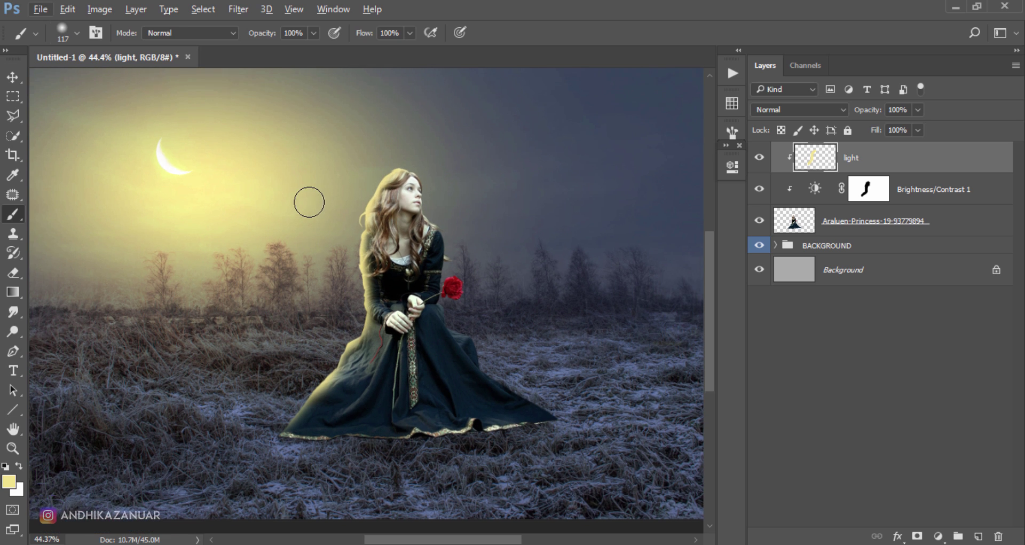
drag(470, 201, 391, 239)
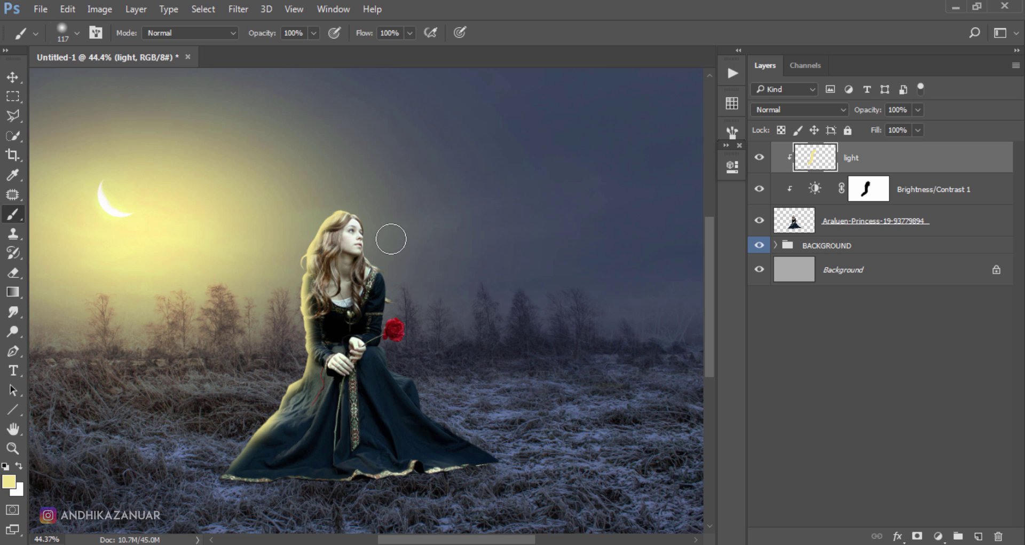
click(785, 111)
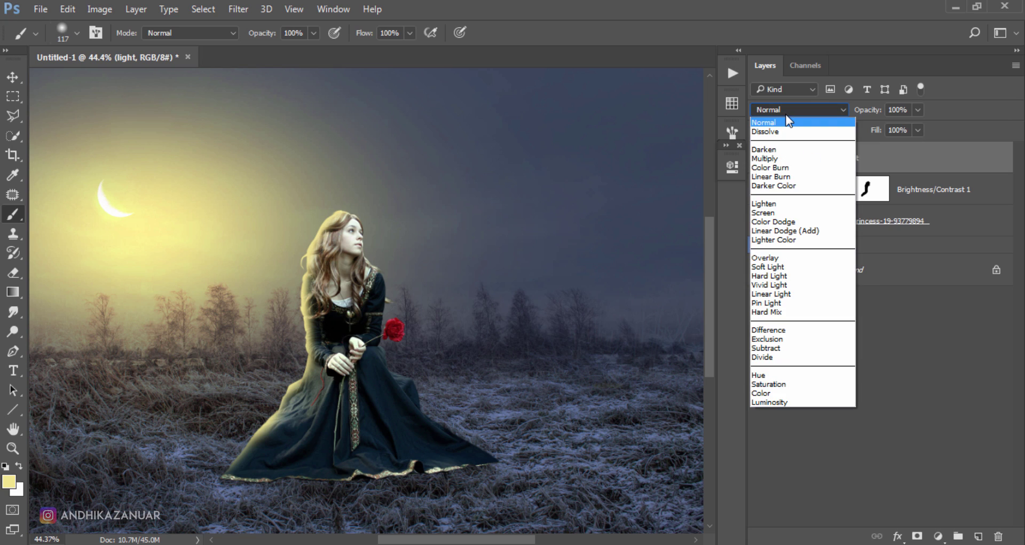
Step: Set the light layer to Screen blend mode at 61% opacity and compare it on and off
click(790, 213)
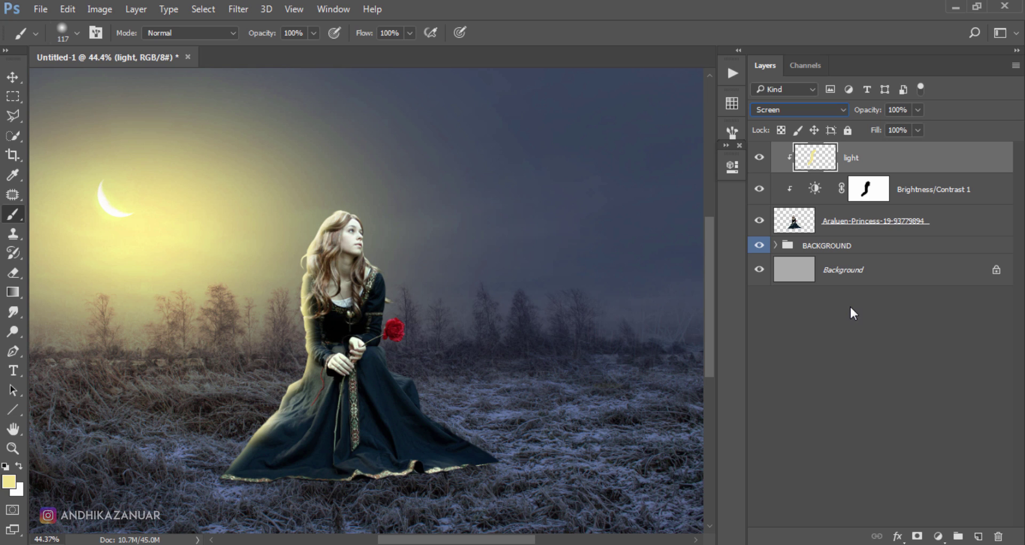
click(915, 113)
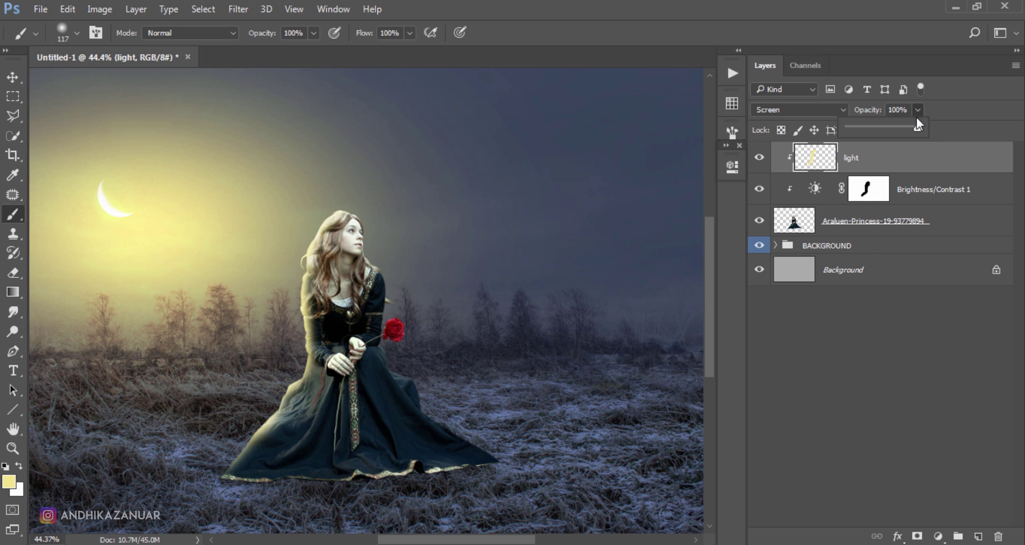
drag(899, 127, 898, 127)
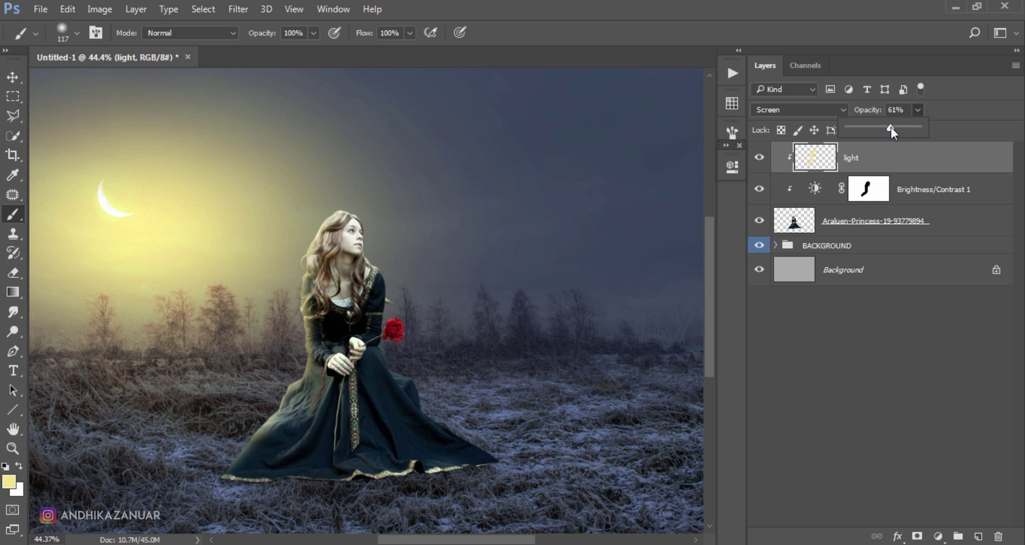
drag(892, 127, 892, 127)
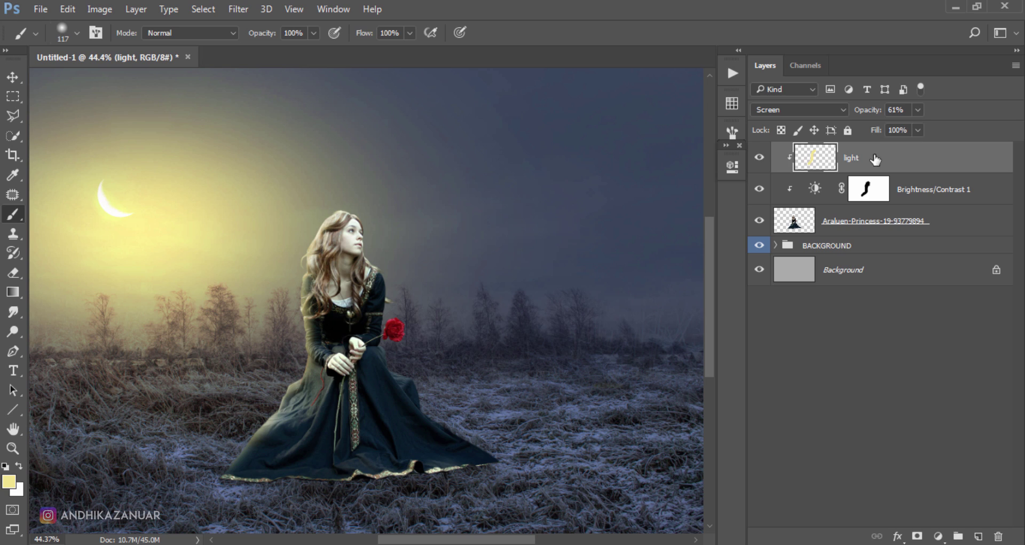
click(759, 158)
click(759, 158)
click(13, 77)
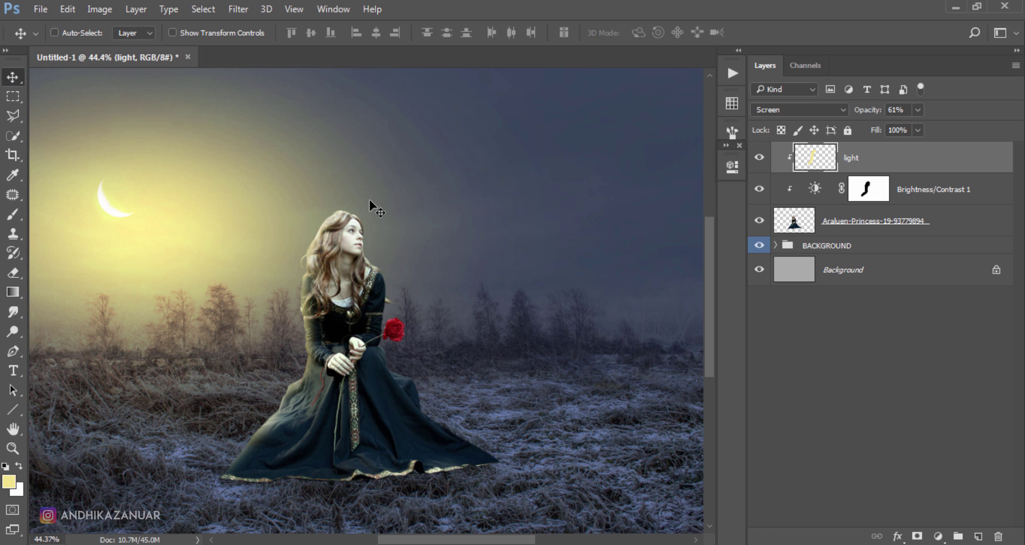
scroll(377, 208, down, 2)
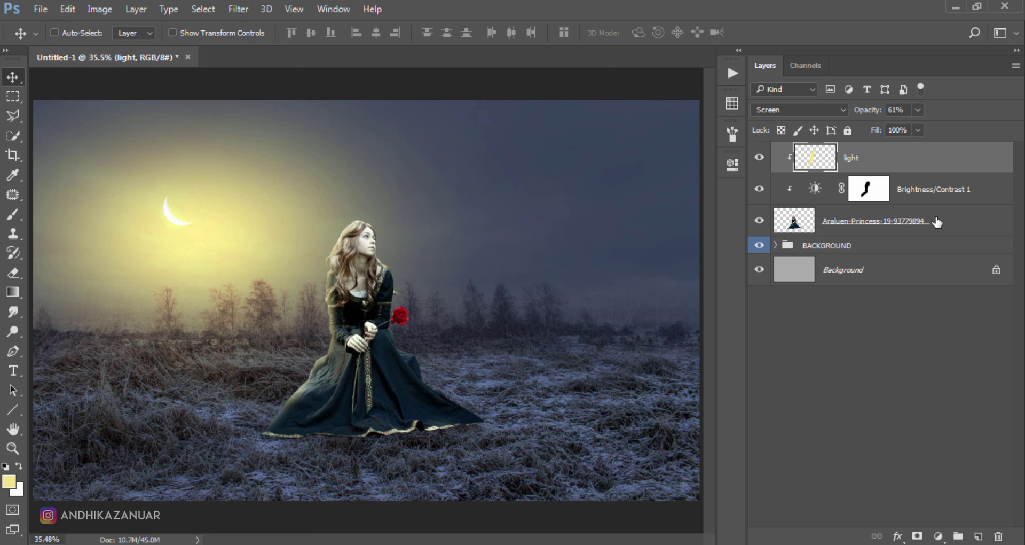
Step: Group the light, Brightness/Contrast 1 and princess layers as 'MODEL' with a yellow colour label
key(shift)
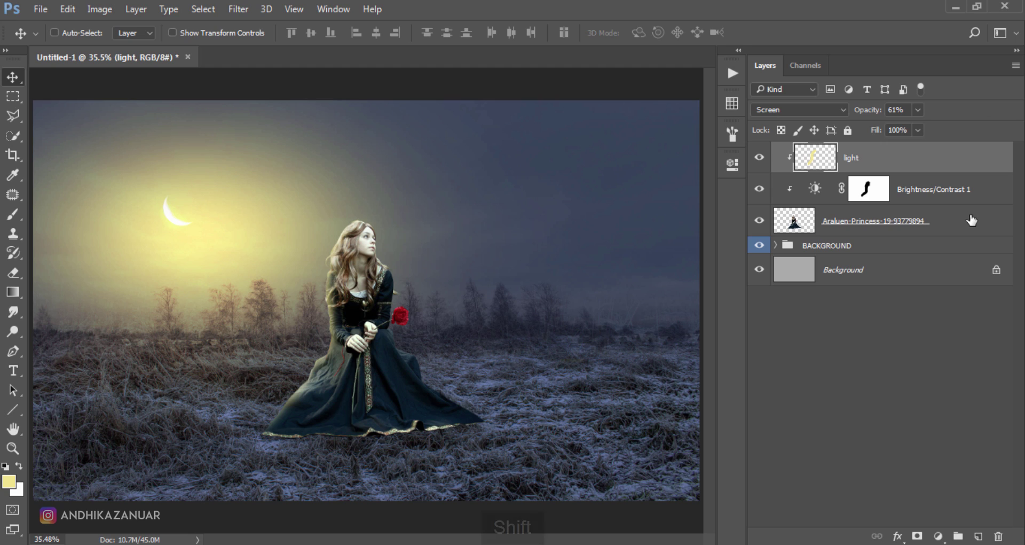
shift+click(972, 220)
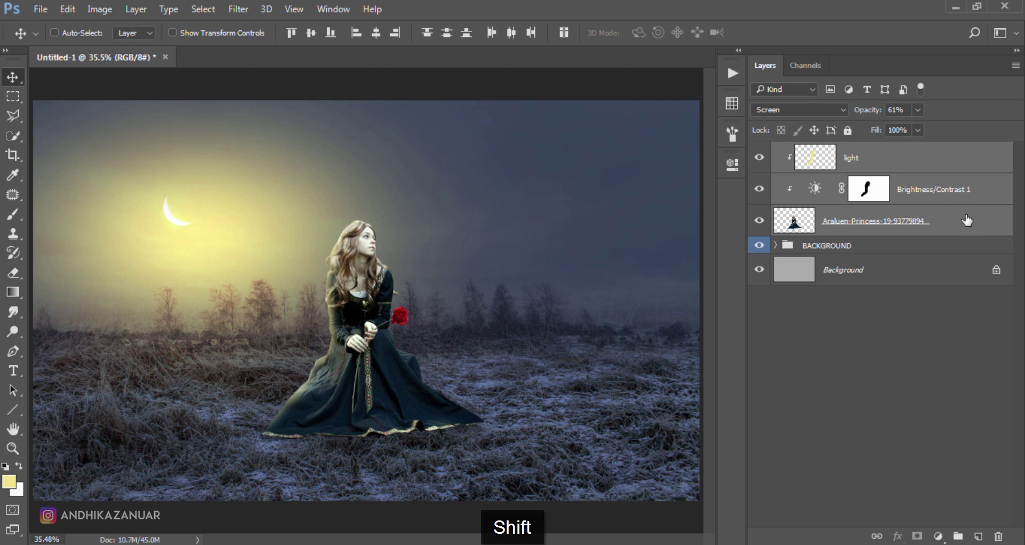
right_click(991, 225)
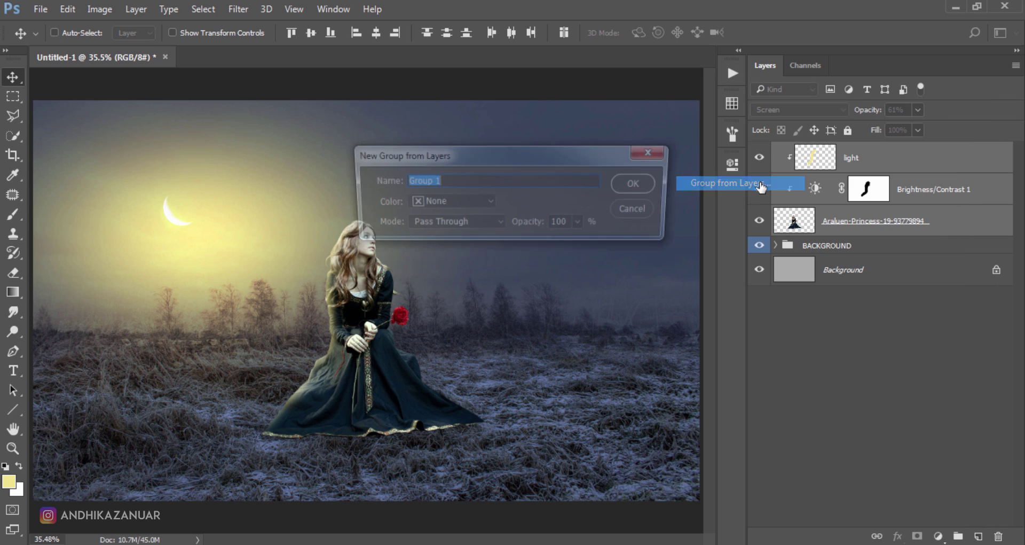
click(742, 183)
text(MODEL)
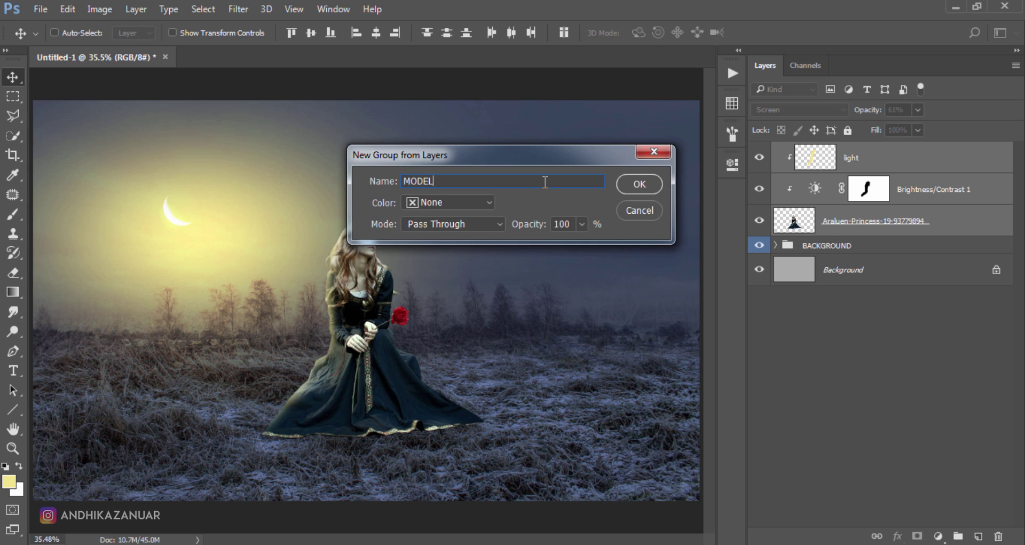
click(485, 200)
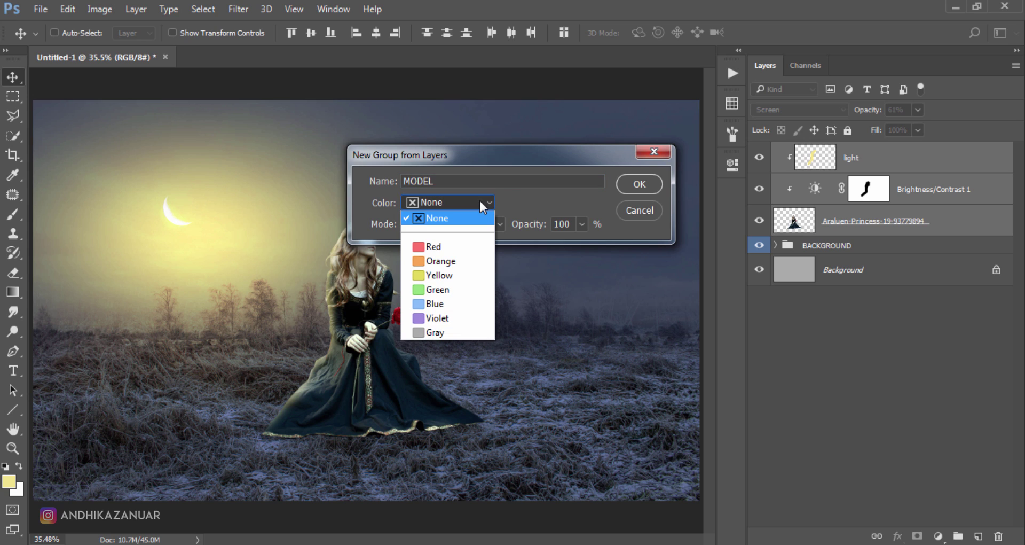
click(446, 275)
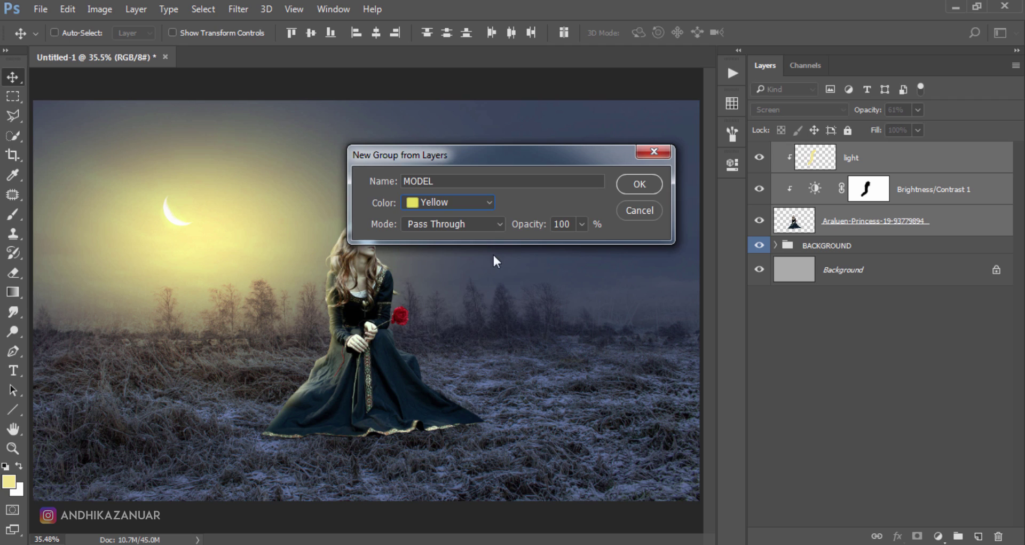
click(637, 181)
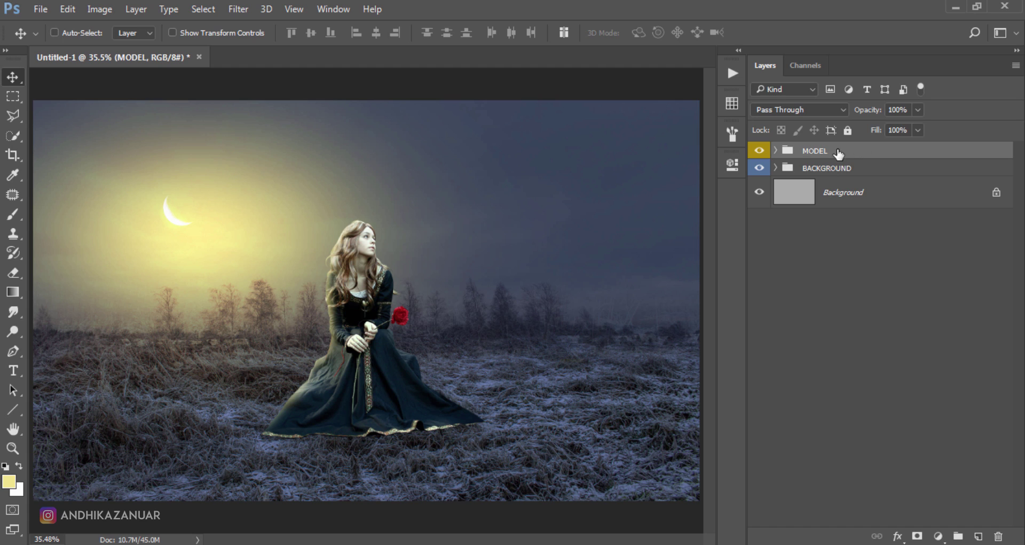
click(41, 9)
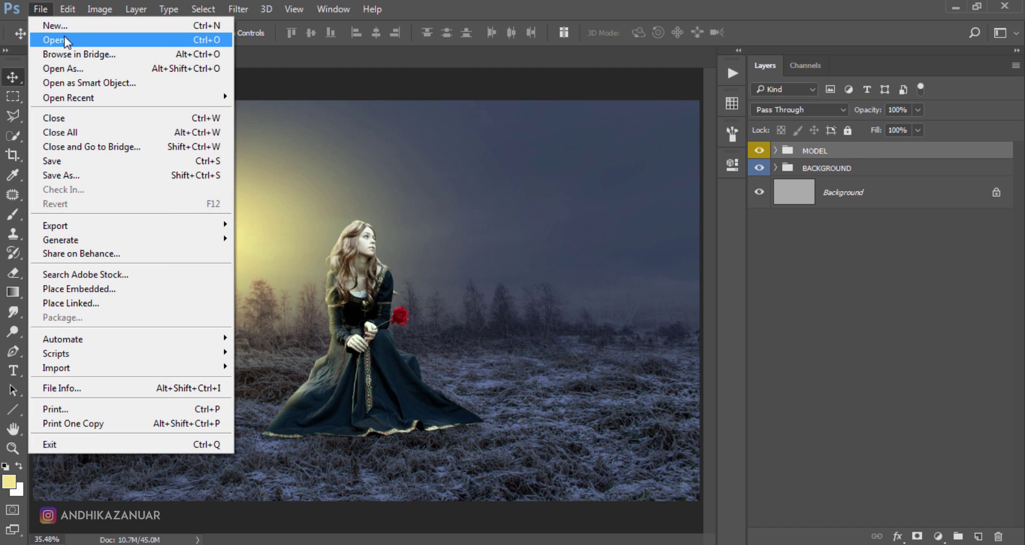
Step: Open the baby_bears image, scale it to about 43% and place it lower left beside the princess
click(68, 40)
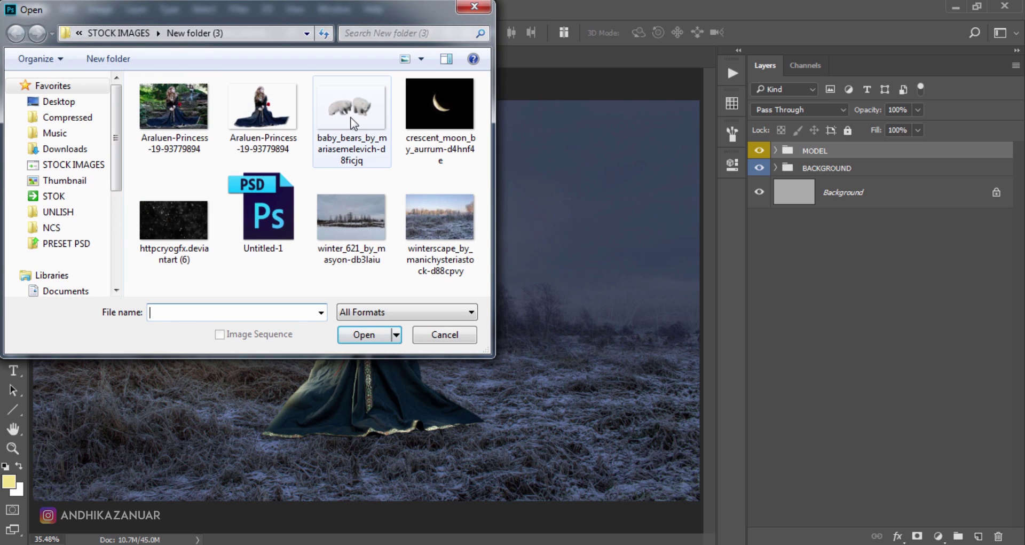
click(351, 128)
click(368, 336)
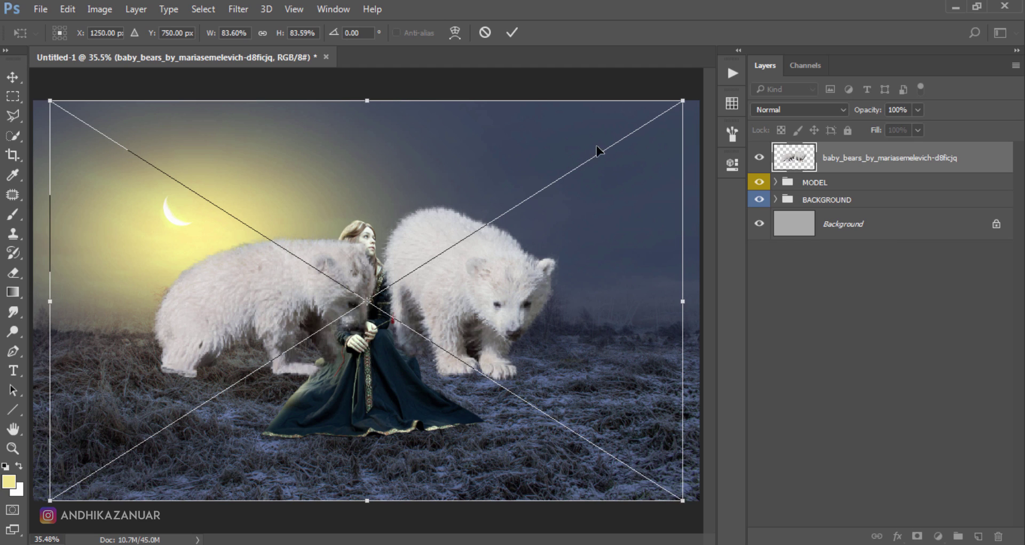
mouse_move(684, 100)
mouse_down()
mouse_move(469, 327)
mouse_move(409, 364)
mouse_move(419, 367)
mouse_up()
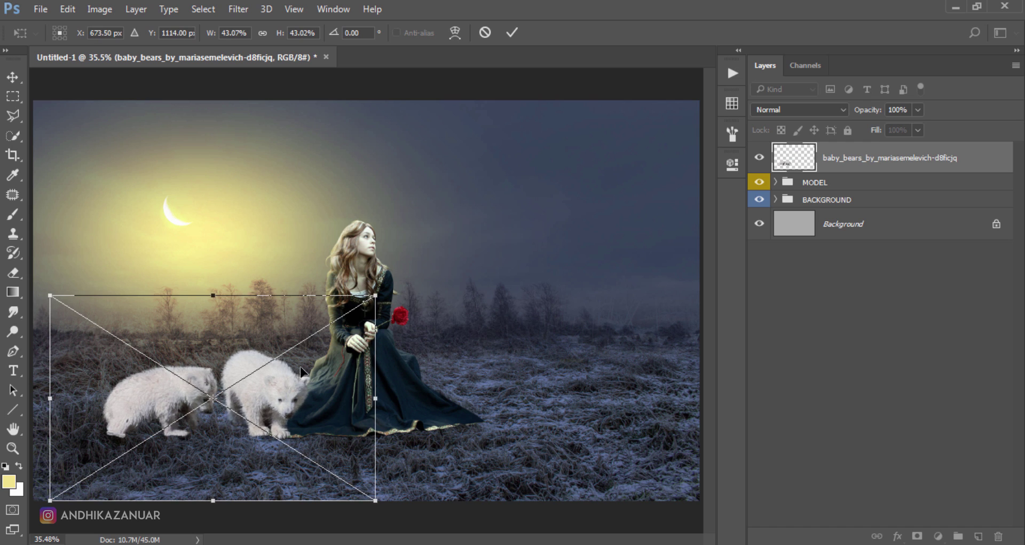
drag(301, 372, 323, 369)
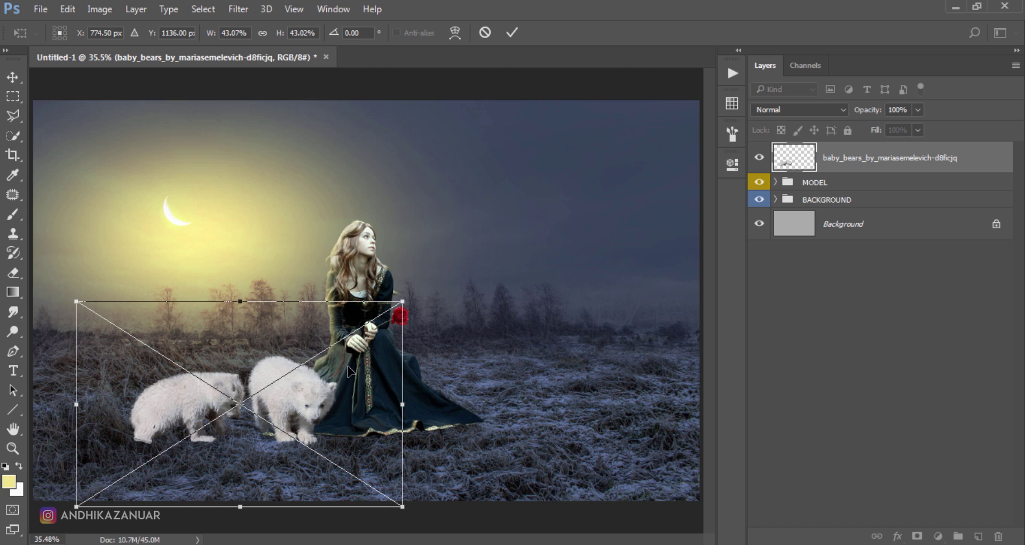
drag(359, 368, 356, 368)
click(512, 33)
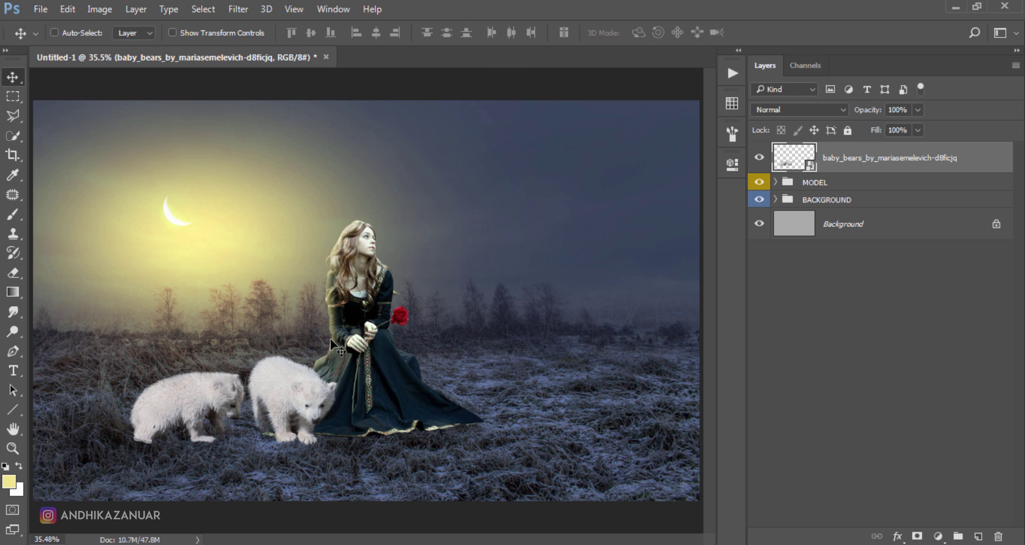
Step: Rasterize the baby bears layer
right_click(919, 162)
click(694, 330)
scroll(181, 433, up, 2)
scroll(181, 433, up, 2)
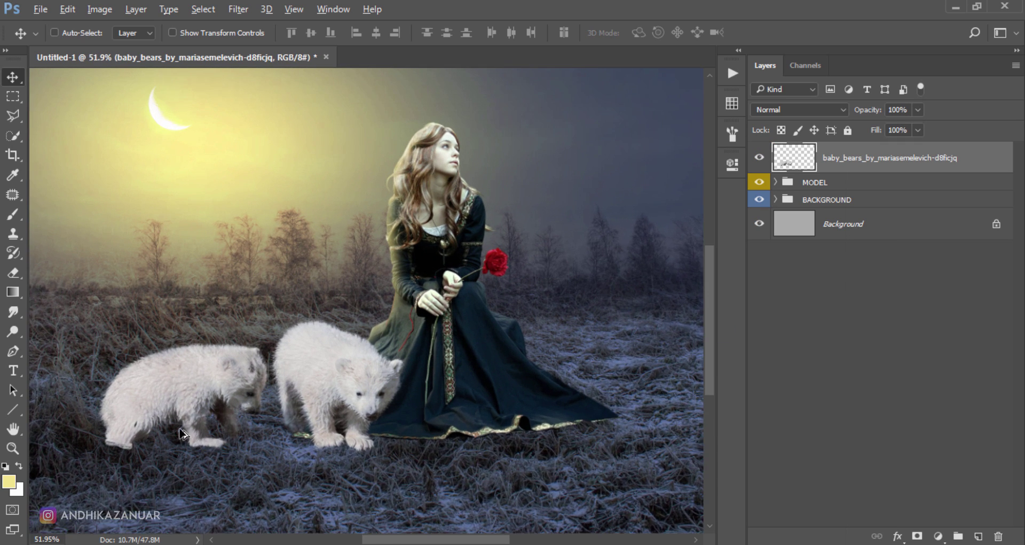
scroll(182, 434, up, 1)
scroll(181, 433, up, 1)
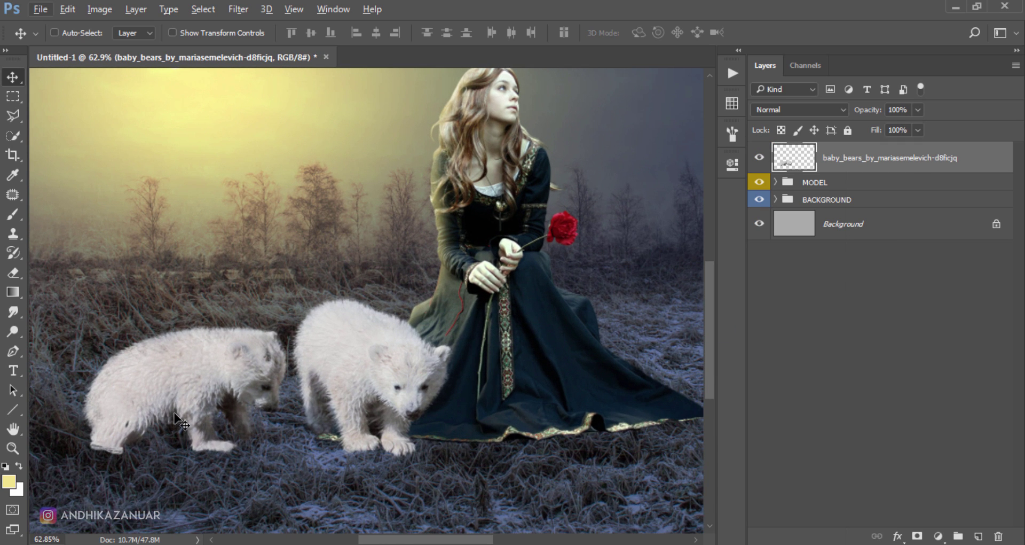
Step: Lasso the left bear cub and move it to the princess's right side
drag(16, 112, 69, 117)
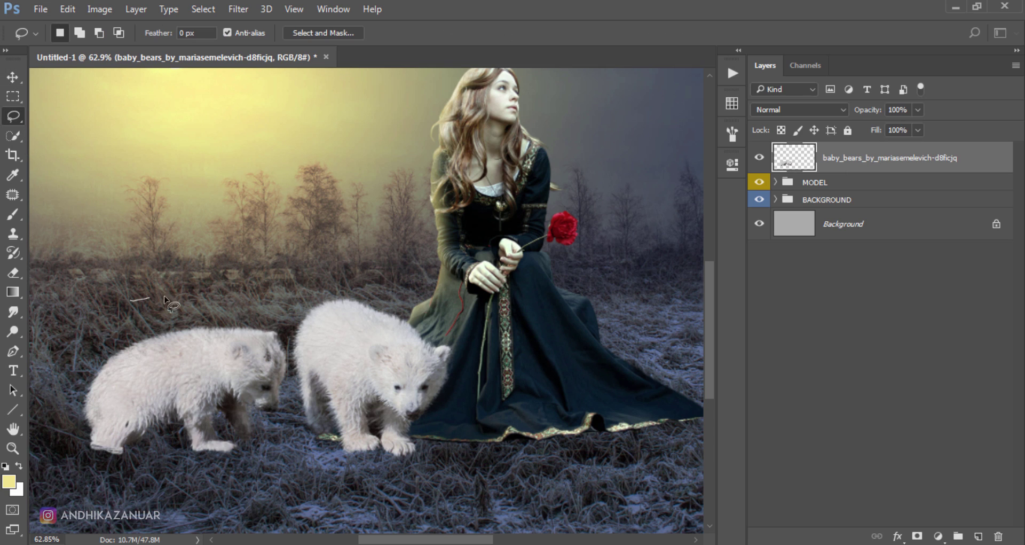
mouse_move(164, 297)
mouse_down()
mouse_move(290, 350)
mouse_move(89, 487)
mouse_up()
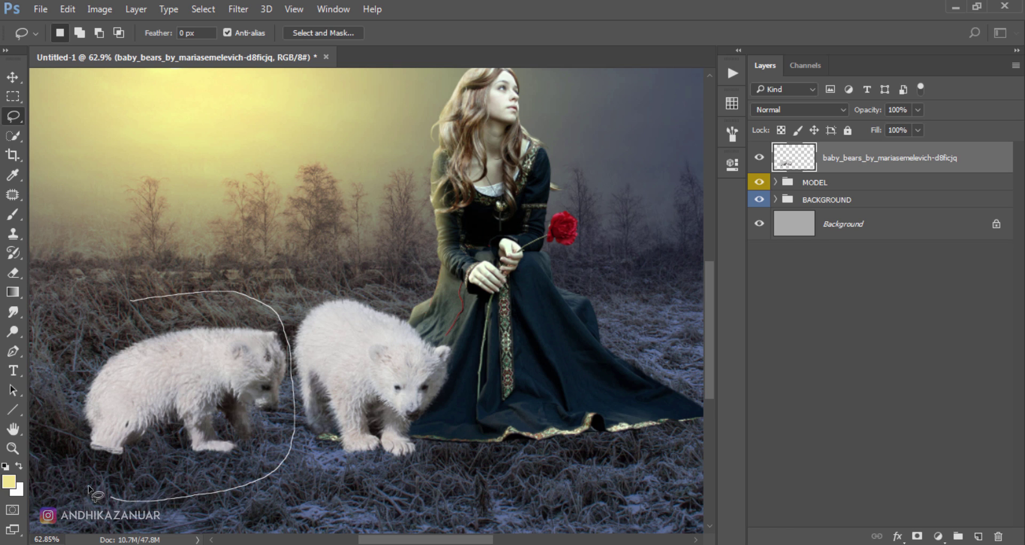
drag(88, 488, 134, 308)
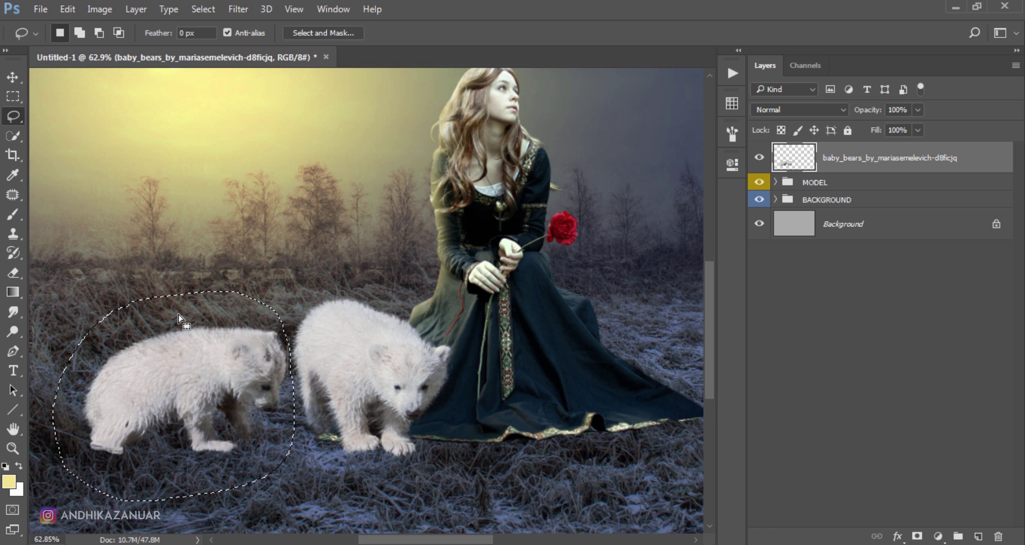
click(15, 76)
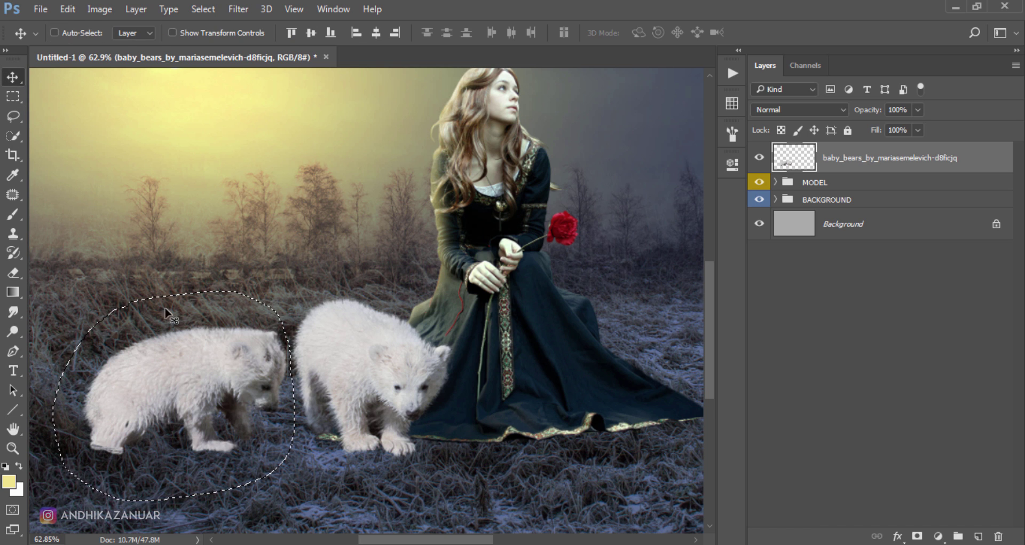
alt+scroll(224, 353, down, 3)
alt+scroll(229, 348, down, 2)
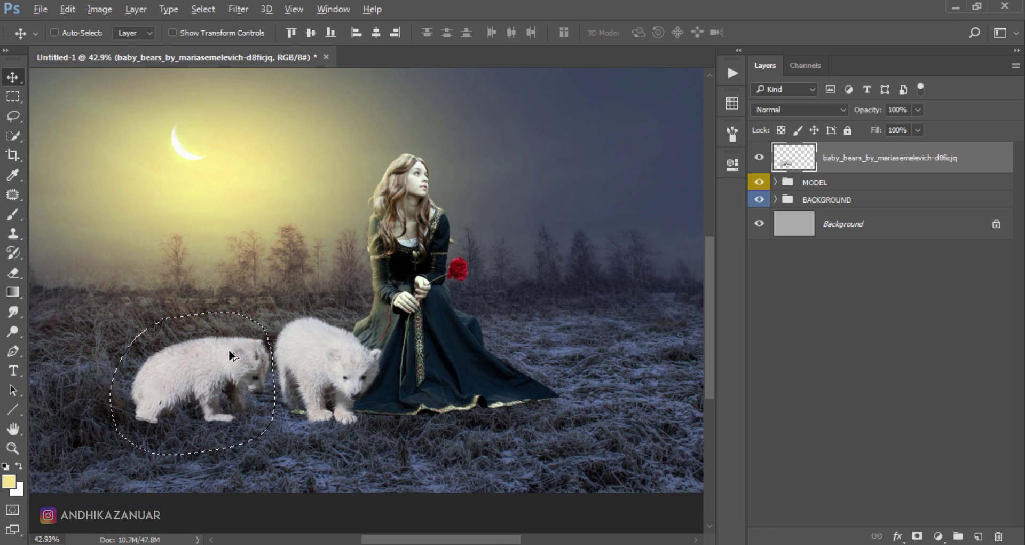
drag(212, 369, 556, 374)
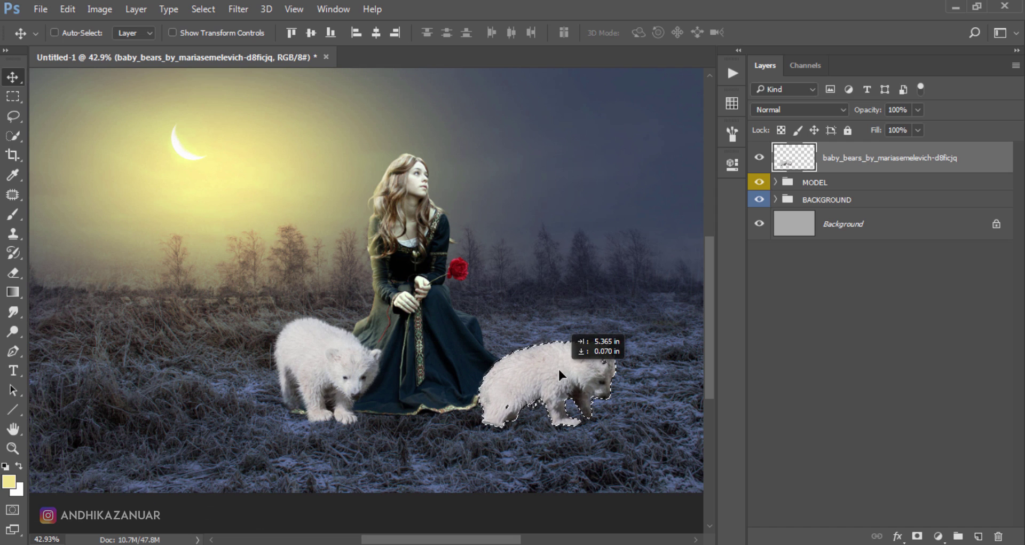
drag(556, 371, 559, 370)
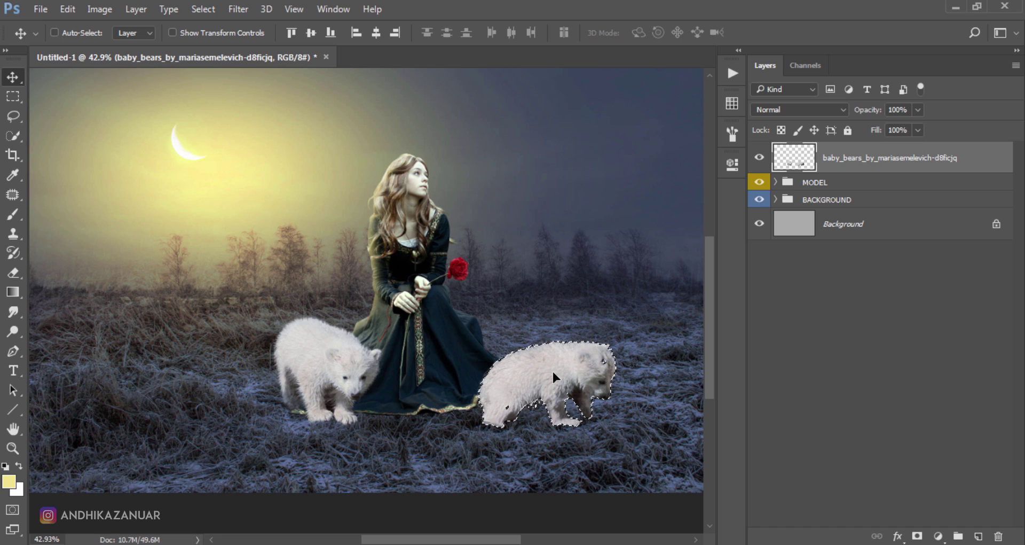
key(ctrl+t)
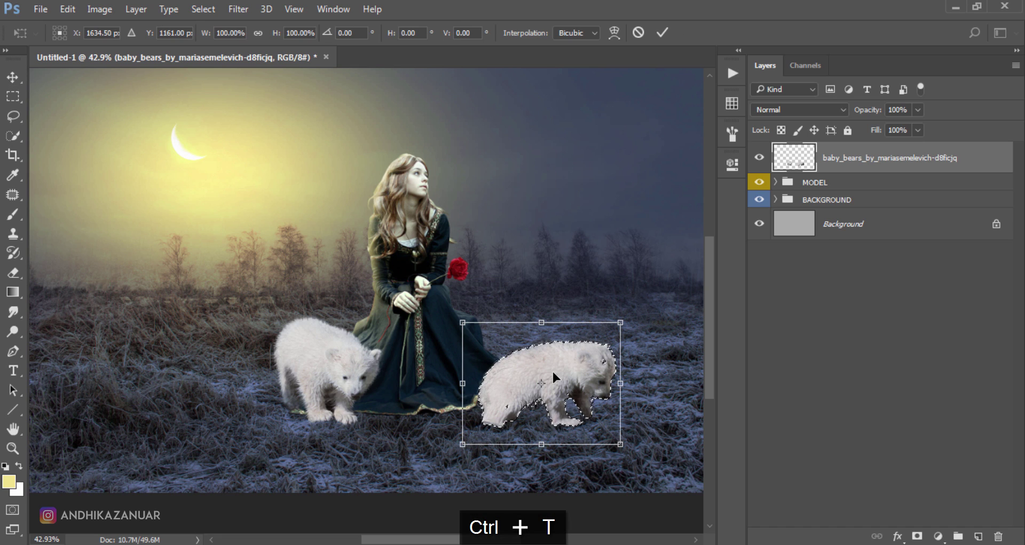
Step: Flip the moved cub horizontally, shrink it slightly and set it on the ground right of the princess
right_click(553, 372)
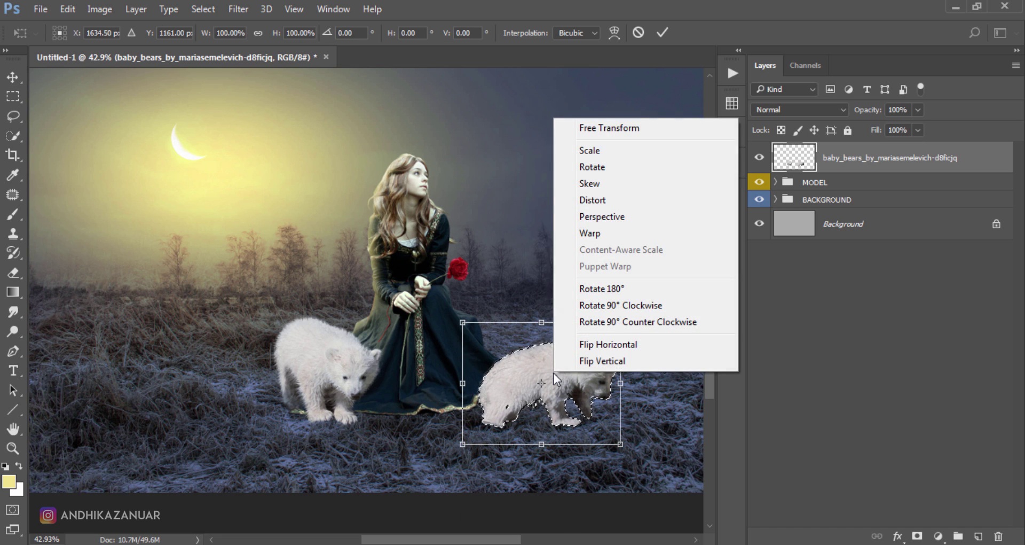
click(623, 346)
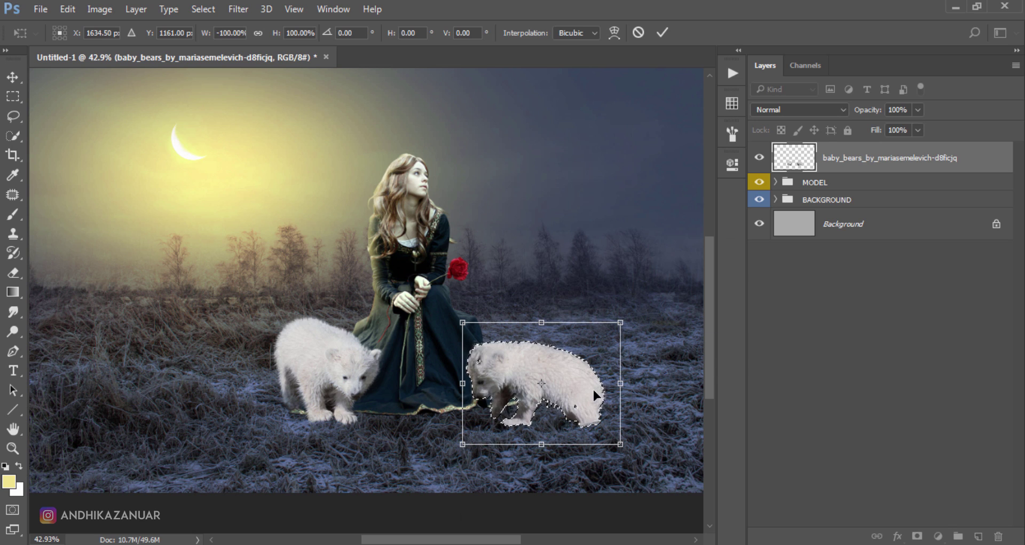
mouse_move(552, 359)
mouse_down()
mouse_move(533, 355)
mouse_move(546, 351)
mouse_up()
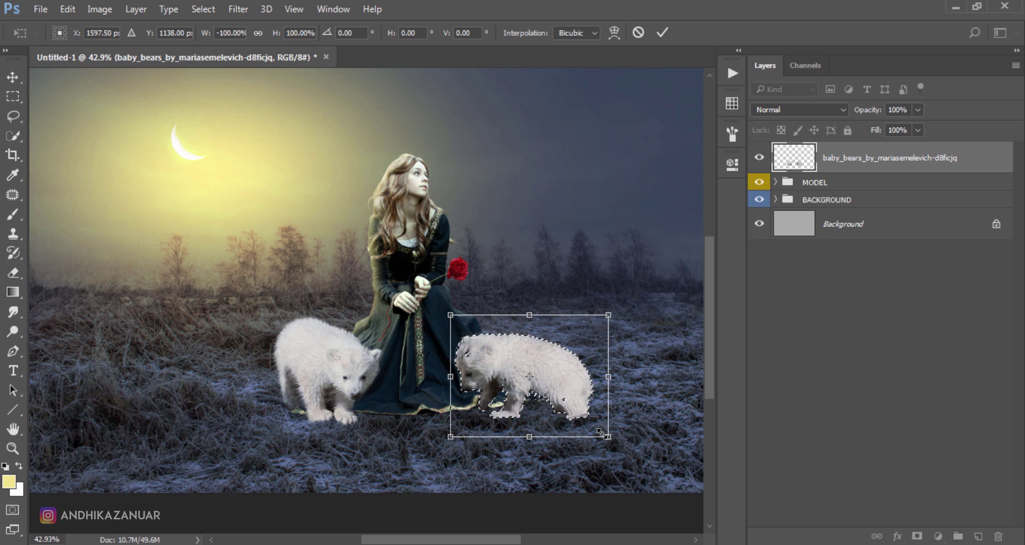
drag(608, 438, 600, 431)
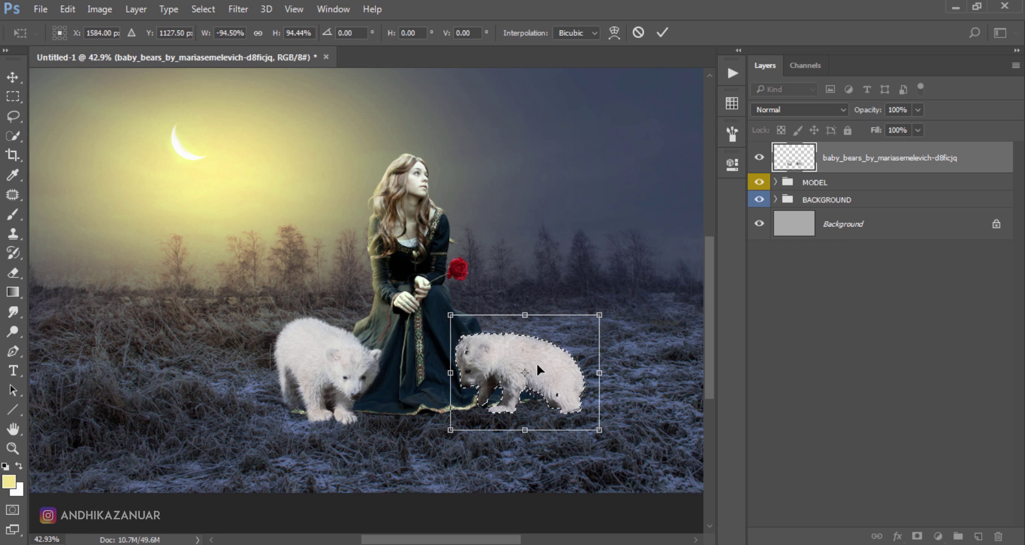
drag(536, 363, 539, 370)
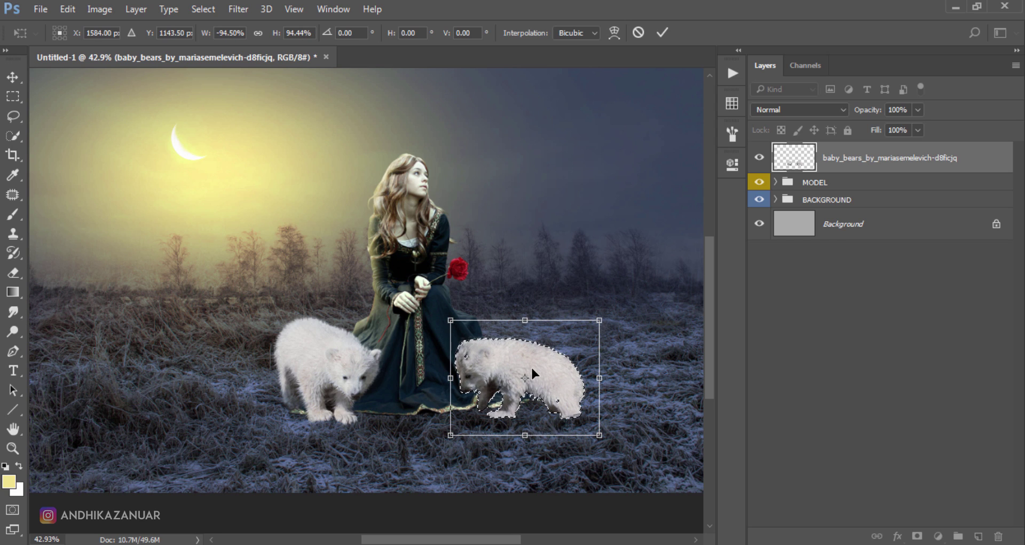
click(661, 32)
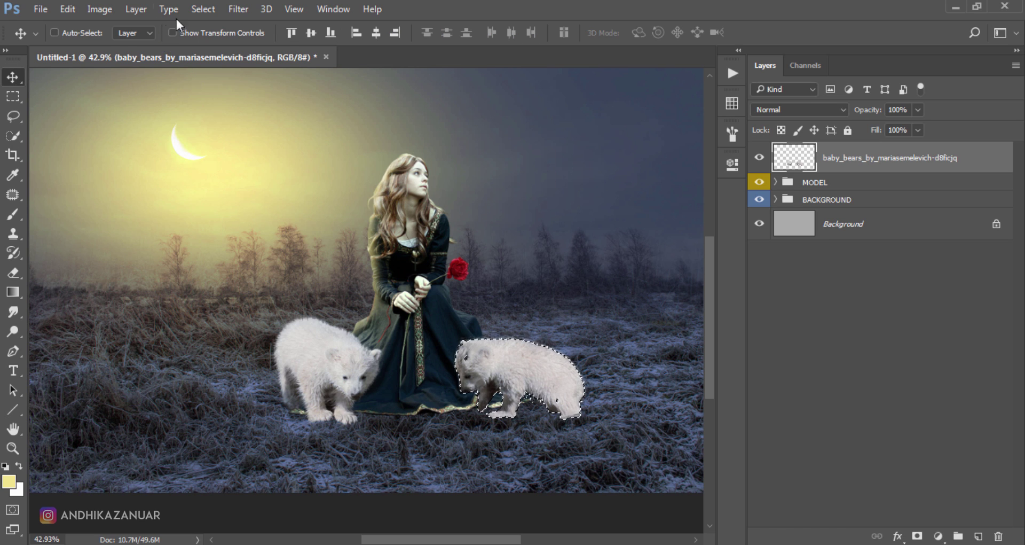
Step: Deselect the bear cub selection
click(203, 9)
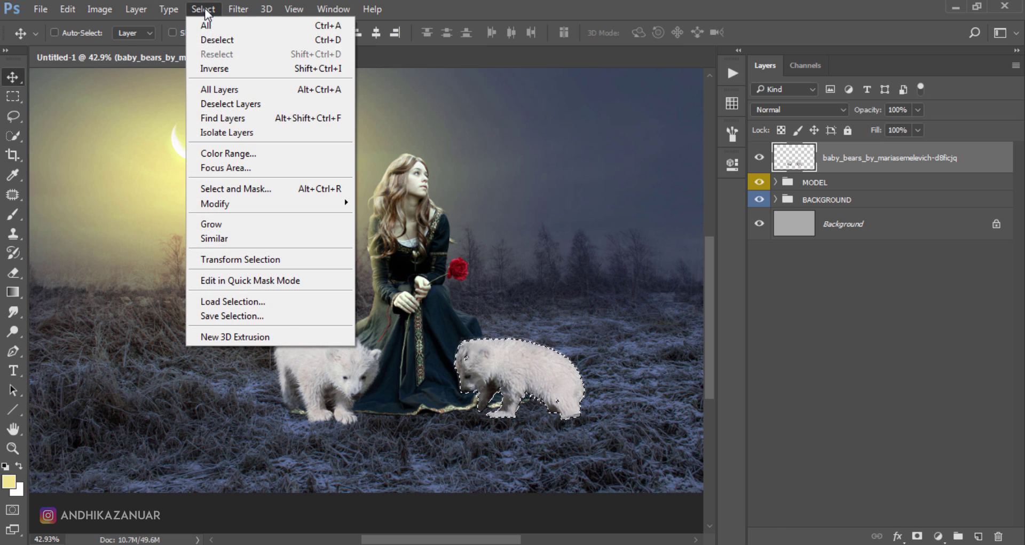
click(226, 40)
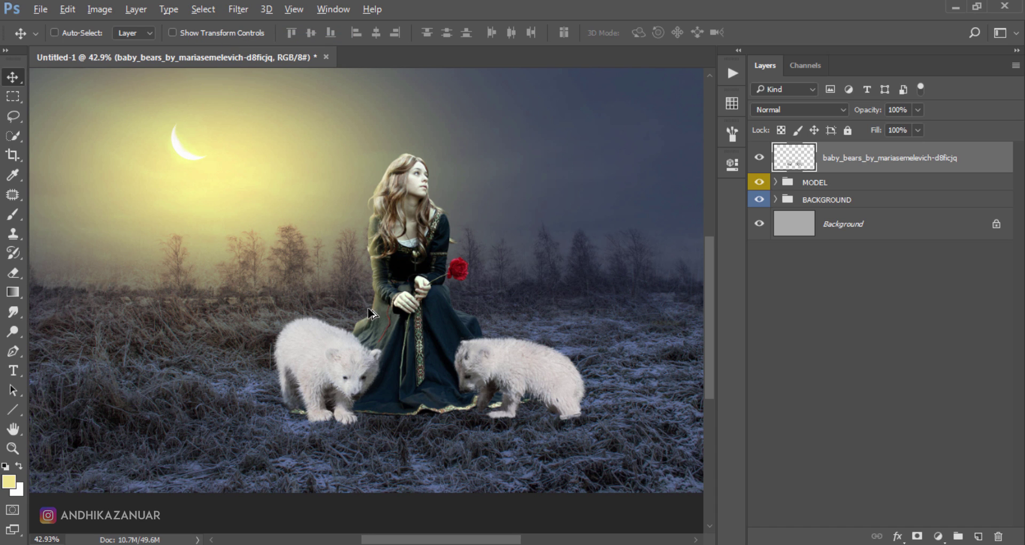
scroll(370, 310, down, 1)
scroll(368, 331, down, 1)
Step: Add a Brightness/Contrast layer clipped to the bears, lowering brightness to -101
key(alt)
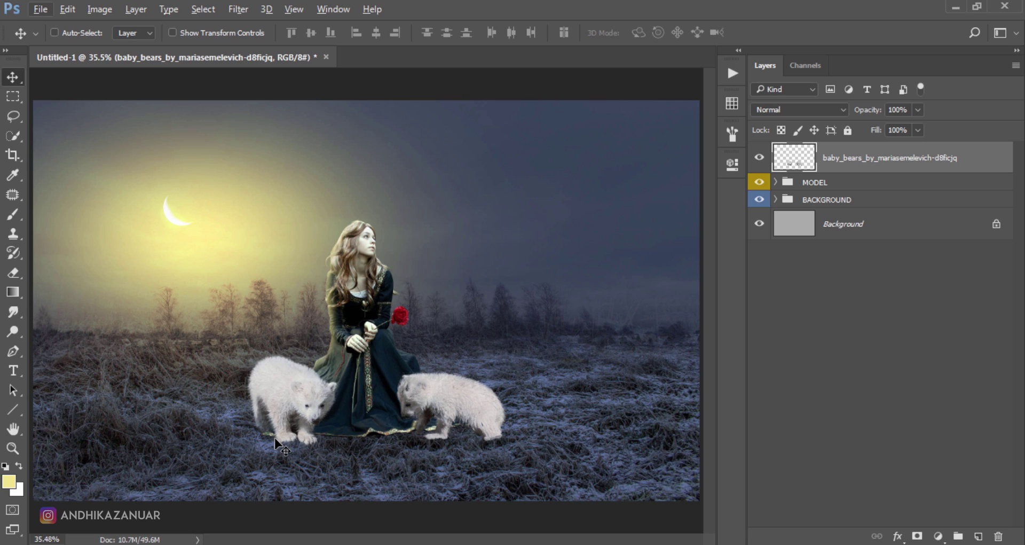
click(869, 171)
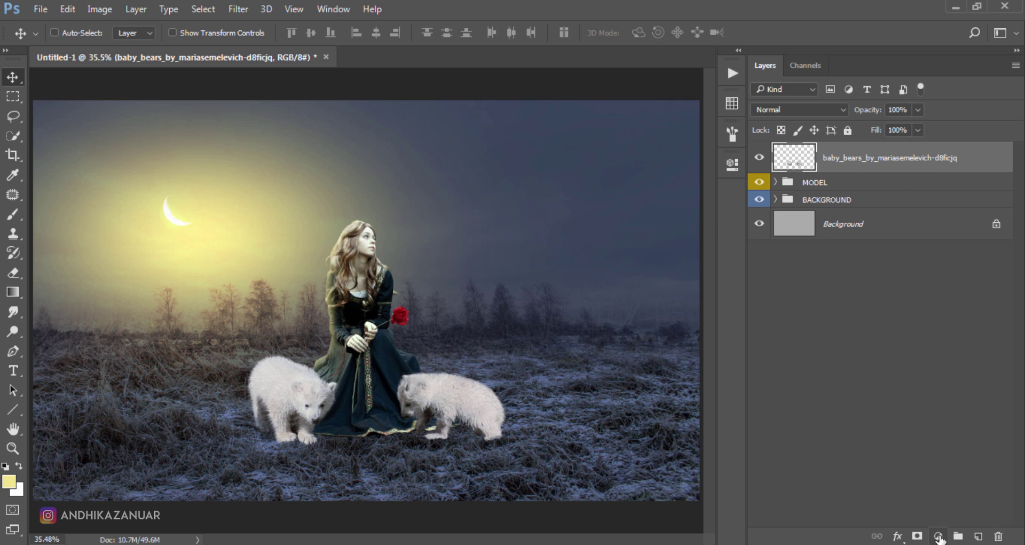
click(939, 536)
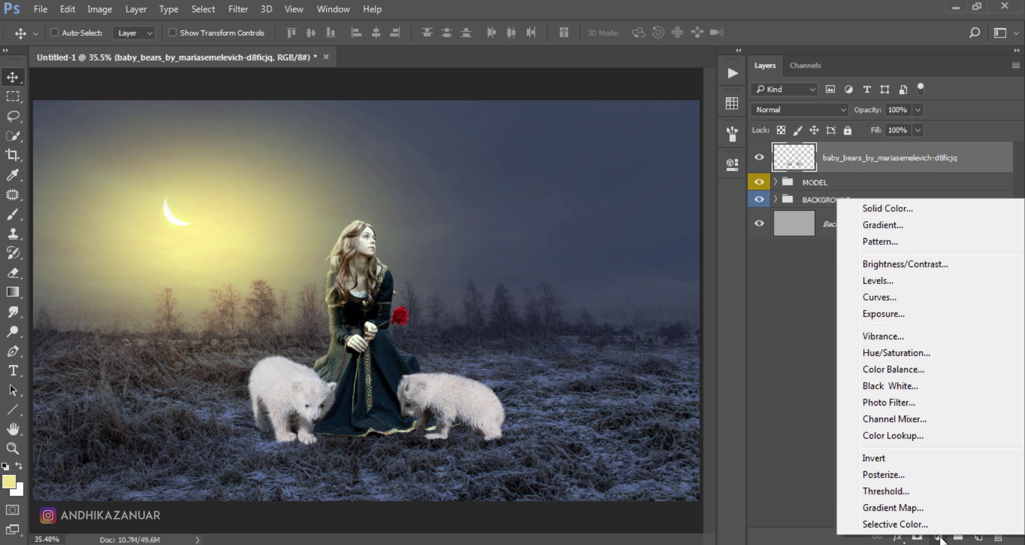
click(914, 264)
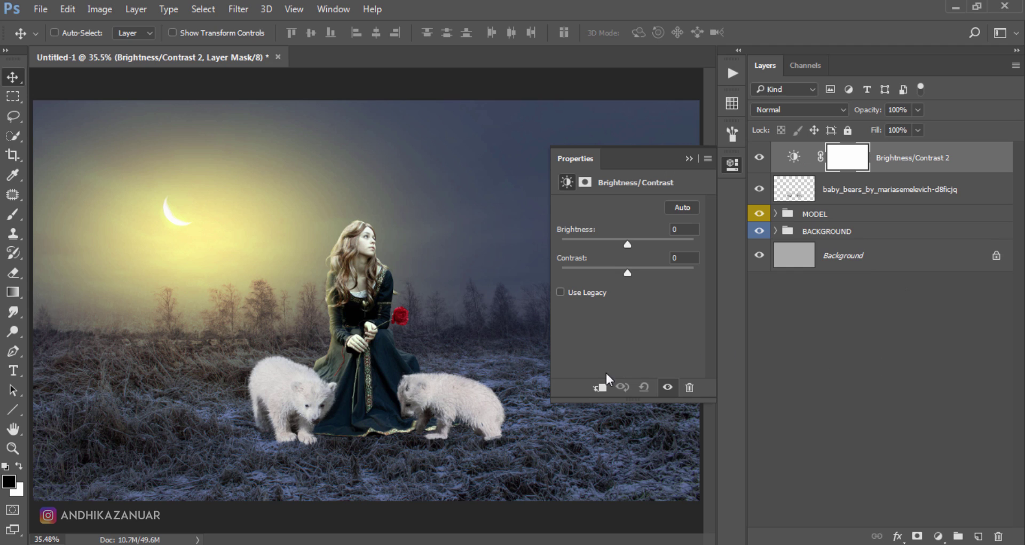
click(598, 386)
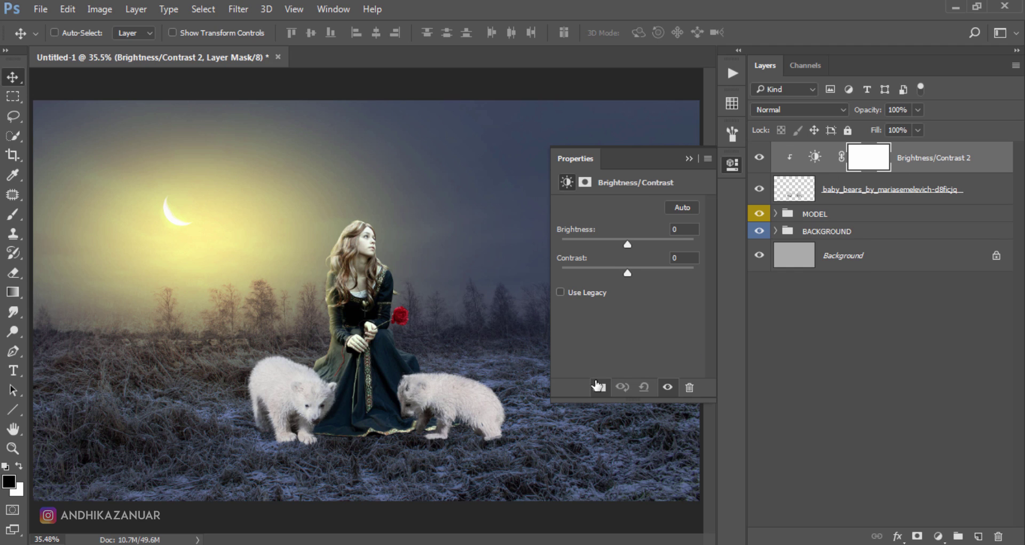
drag(628, 241, 584, 244)
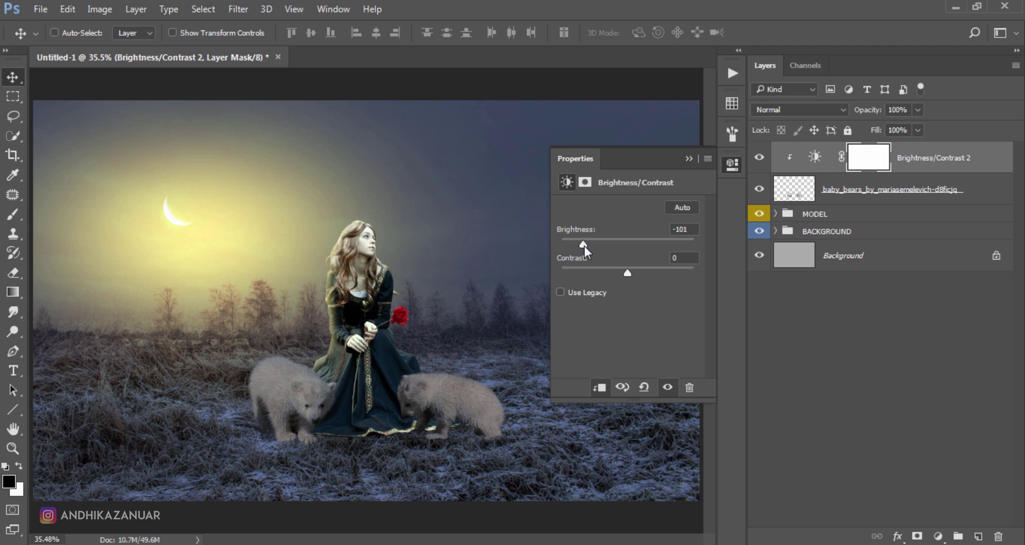
click(724, 164)
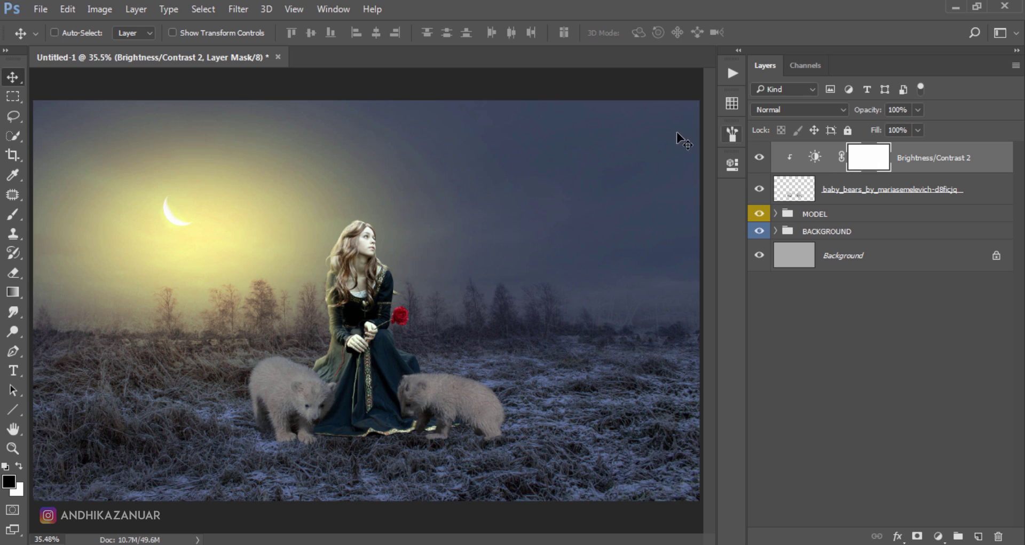
Step: Invert the Brightness/Contrast 2 mask to hide the darkening, and switch to a white brush
click(101, 9)
mouse_move(121, 47)
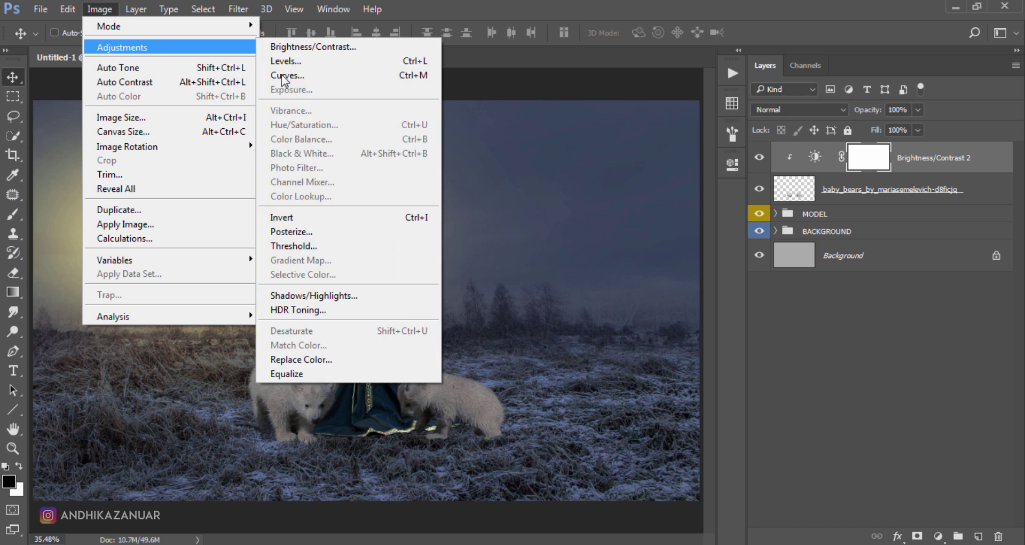
click(354, 219)
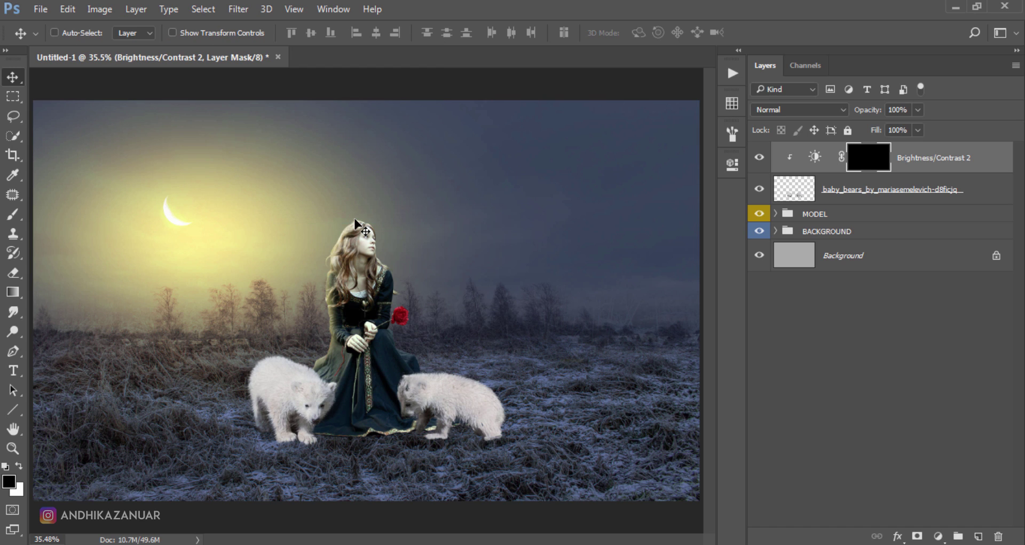
click(14, 216)
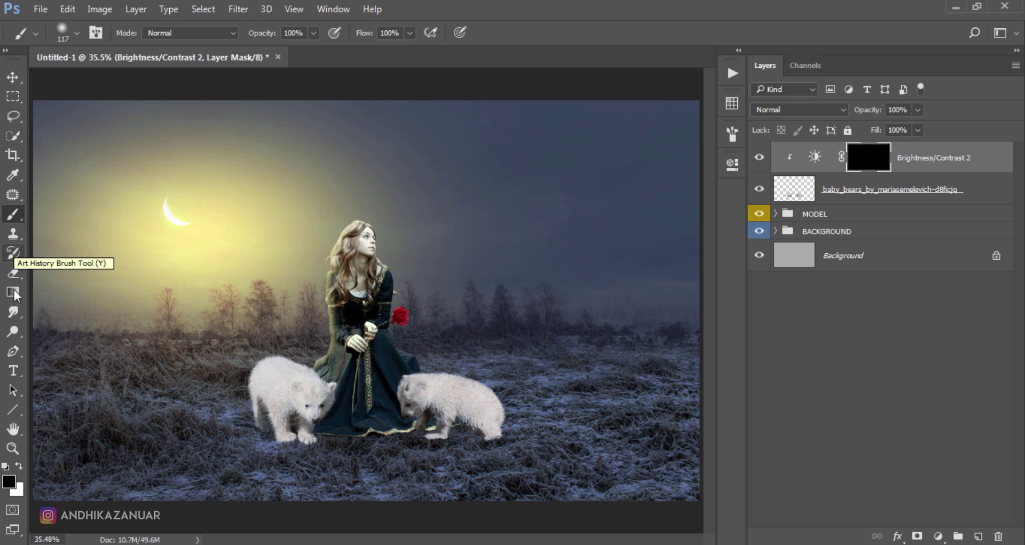
click(18, 466)
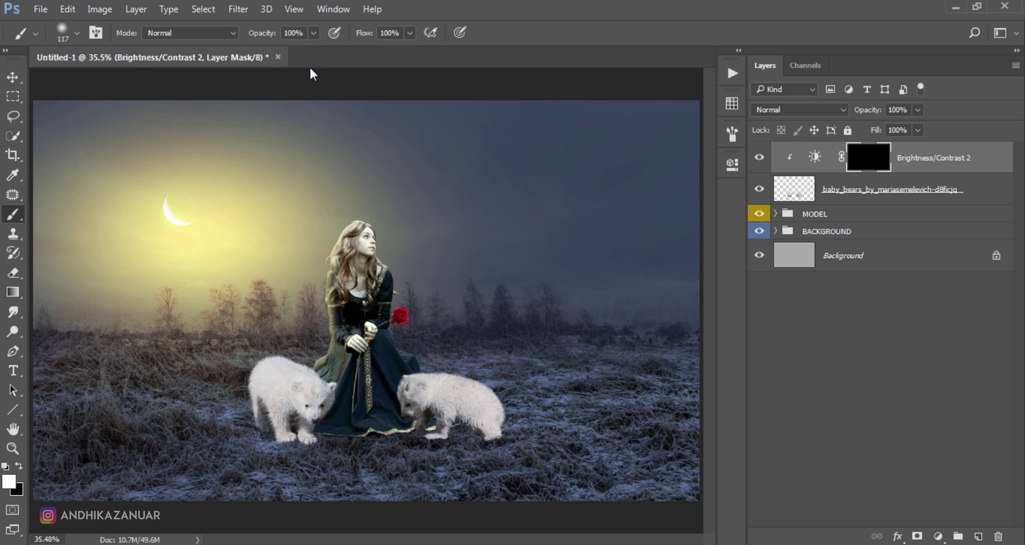
Step: At 11% brush opacity, paint soft shadows along the cubs' feet
click(314, 33)
click(250, 51)
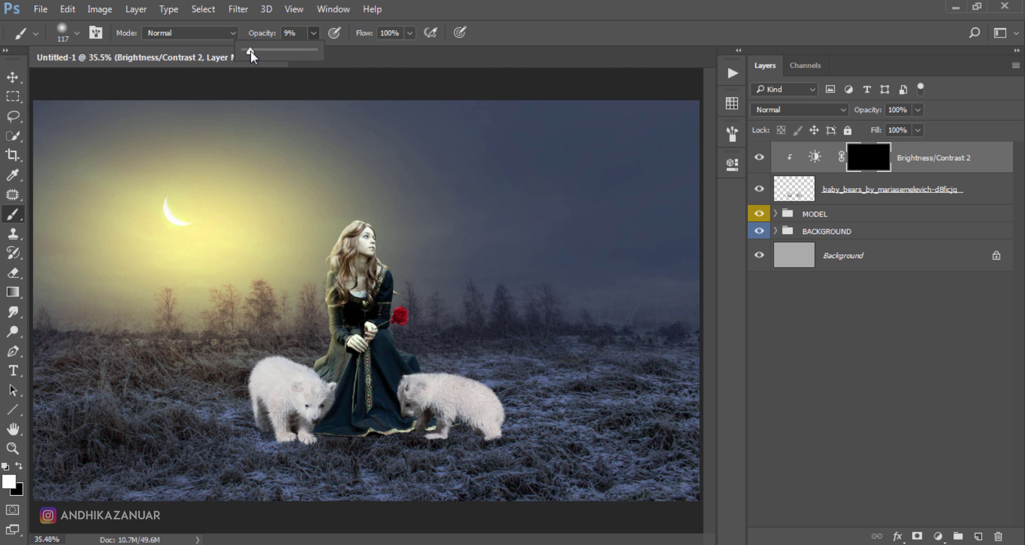
drag(251, 50, 252, 50)
click(535, 27)
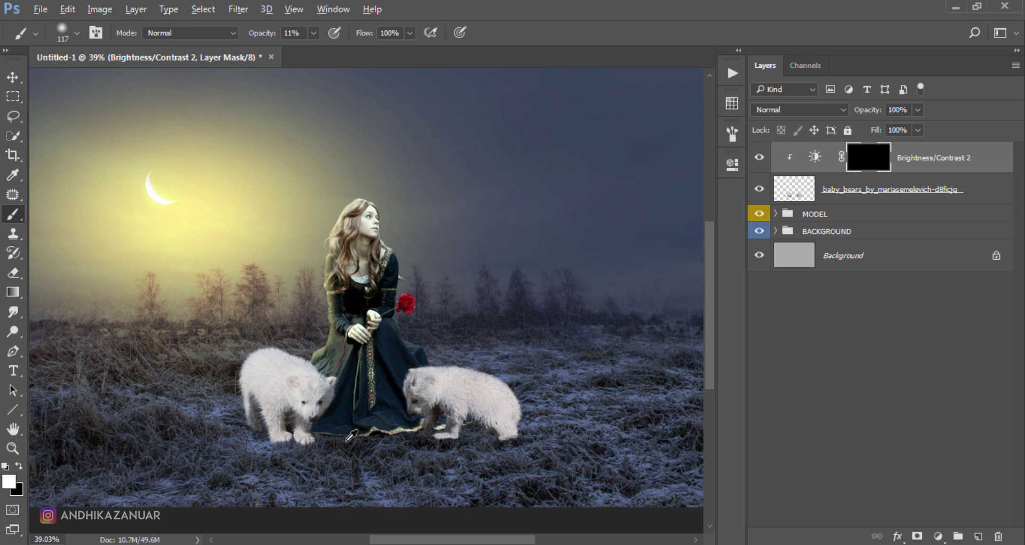
scroll(288, 435, up, 1)
scroll(308, 442, up, 1)
mouse_move(307, 442)
mouse_down()
mouse_move(351, 455)
mouse_move(233, 405)
mouse_move(295, 438)
mouse_move(220, 427)
mouse_move(364, 466)
mouse_move(323, 449)
mouse_move(248, 384)
mouse_move(237, 390)
mouse_move(267, 397)
mouse_move(244, 422)
mouse_move(339, 451)
mouse_move(380, 451)
mouse_move(247, 400)
mouse_move(324, 428)
mouse_move(311, 434)
mouse_move(465, 435)
mouse_move(451, 428)
mouse_move(519, 416)
mouse_move(549, 451)
mouse_move(523, 431)
mouse_move(545, 433)
mouse_move(435, 386)
mouse_move(522, 435)
mouse_move(421, 418)
mouse_move(417, 442)
mouse_move(510, 410)
mouse_up()
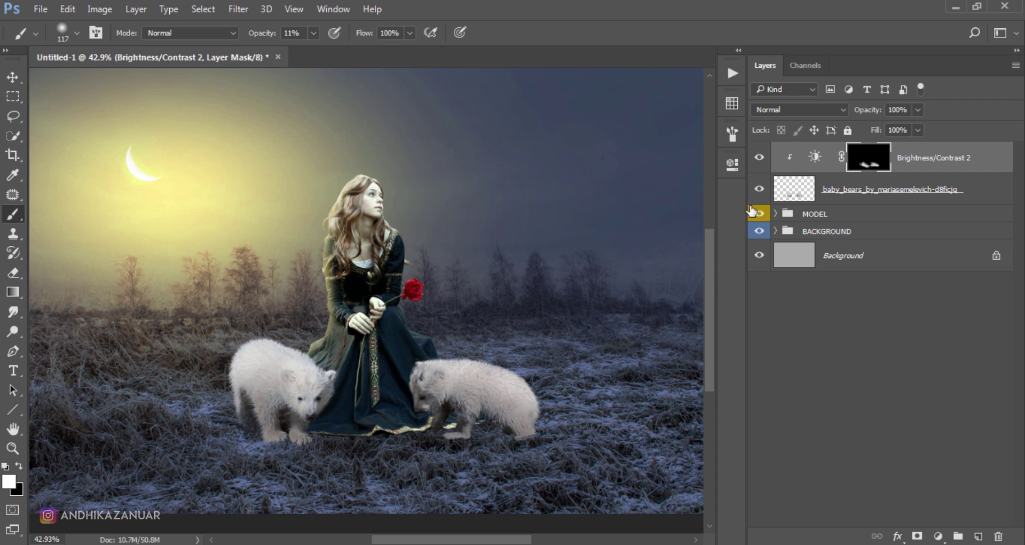
Step: Rename the darkening Brightness/Contrast layer to 'shadow'
click(759, 159)
click(759, 159)
double_click(935, 159)
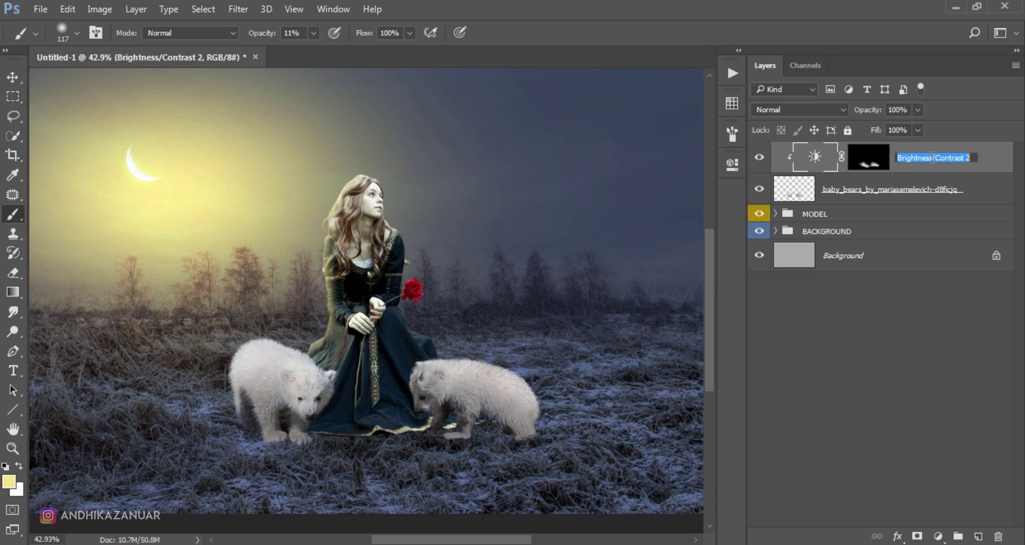
text(shadow)
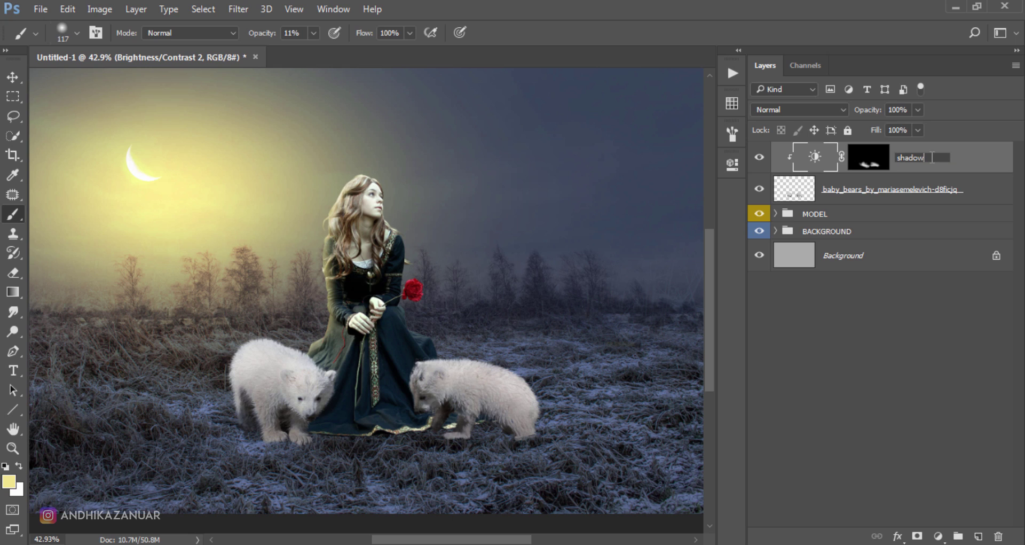
key(Return)
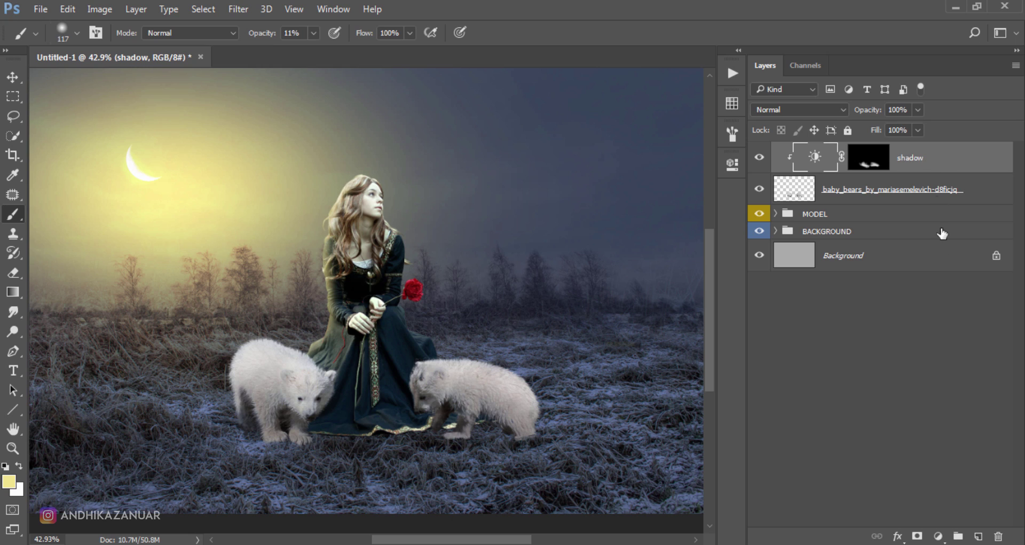
Step: Add a Brightness/Contrast layer clipped to the cubs with Brightness raised to 94
click(939, 535)
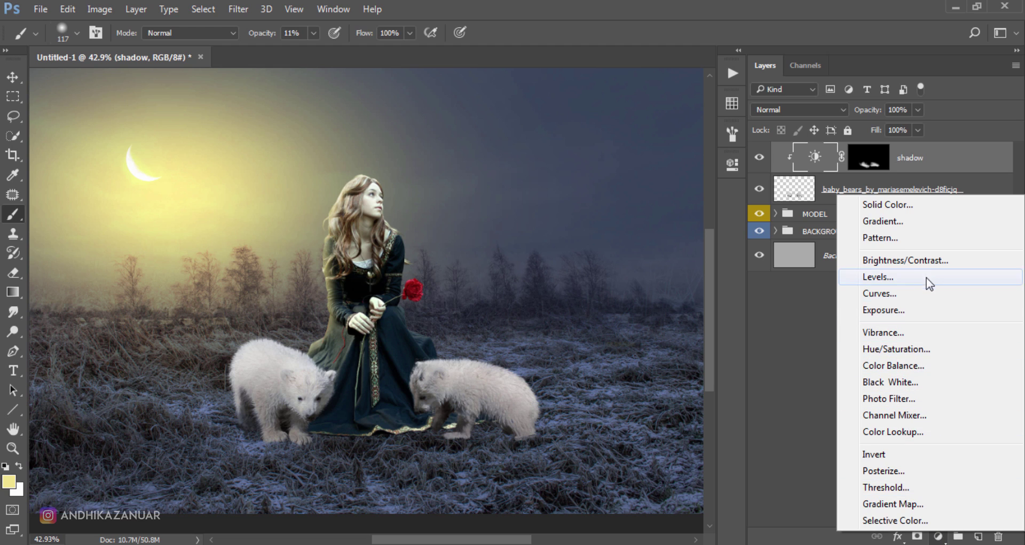
click(931, 263)
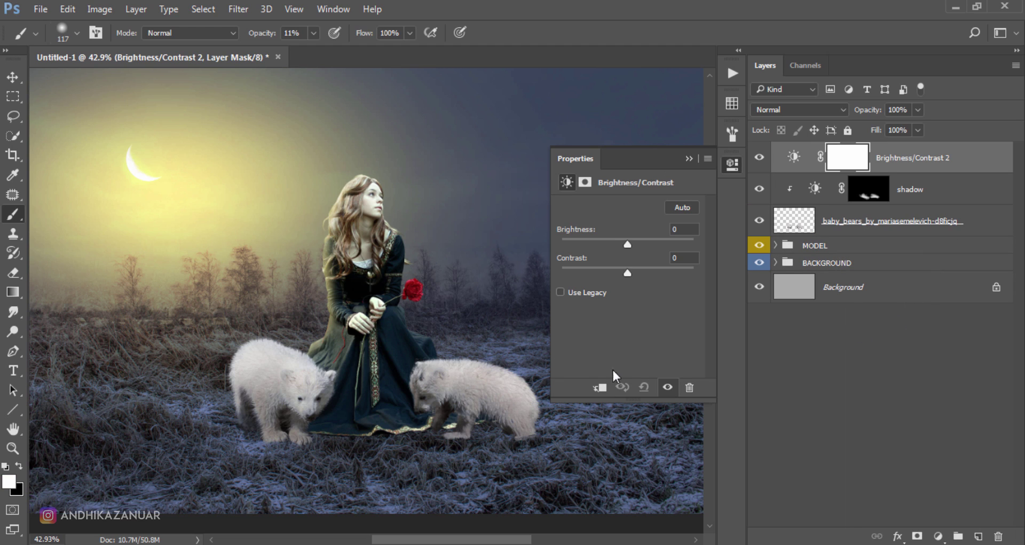
click(597, 387)
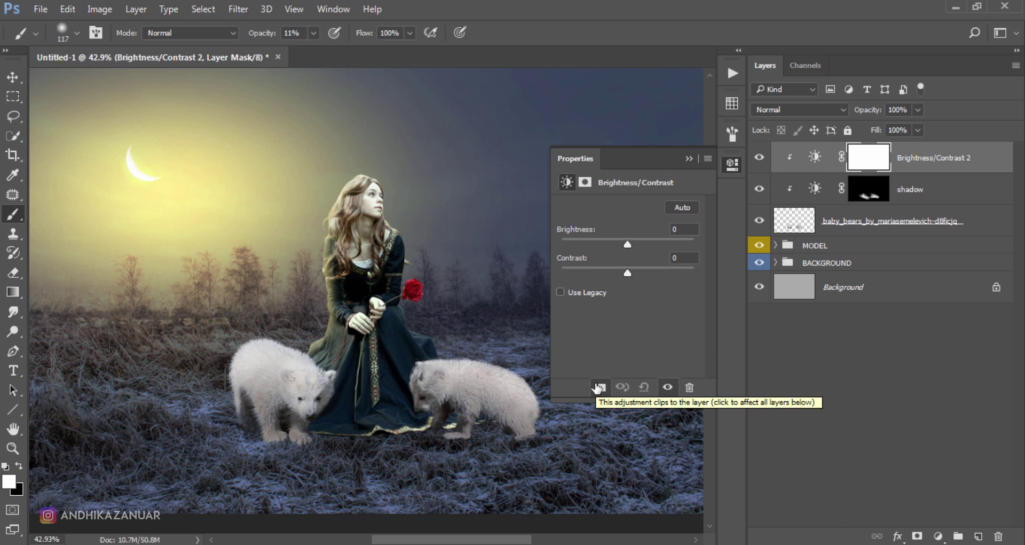
drag(628, 243, 674, 243)
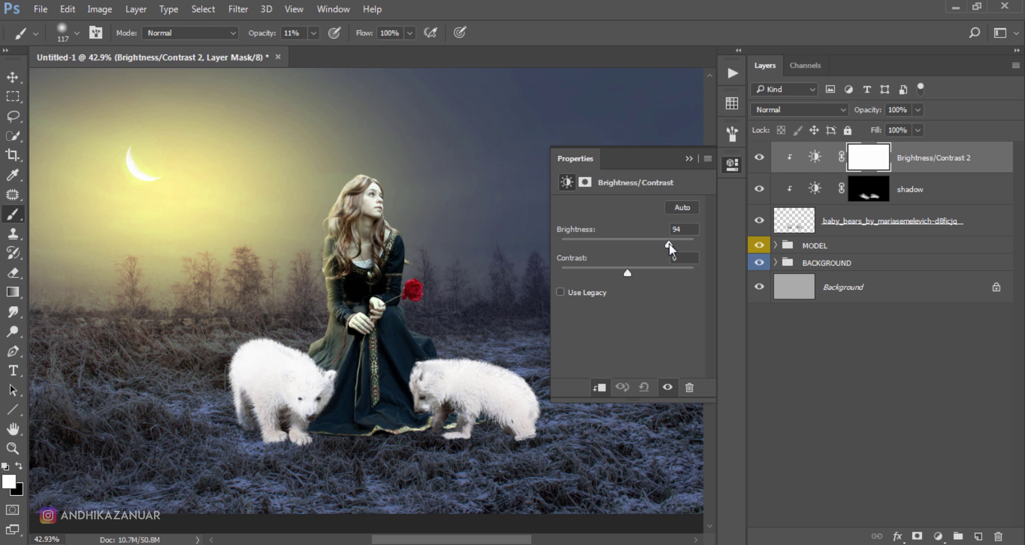
click(733, 164)
Step: Name the new adjustment layer 'highight'
click(923, 162)
double_click(924, 161)
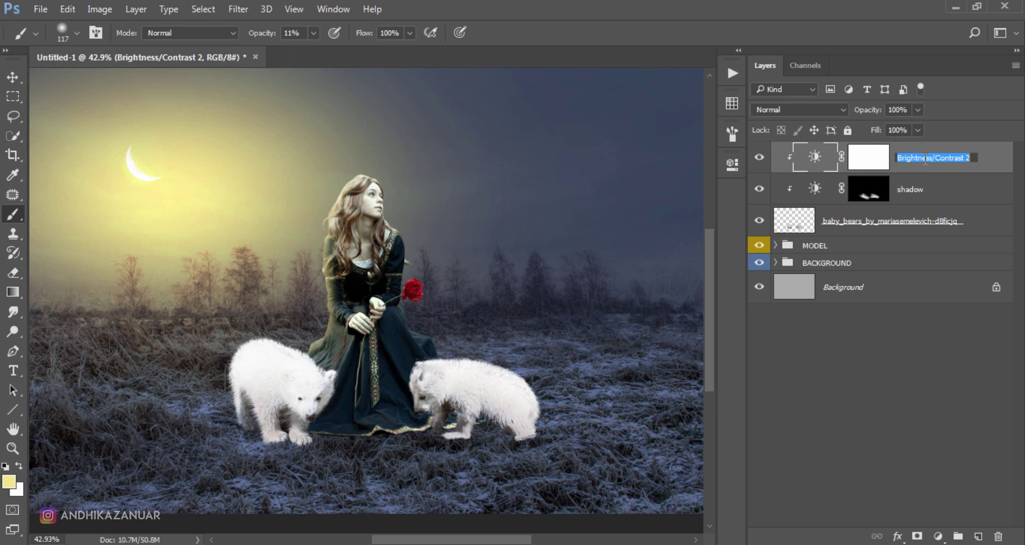
text(highight)
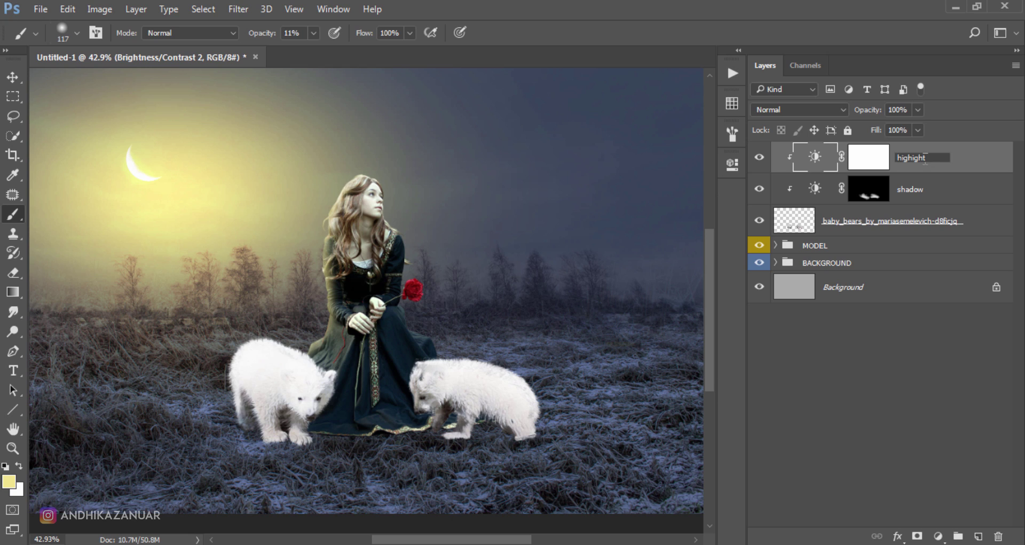
key(Return)
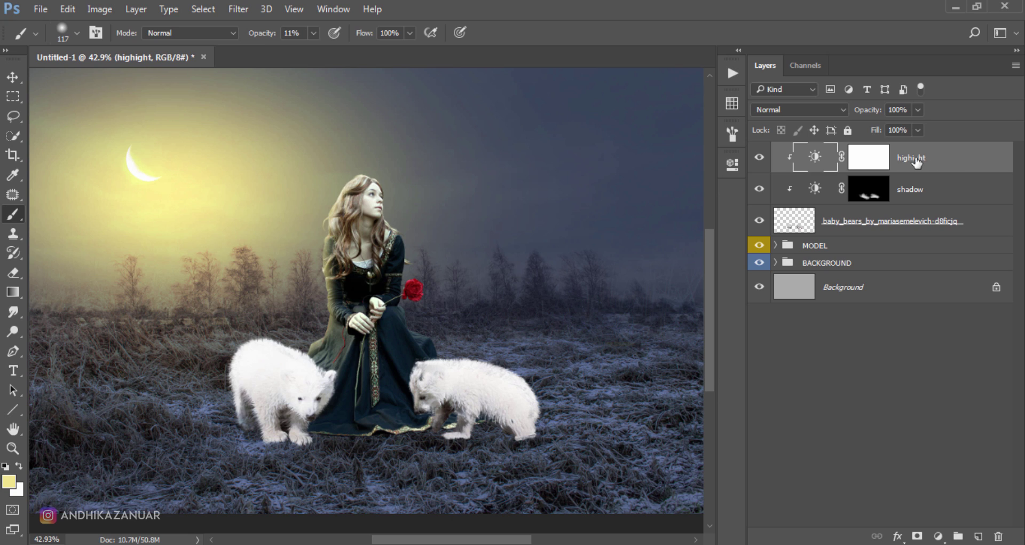
Step: Invert the highight layer's mask to hide the brightening
click(859, 163)
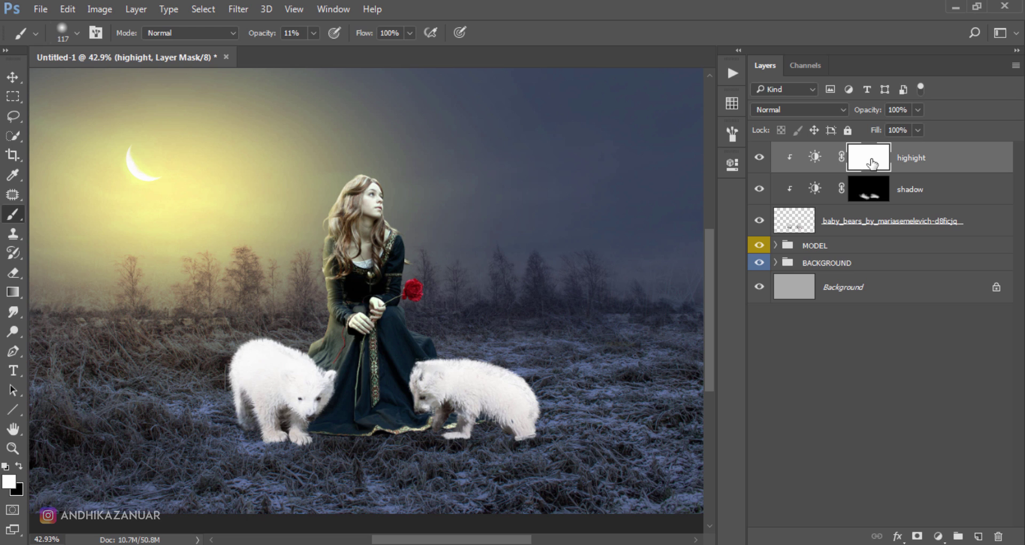
click(103, 8)
mouse_move(123, 47)
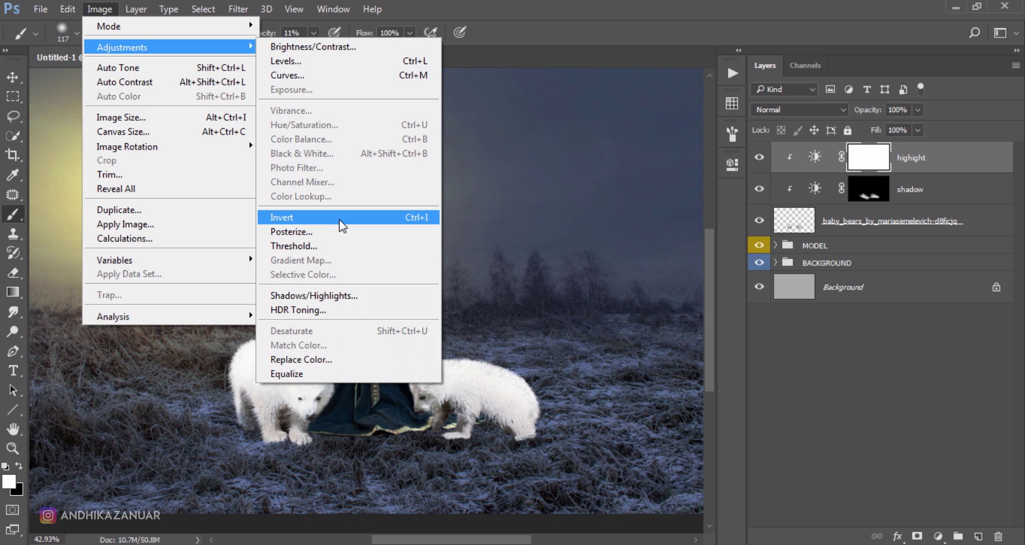
click(339, 219)
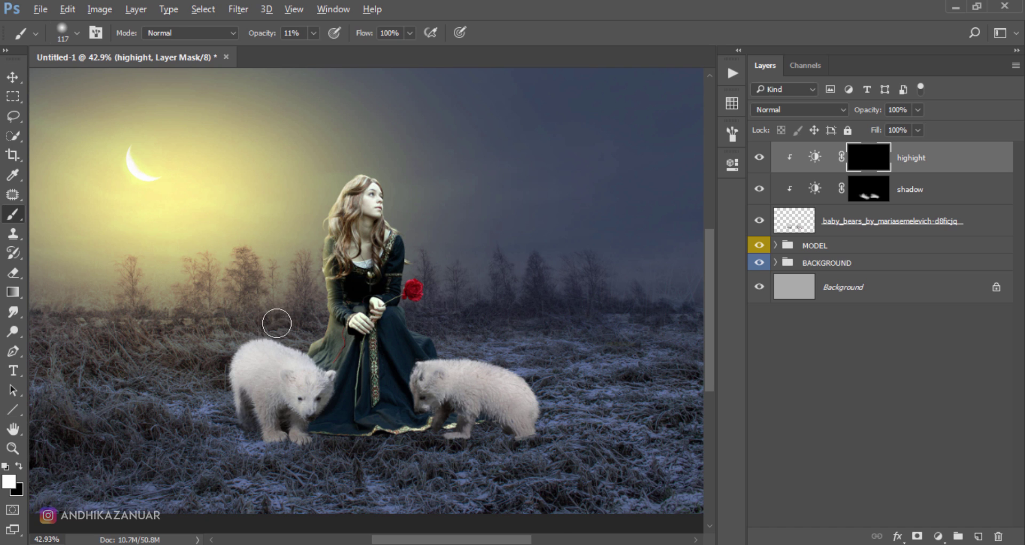
Step: Paint the highlight back onto the left and right cubs' backs
alt+scroll(269, 320, up, 3)
drag(214, 336, 345, 363)
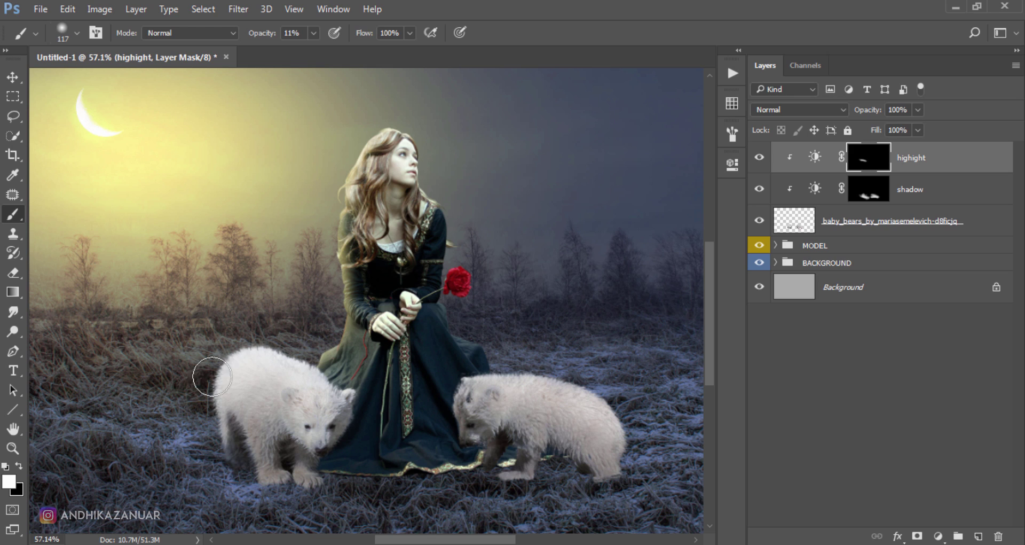
mouse_move(208, 377)
mouse_down()
mouse_move(200, 353)
mouse_move(216, 459)
mouse_up()
mouse_move(219, 361)
mouse_down()
mouse_move(213, 347)
mouse_move(339, 379)
mouse_move(268, 347)
mouse_move(348, 384)
mouse_move(238, 334)
mouse_move(201, 439)
mouse_move(220, 476)
mouse_move(309, 384)
mouse_move(255, 446)
mouse_move(213, 330)
mouse_move(208, 409)
mouse_move(282, 332)
mouse_up()
mouse_move(492, 389)
mouse_down()
mouse_move(617, 402)
mouse_move(630, 425)
mouse_move(573, 363)
mouse_move(632, 445)
mouse_move(590, 377)
mouse_move(494, 361)
mouse_move(480, 363)
mouse_move(474, 393)
mouse_move(513, 382)
mouse_move(606, 393)
mouse_up()
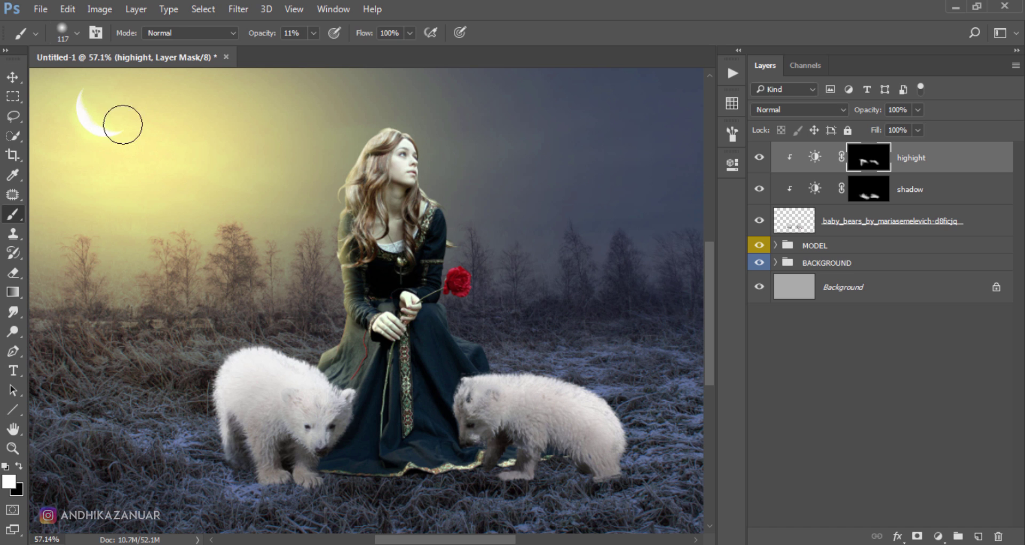
click(13, 76)
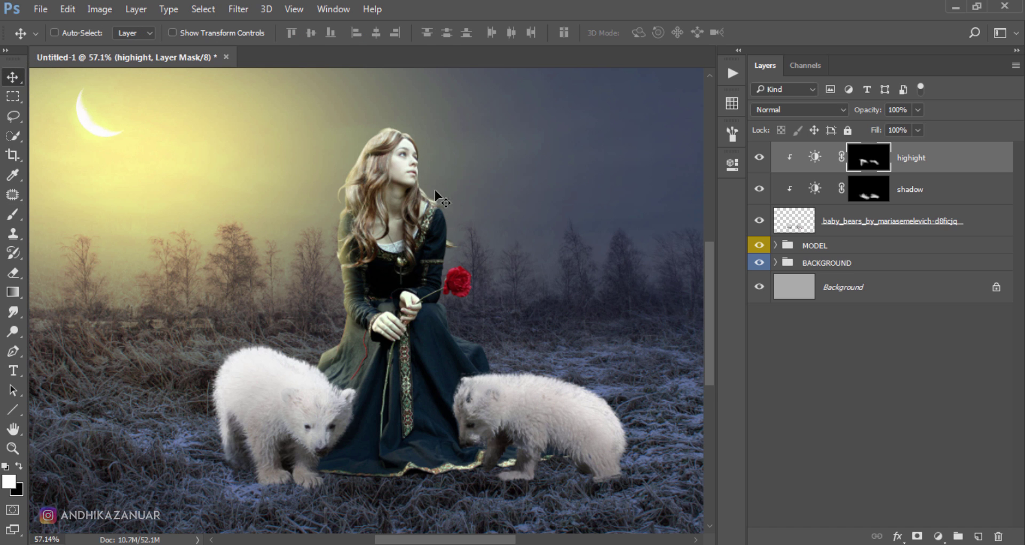
Step: Add a Color Balance 1 layer clipped to the bear cubs, with Tone set to Highlights
scroll(435, 190, down, 3)
scroll(470, 196, down, 1)
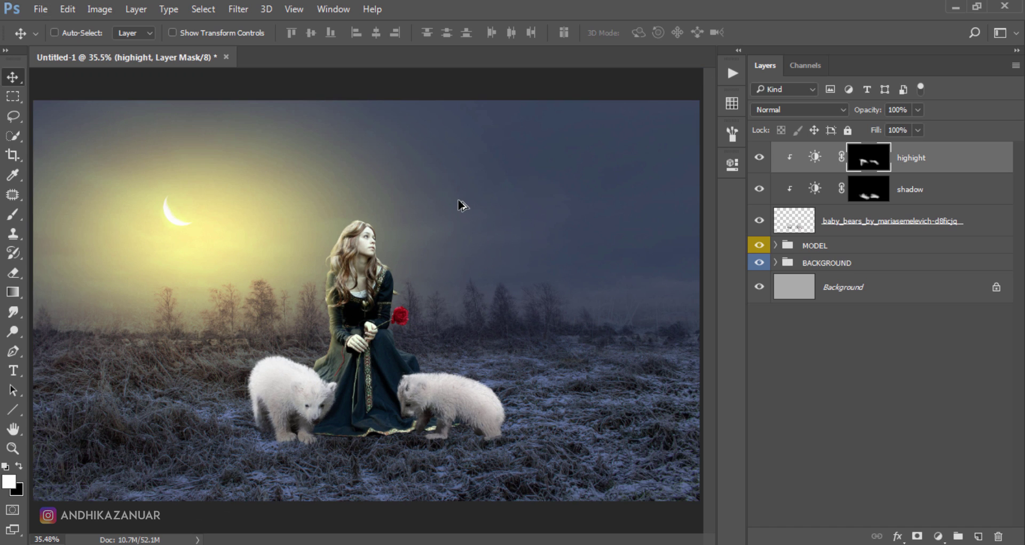
click(760, 159)
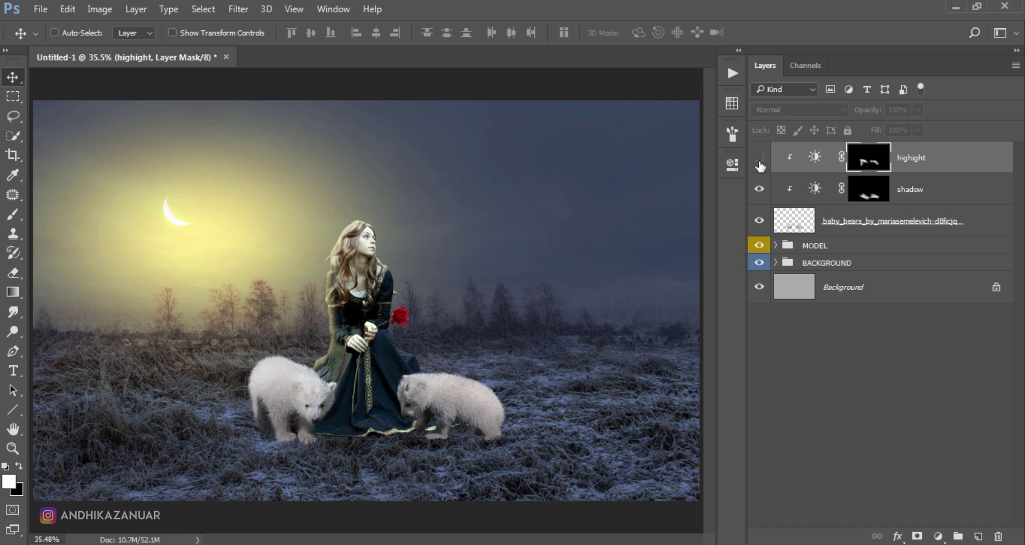
click(760, 159)
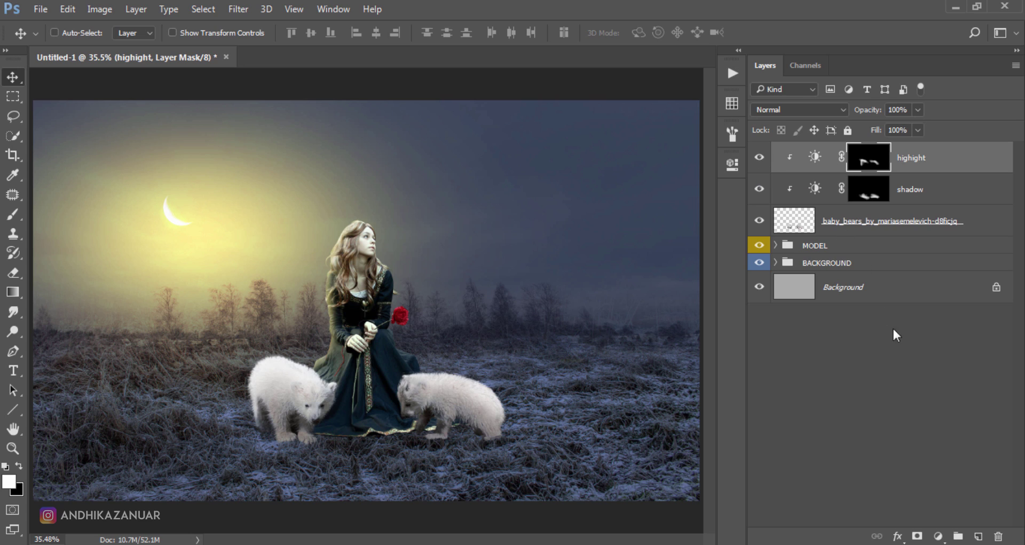
click(938, 536)
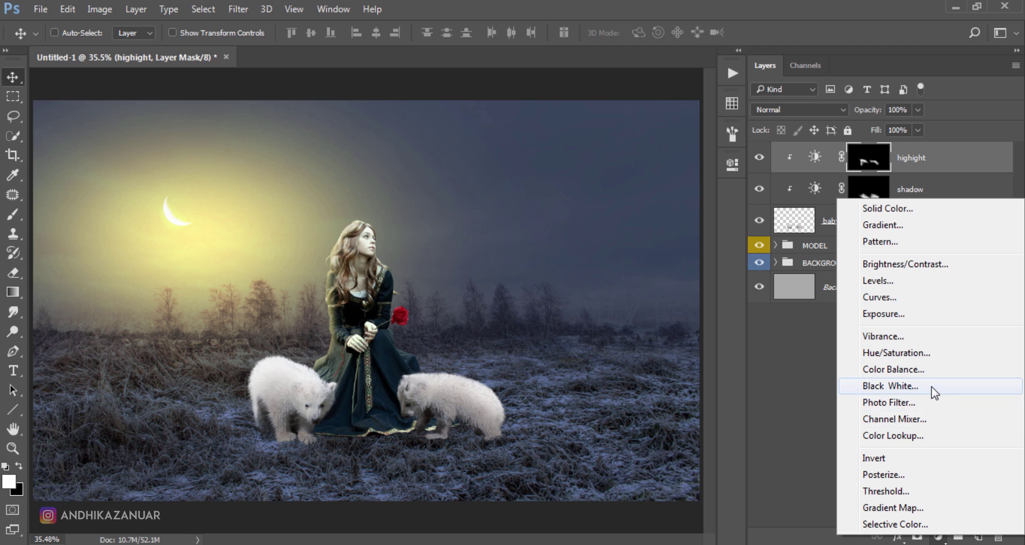
click(928, 373)
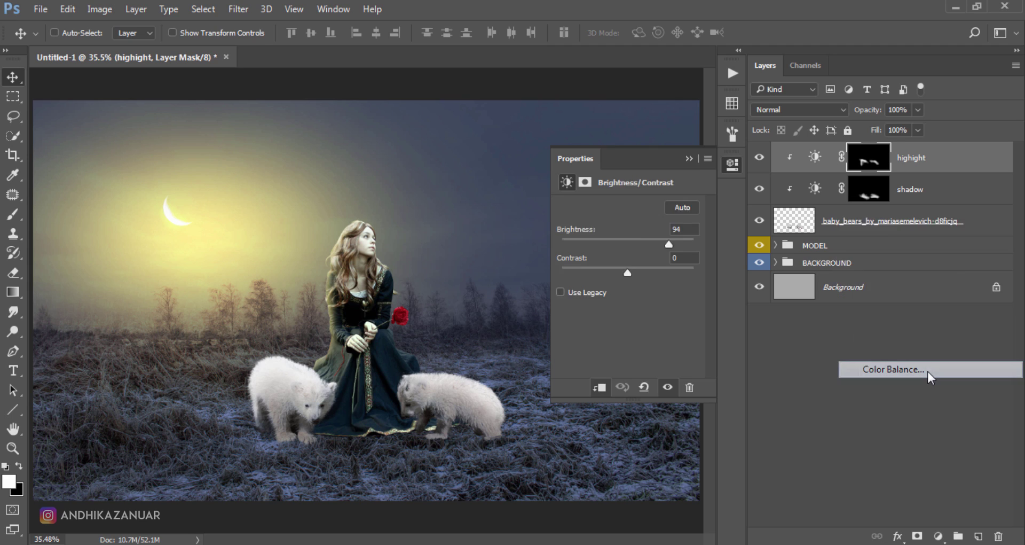
click(600, 388)
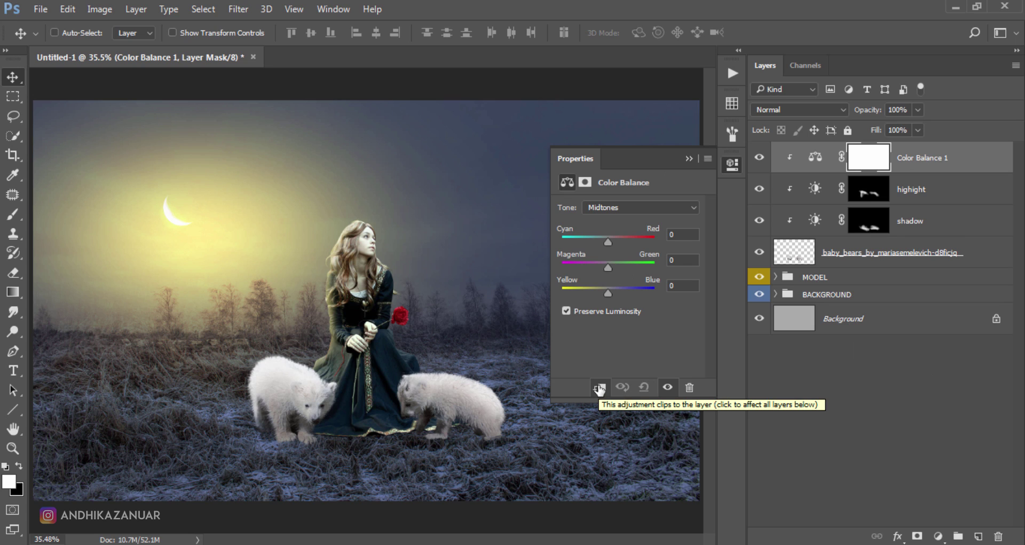
click(639, 207)
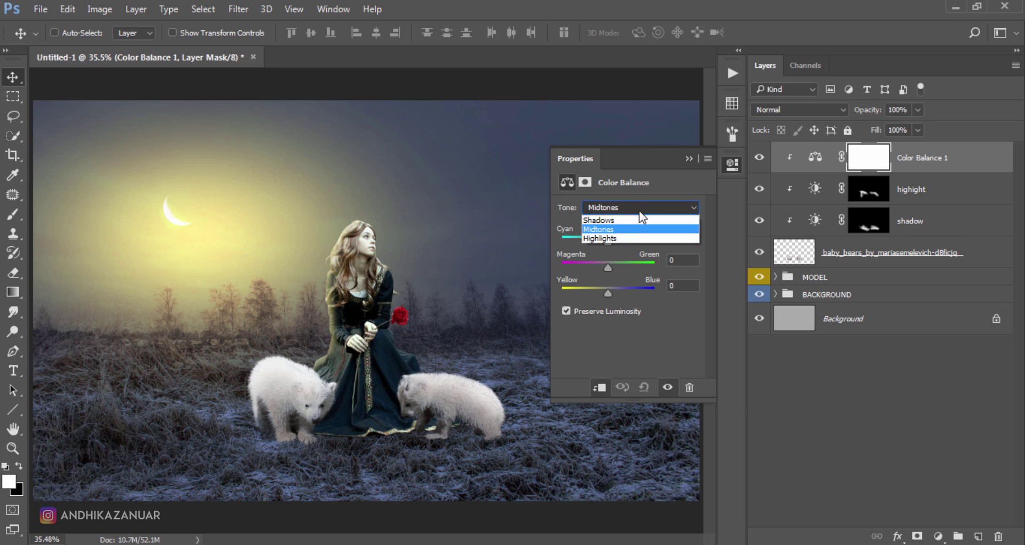
click(639, 237)
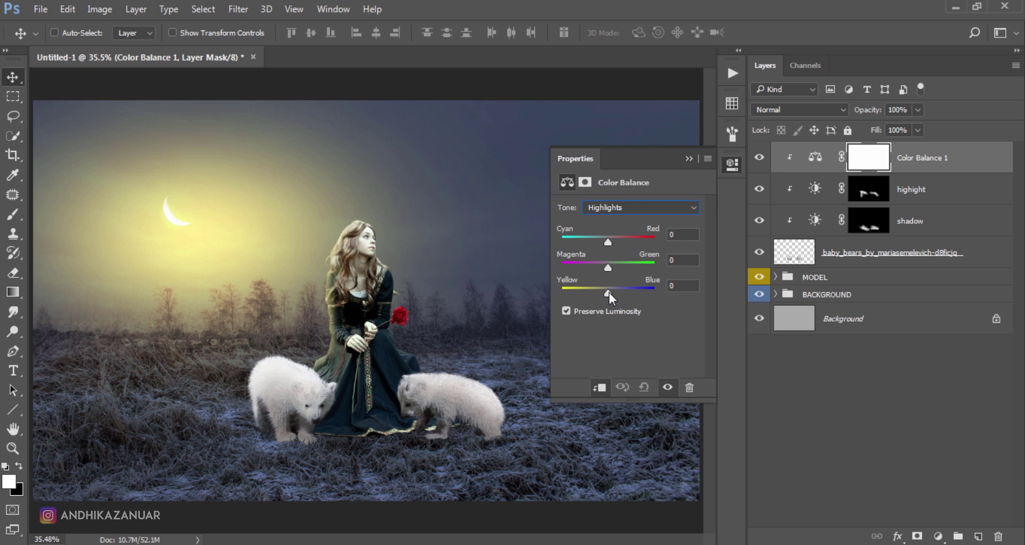
Step: Set the highlights Yellow–Blue slider to about -35 for a warmer tint
drag(608, 293, 592, 294)
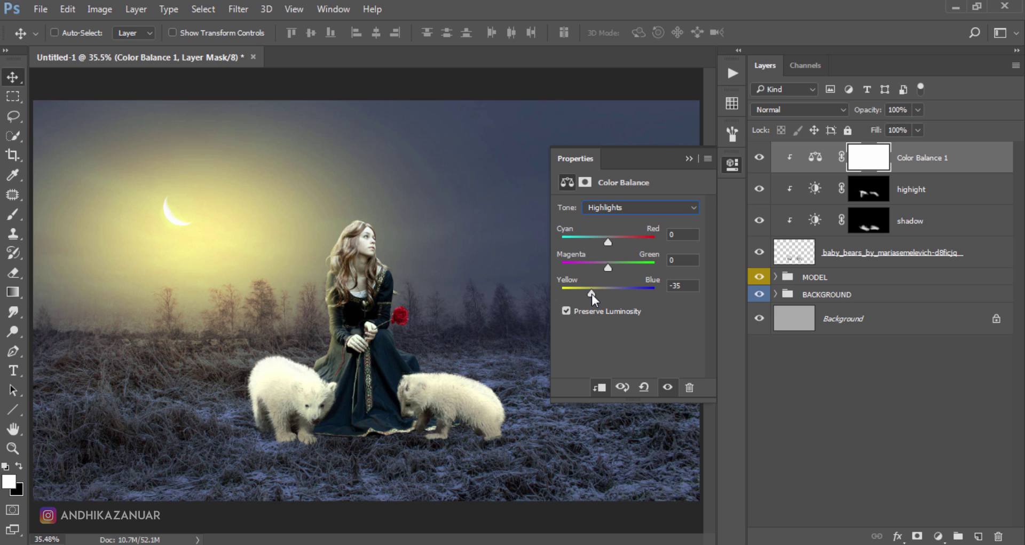
click(734, 164)
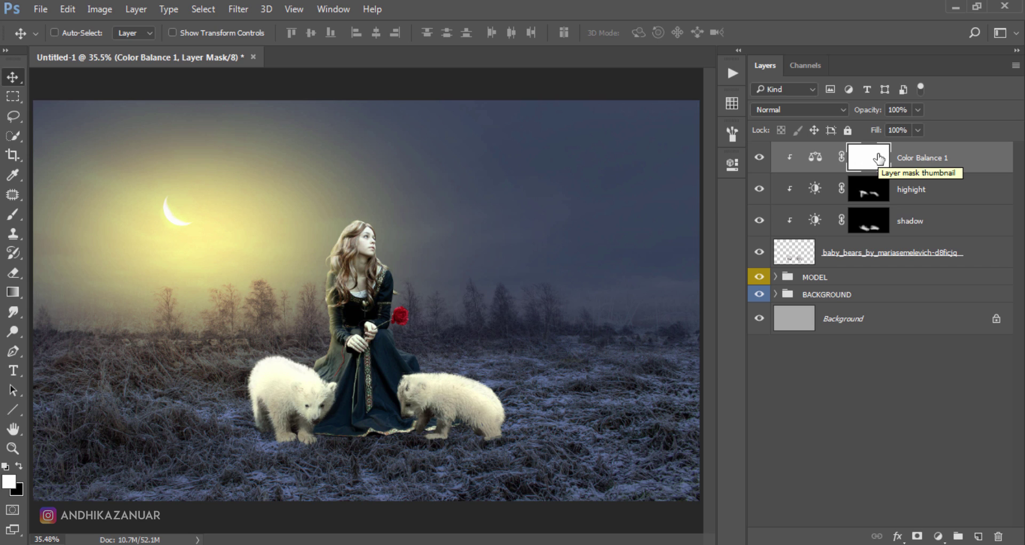
Step: Invert the Color Balance 1 mask to hide the warming, and pick the Brush tool
click(100, 9)
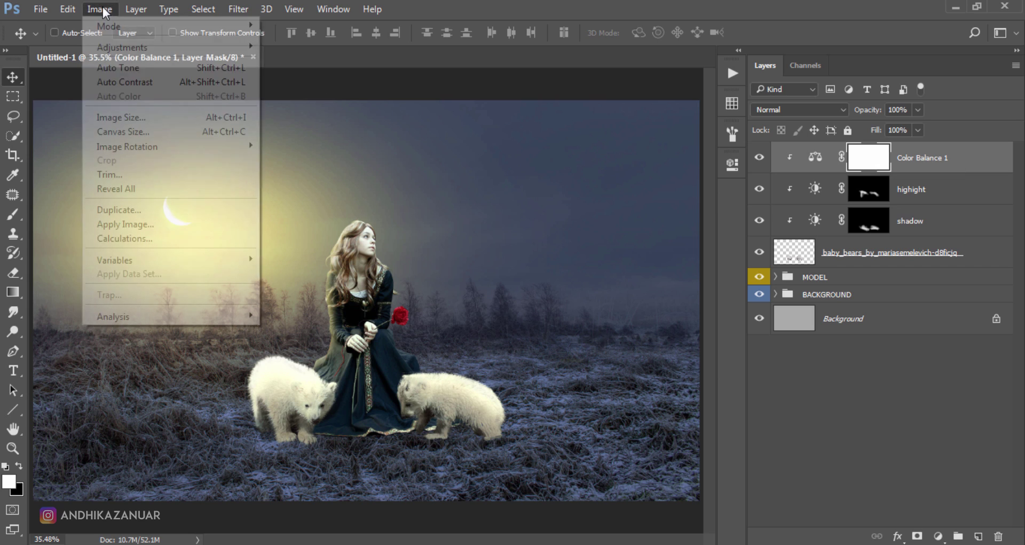
mouse_move(122, 47)
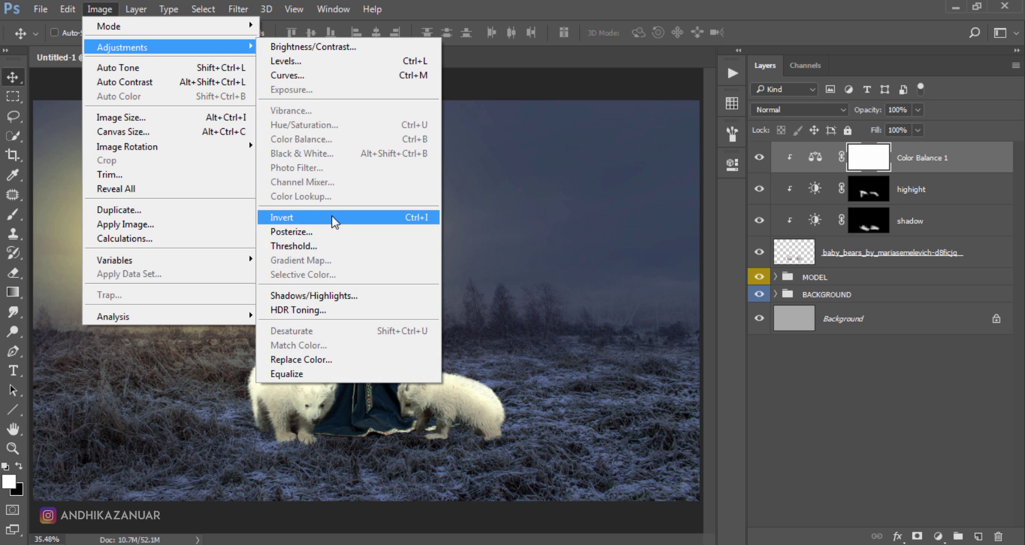
click(332, 216)
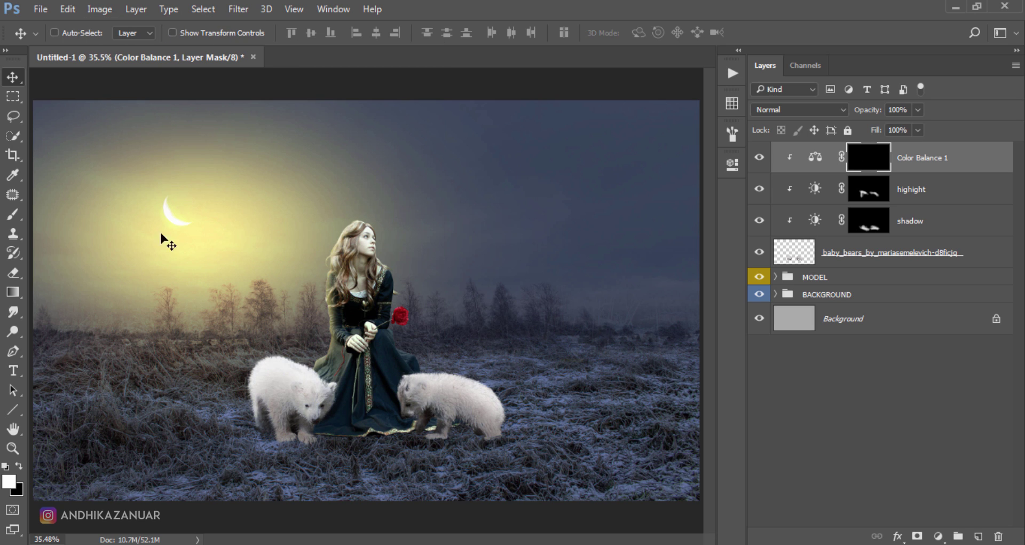
click(12, 215)
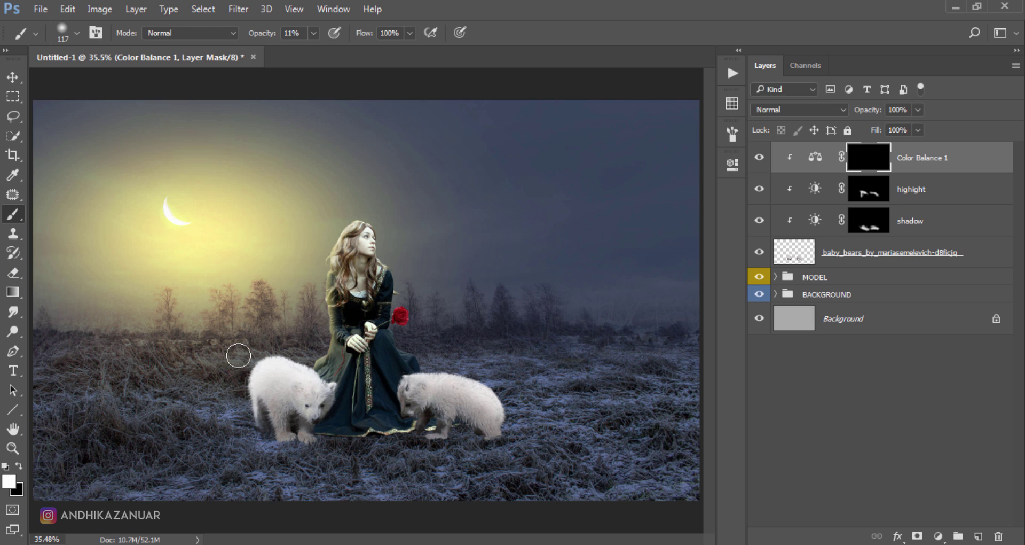
Step: Paint the warm tone back onto the cubs' backs
mouse_move(224, 355)
mouse_down()
mouse_move(328, 372)
mouse_move(305, 358)
mouse_up()
scroll(330, 371, up, 1)
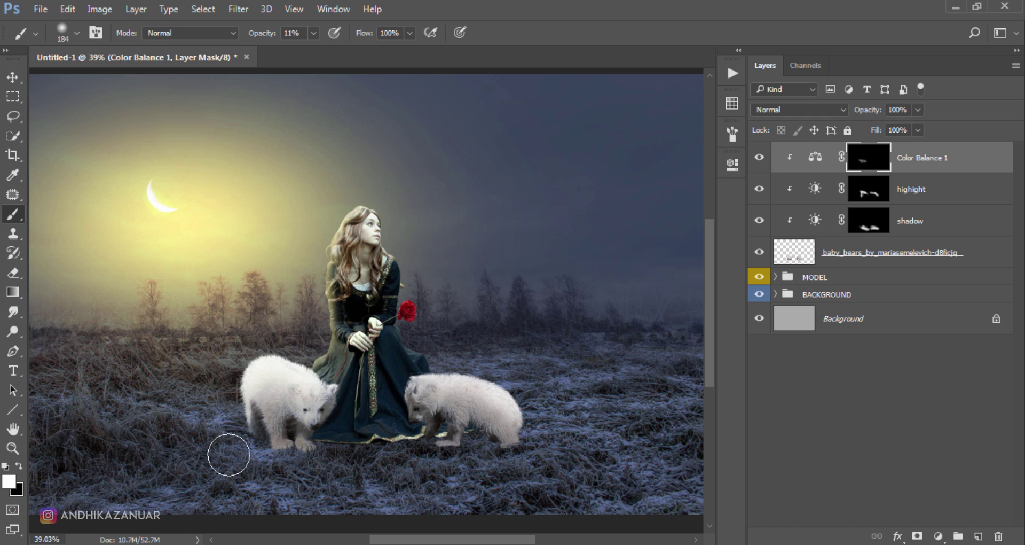
mouse_move(251, 390)
mouse_down()
mouse_move(267, 358)
mouse_move(253, 348)
mouse_move(524, 411)
mouse_move(284, 373)
mouse_move(237, 412)
mouse_move(438, 368)
mouse_up()
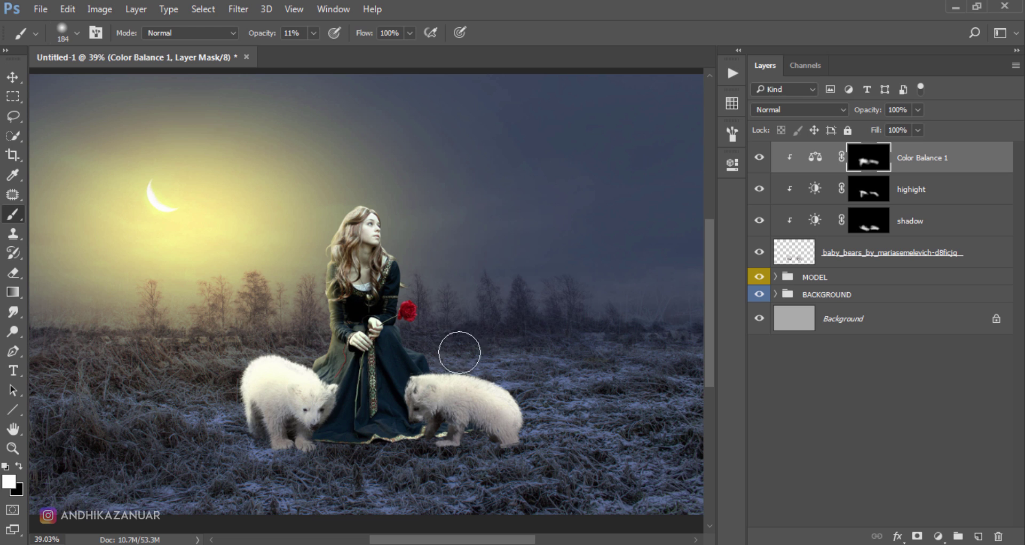
click(759, 159)
click(759, 160)
click(13, 77)
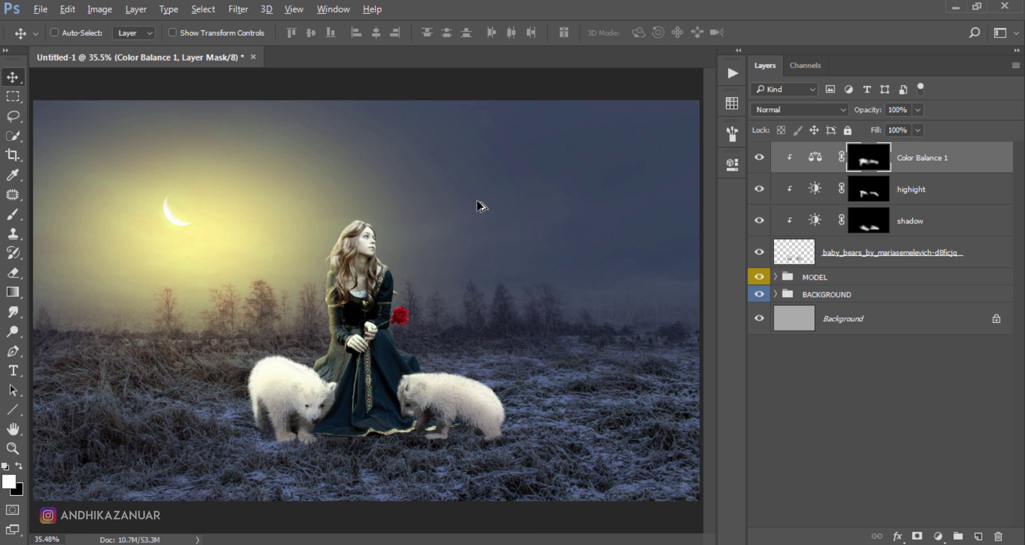
scroll(479, 206, down, 1)
Step: Group Color Balance 1 through baby_bears into a red-labelled group named ANIMAL
shift+click(984, 256)
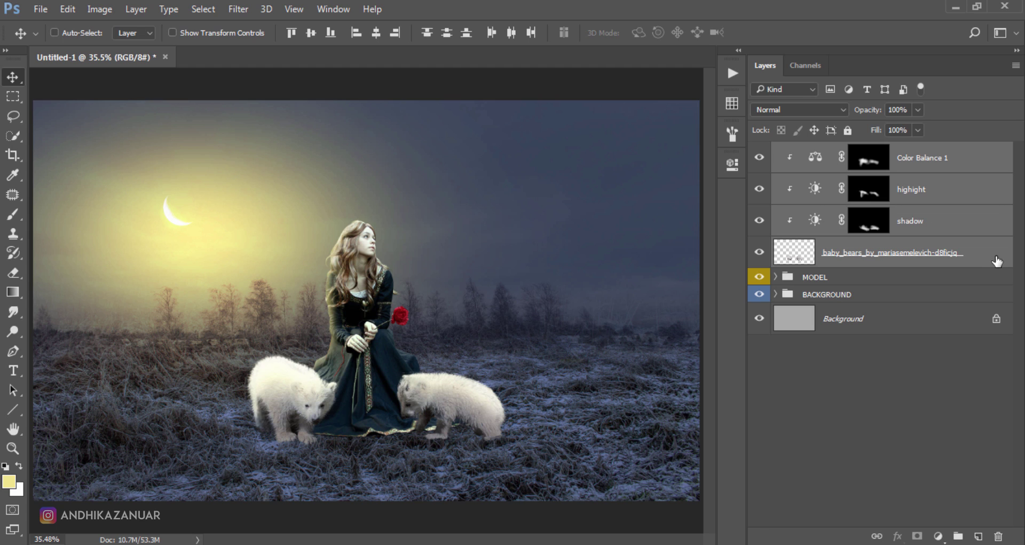
right_click(996, 261)
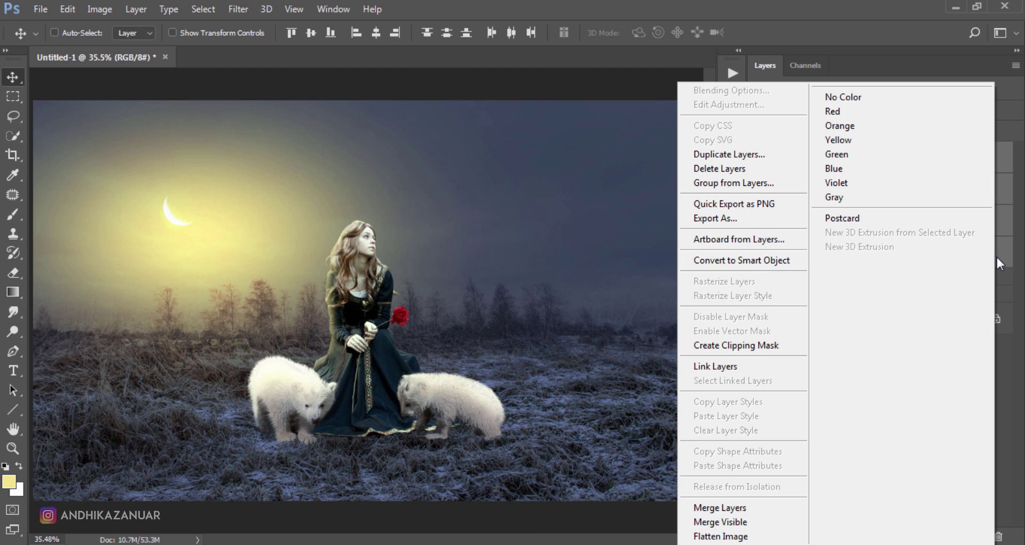
click(730, 184)
text(ANIMAL)
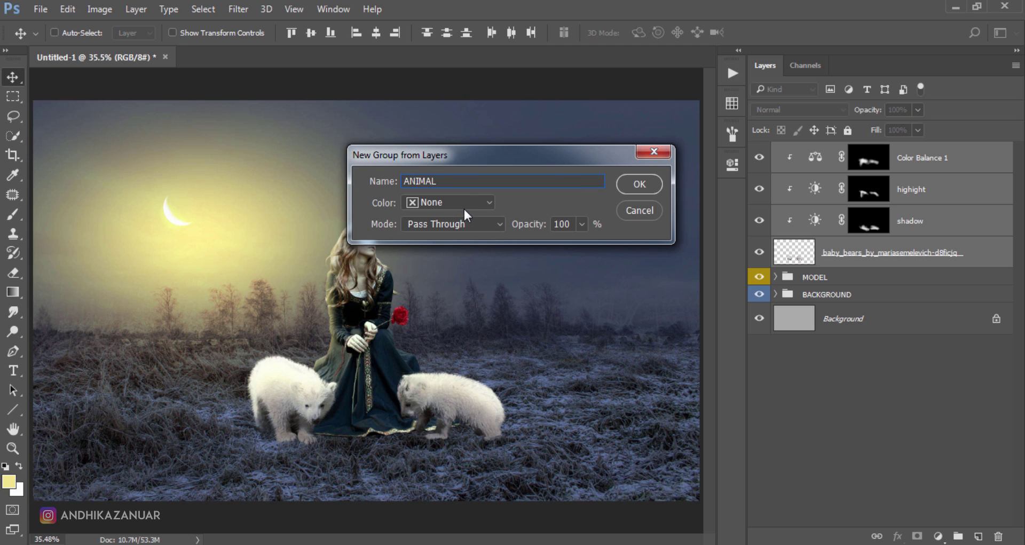
click(470, 205)
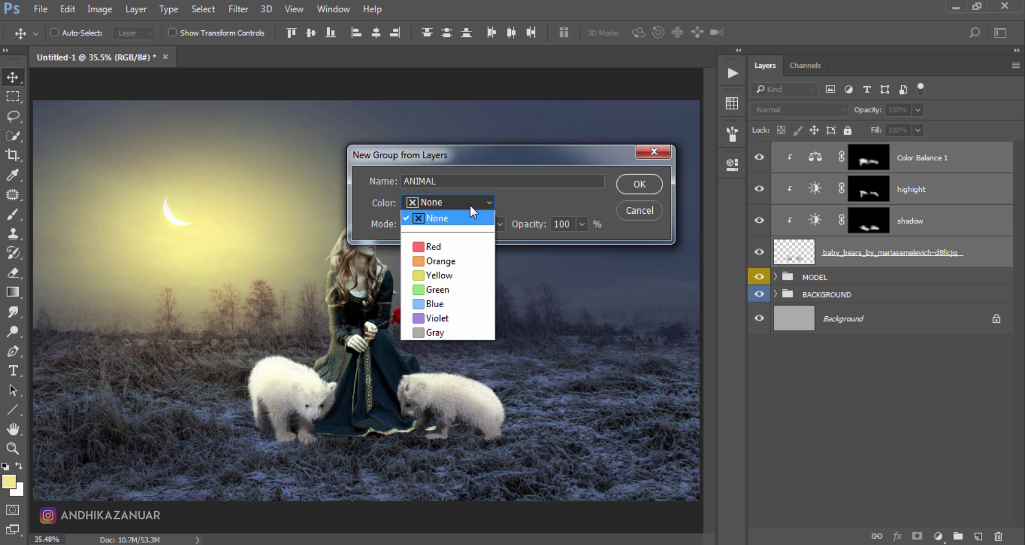
click(464, 246)
click(643, 187)
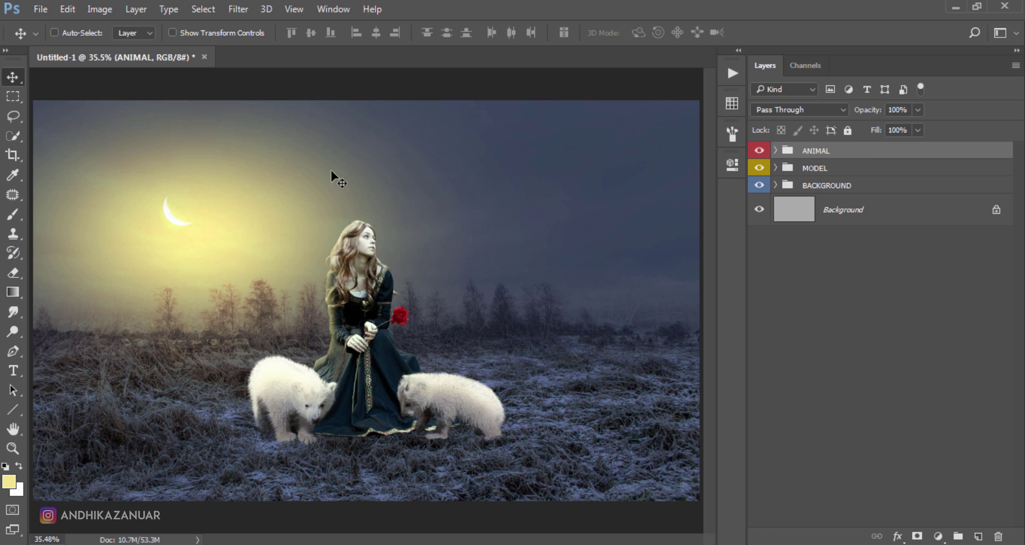
click(40, 9)
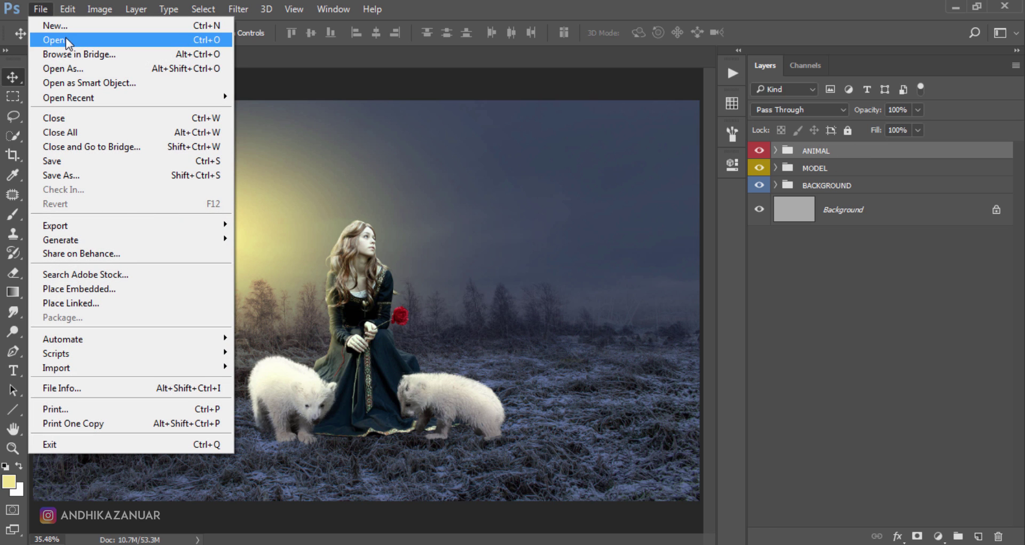
Step: Bring in the dark falling-snow image httpcryogfx.deviantart (6)
click(66, 40)
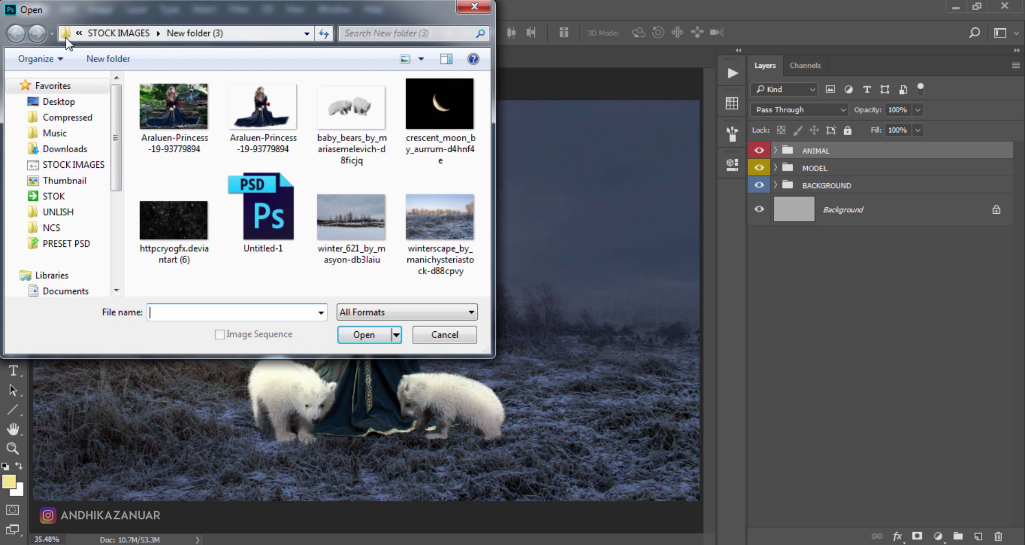
click(170, 219)
click(369, 334)
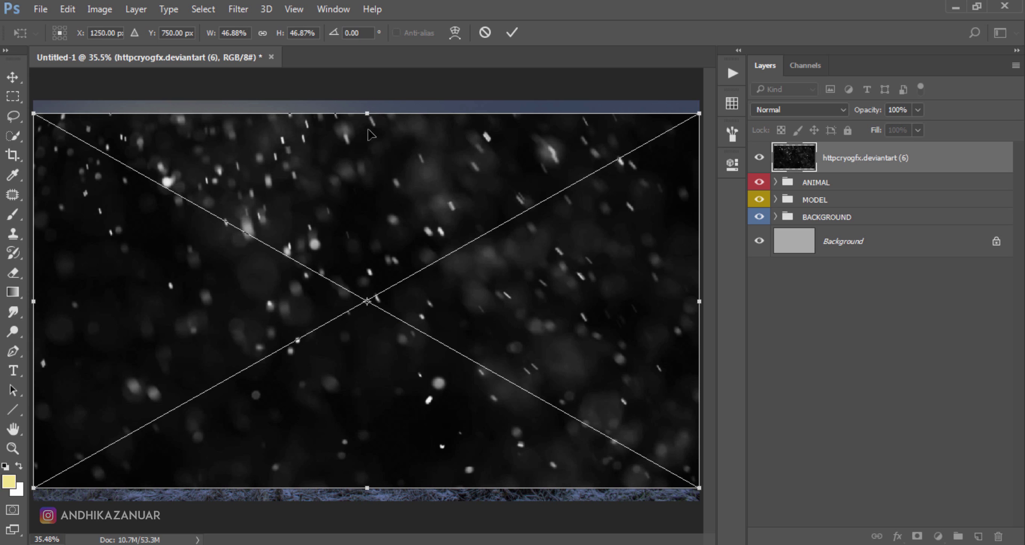
Step: Place the snow layer and move it up to cover the sky
mouse_move(369, 199)
mouse_down()
mouse_move(368, 92)
mouse_move(386, 127)
mouse_up()
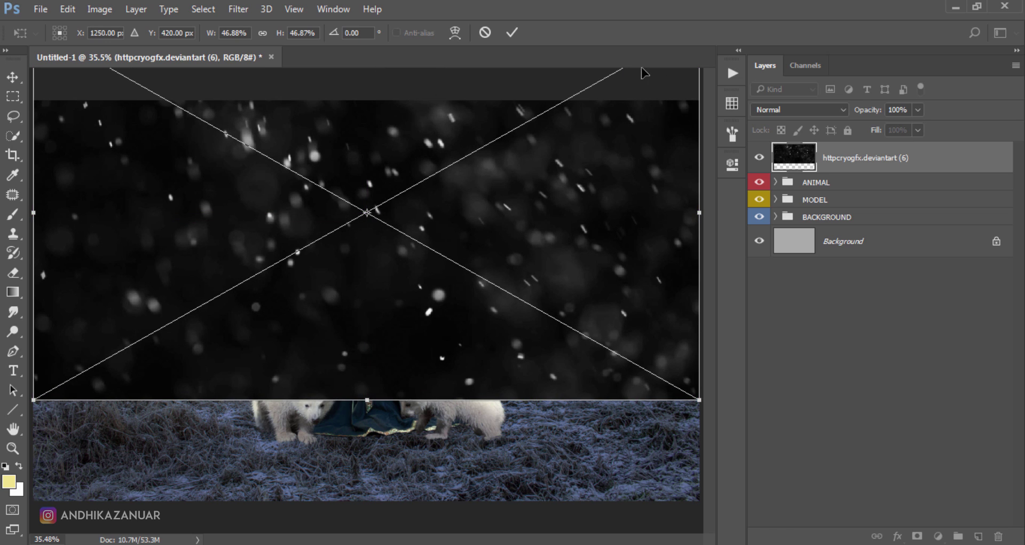
click(512, 33)
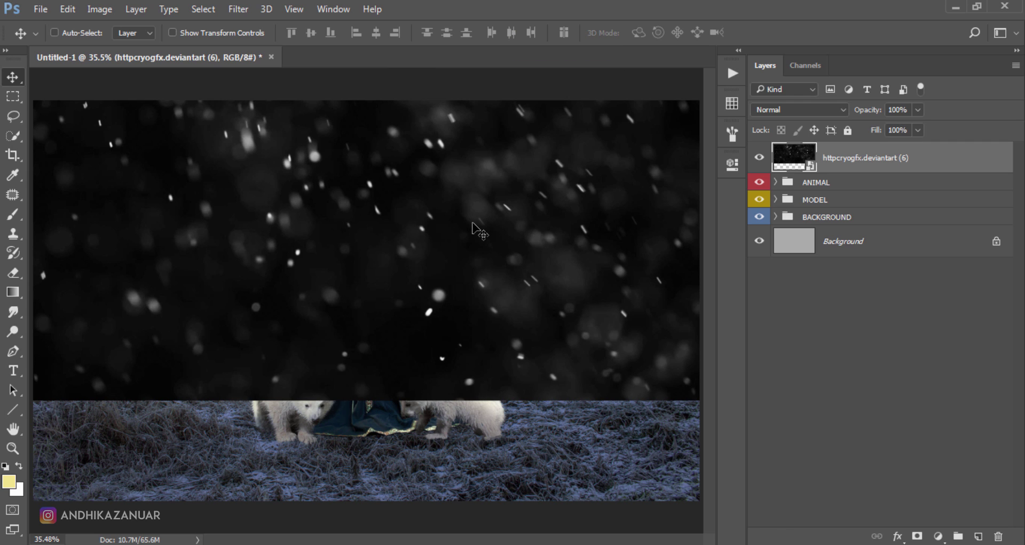
mouse_move(472, 224)
mouse_down()
mouse_move(470, 140)
mouse_move(470, 154)
mouse_up()
Step: Set the snow layer to Color Dodge blending and rasterize it
click(790, 111)
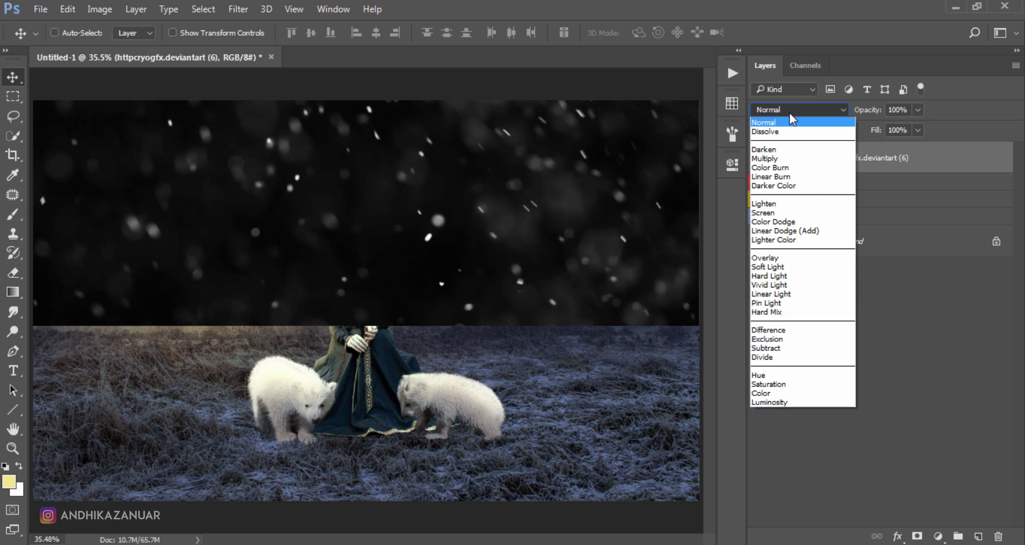
click(796, 221)
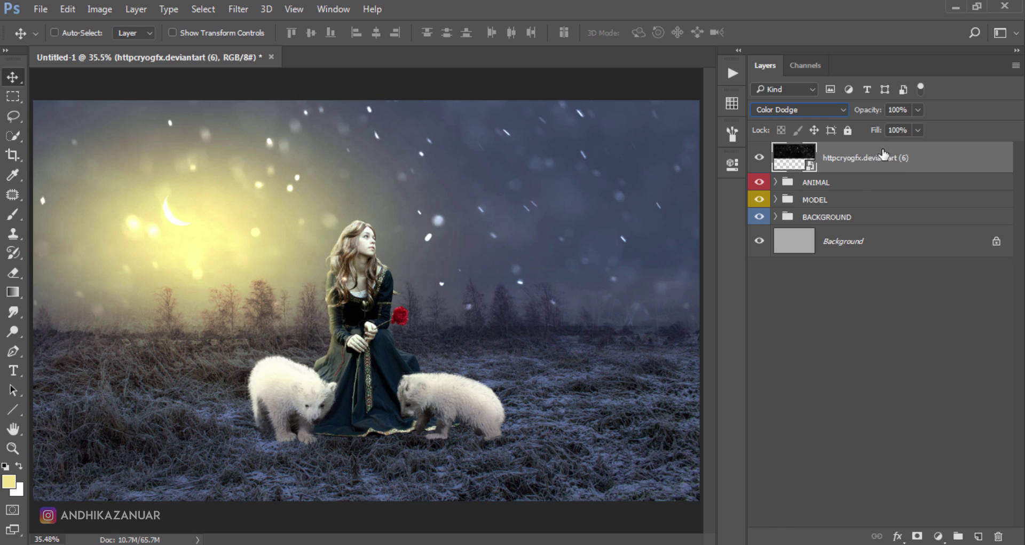
right_click(904, 161)
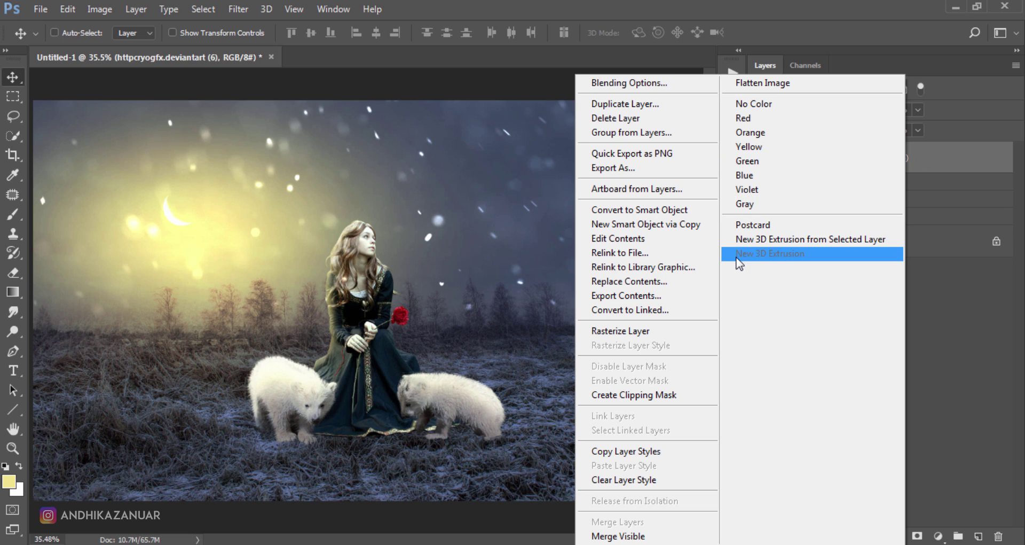
click(673, 332)
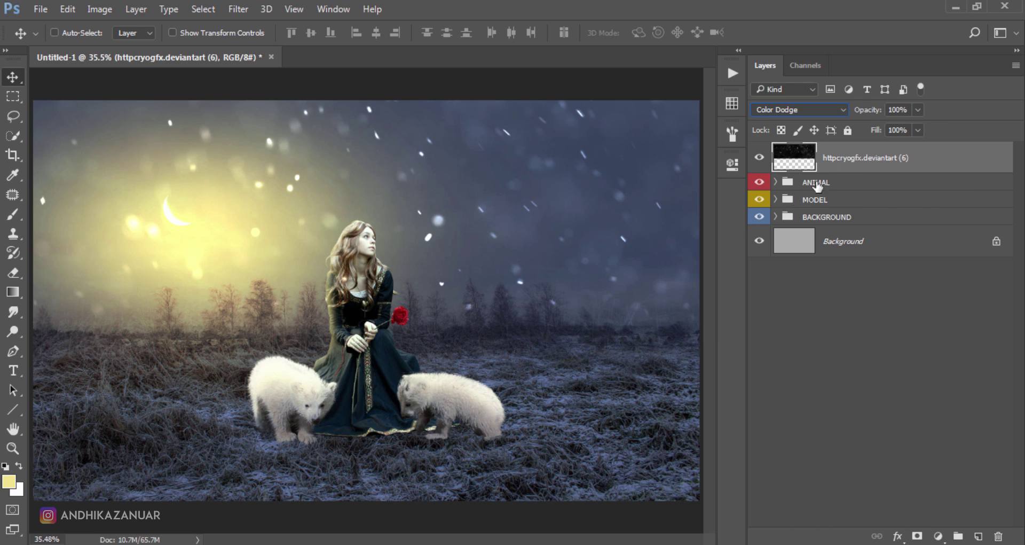
Step: Apply an 8-pixel Gaussian Blur to the snow overlay
click(234, 9)
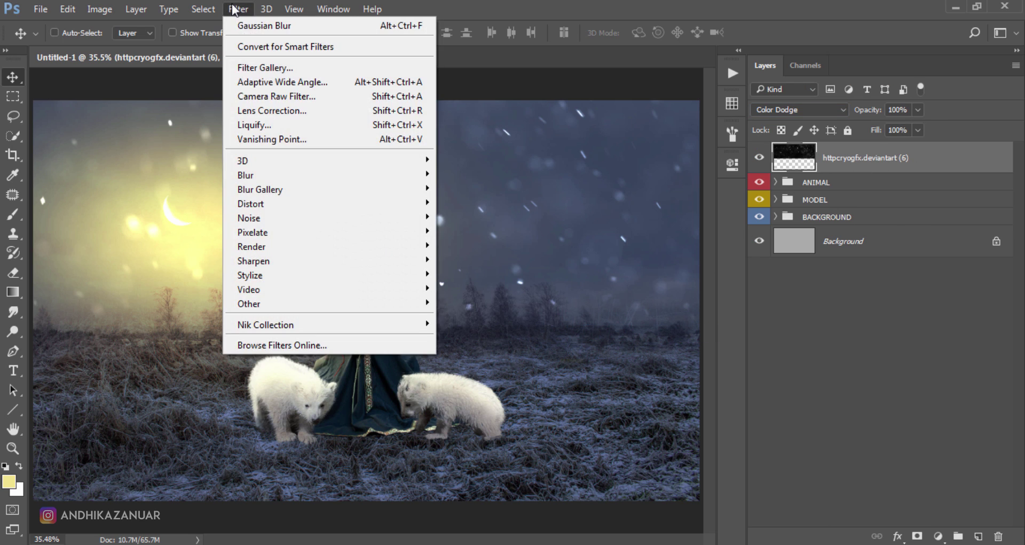
mouse_move(328, 174)
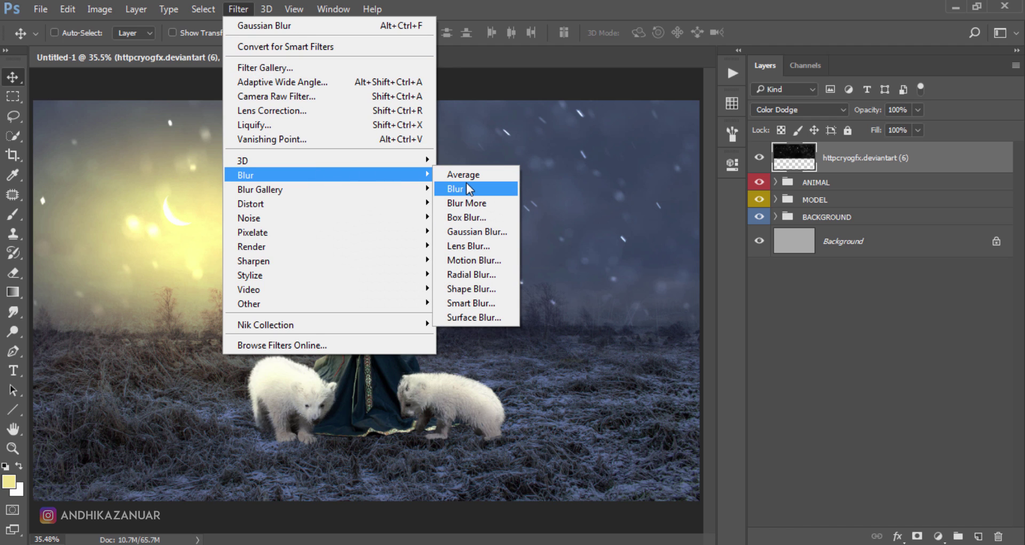
click(474, 233)
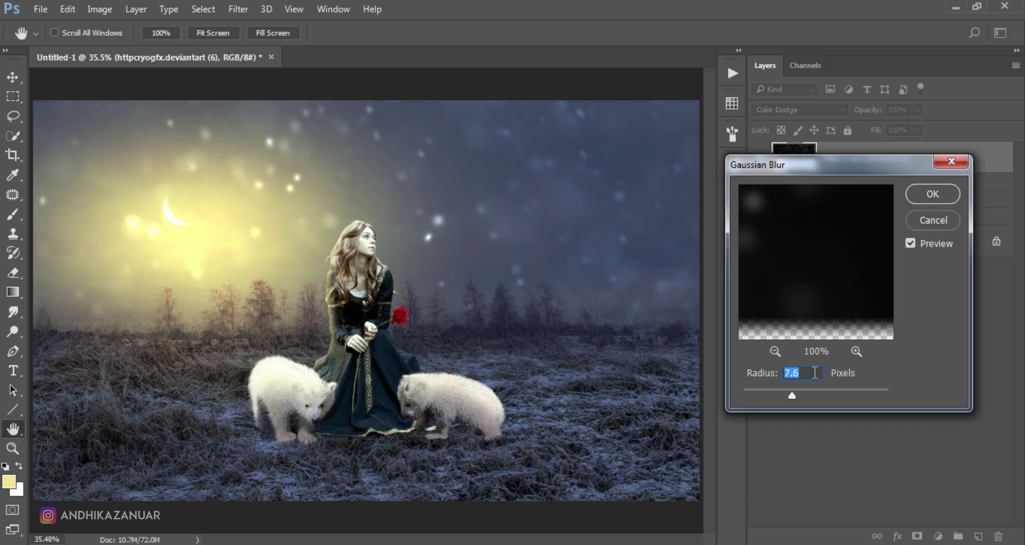
text(8)
click(940, 196)
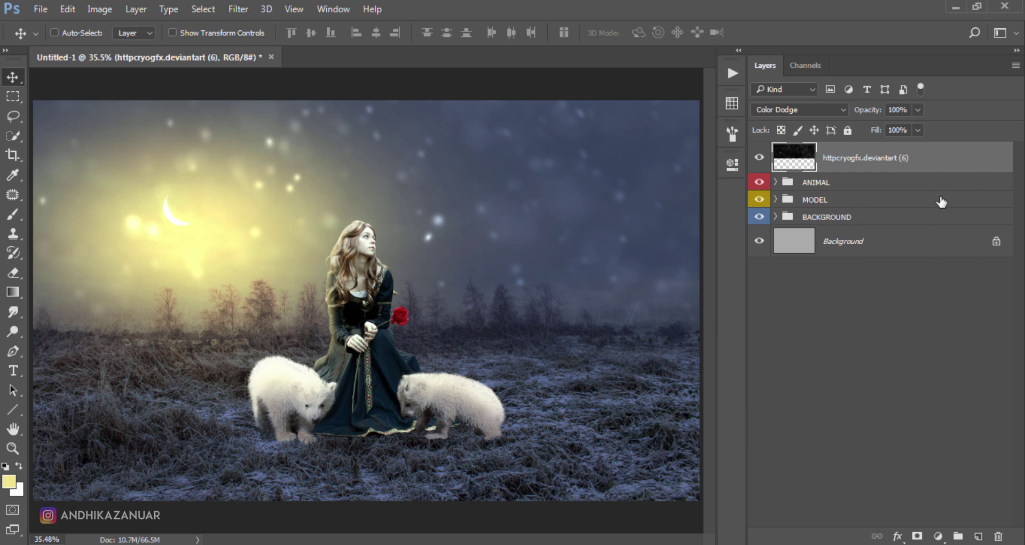
Step: Lower the snow layer to 54% opacity, shift it lower, and reset default colours
click(917, 109)
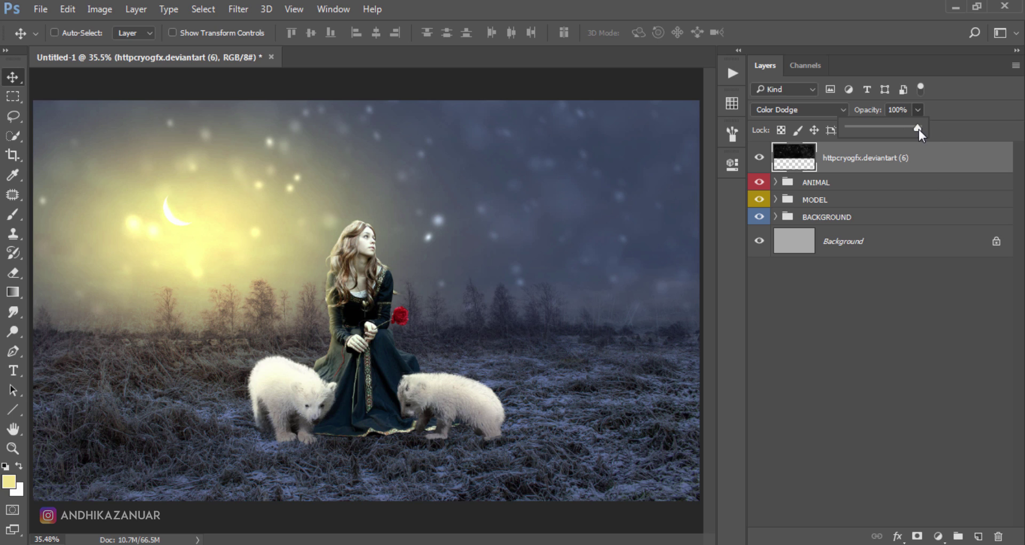
drag(897, 130, 886, 128)
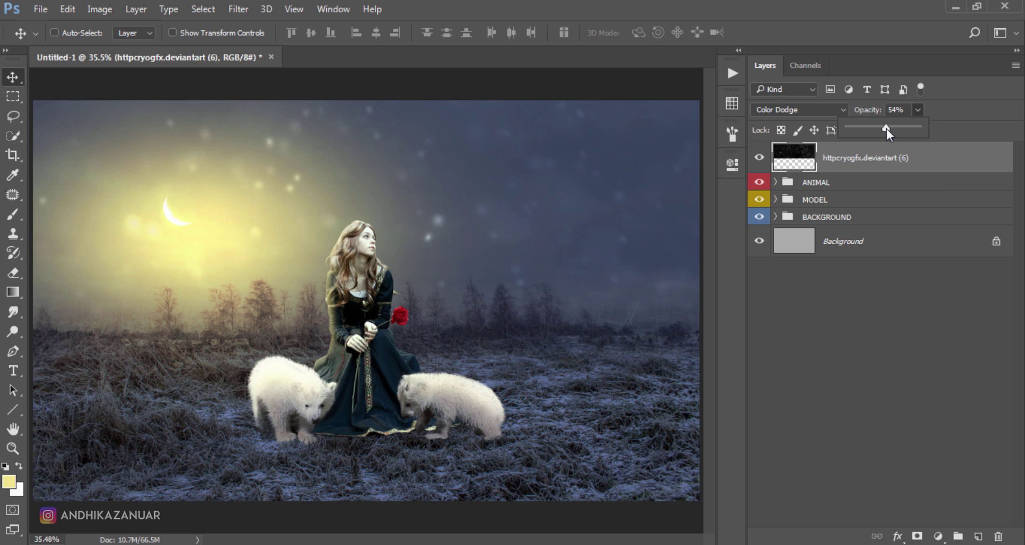
drag(474, 190, 477, 276)
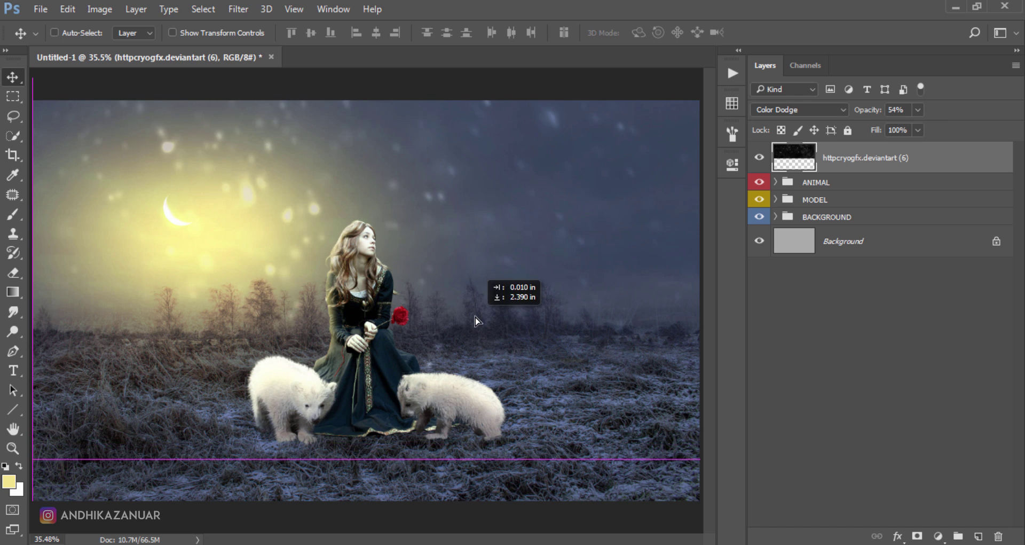
drag(477, 277, 475, 245)
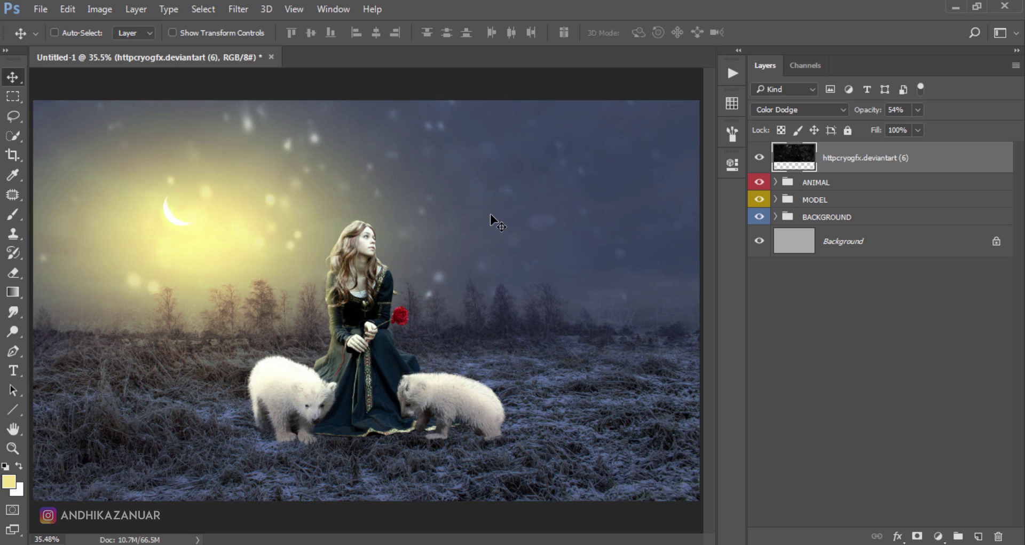
key(d)
Step: Add a new layer named 'shadow' above the BACKGROUND group
click(897, 219)
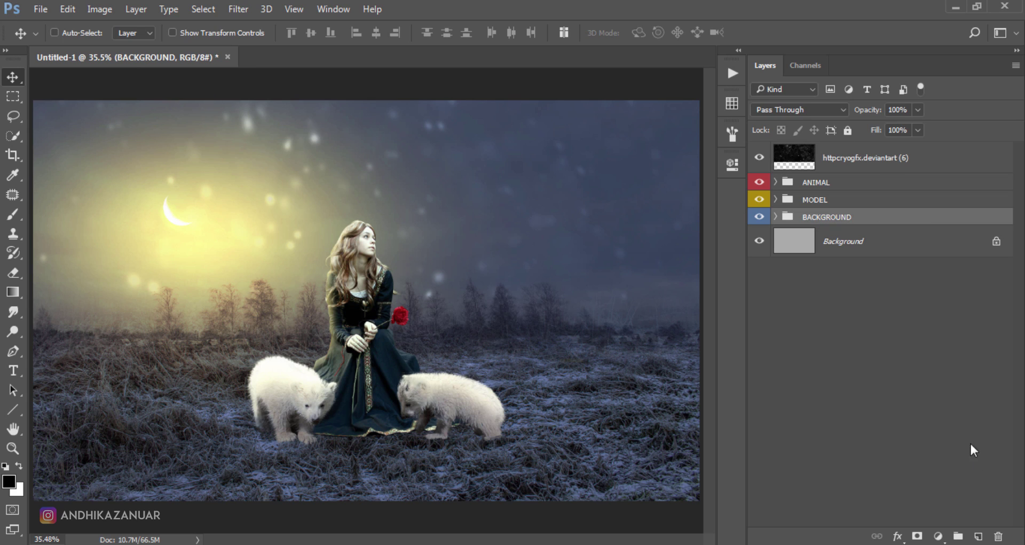
click(980, 536)
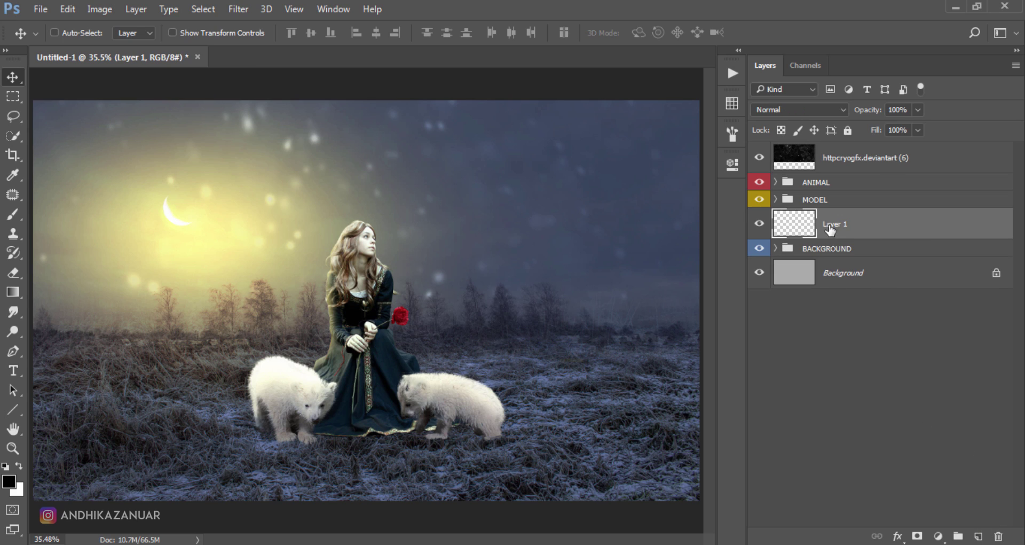
double_click(831, 225)
text(shadow)
key(Return)
Step: Paint soft black ground shadows under the cubs and princess, varying brush size
click(12, 218)
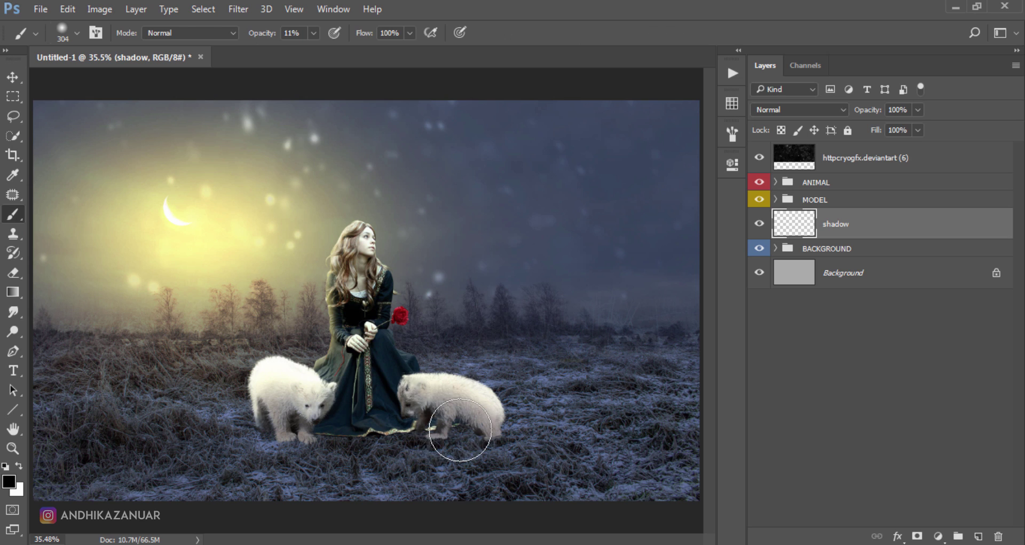
mouse_move(440, 430)
mouse_down()
mouse_move(477, 435)
mouse_move(305, 435)
mouse_move(385, 436)
mouse_up()
key(bracketleft)
key(bracketleft)
key(bracketleft)
key(bracketleft)
key(bracketleft)
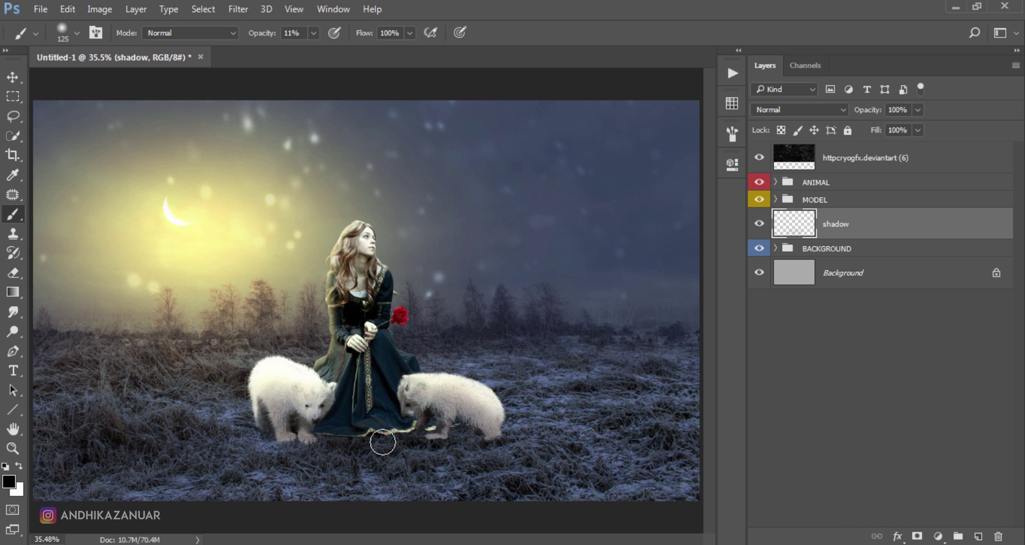
scroll(409, 439, up, 2)
scroll(408, 439, up, 2)
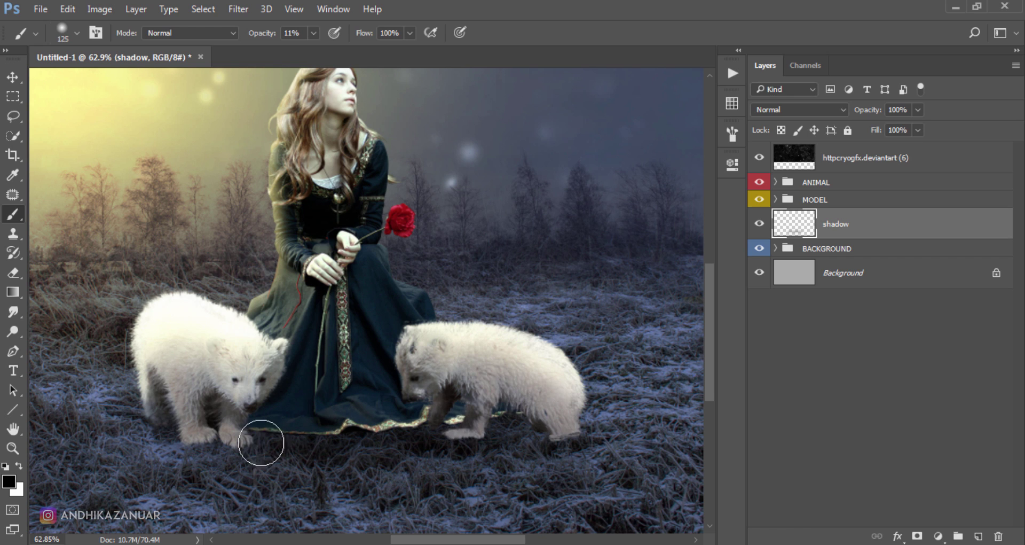
key(bracketleft)
key(bracketleft)
key(bracketleft)
key(bracketleft)
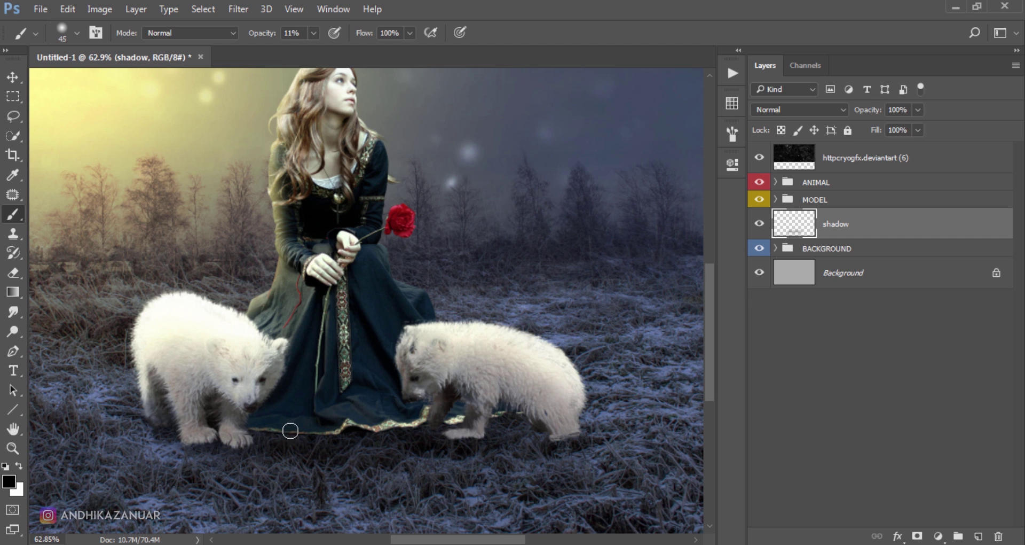
key(bracketright)
key(bracketright)
key(bracketright)
key(bracketright)
key(bracketright)
alt+scroll(366, 412, down, 2)
alt+scroll(358, 427, down, 1)
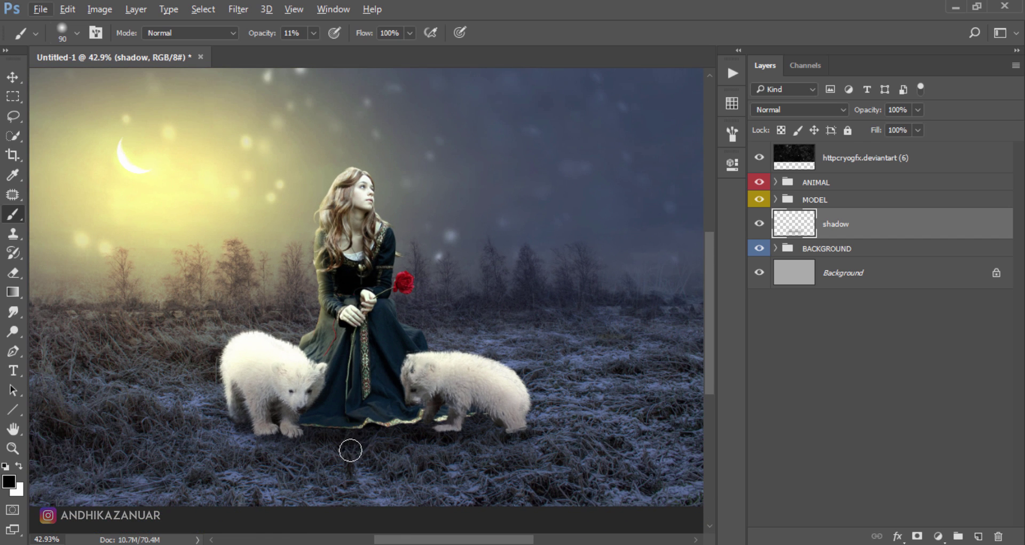
scroll(350, 450, up, 1)
key(bracketright)
key(bracketright)
key(bracketright)
key(bracketright)
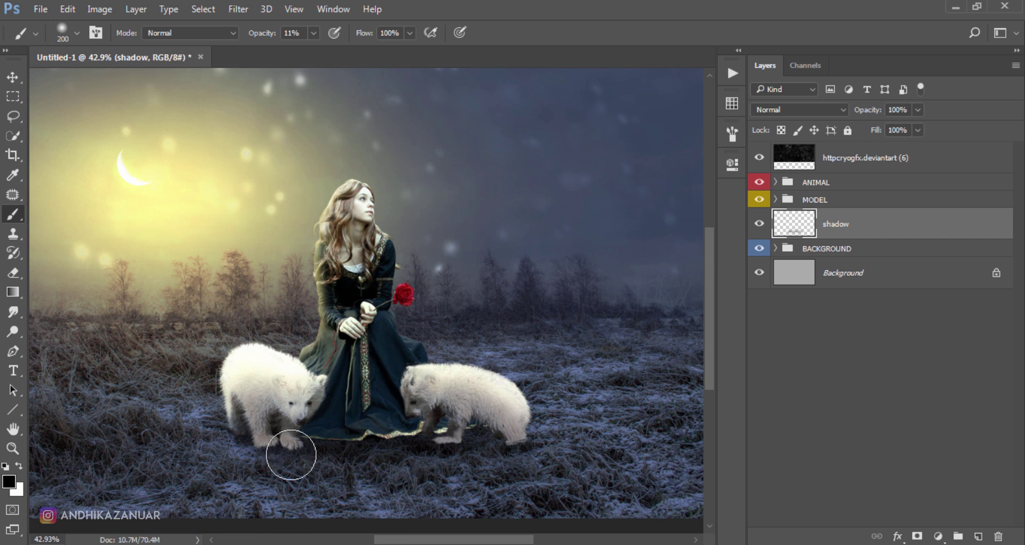
alt+scroll(542, 474, down, 1)
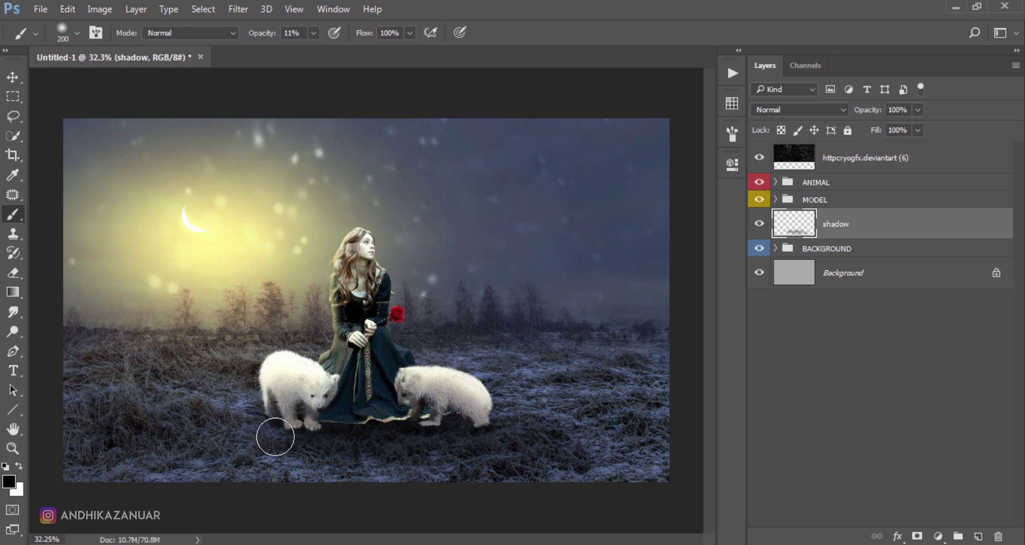
click(14, 77)
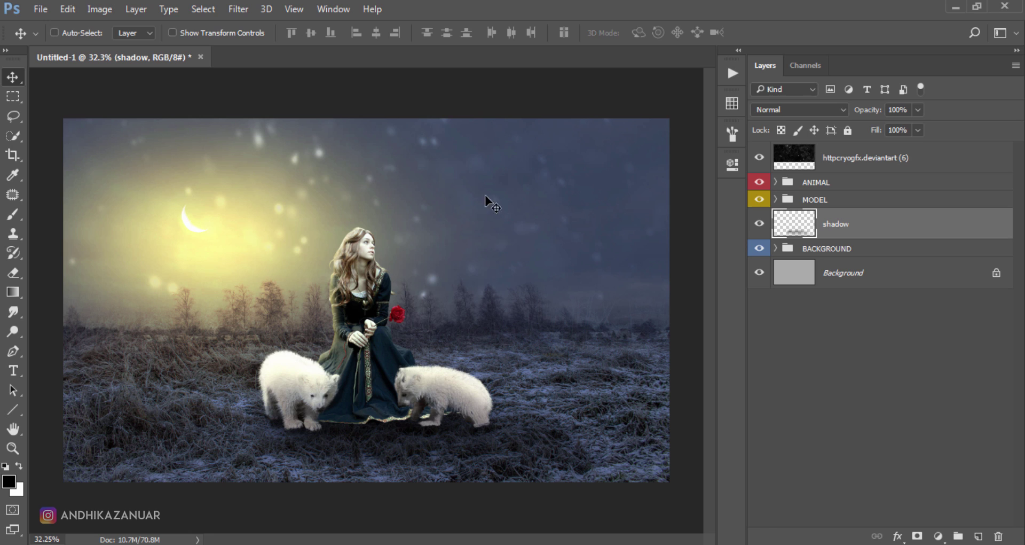
click(759, 224)
click(759, 224)
click(866, 163)
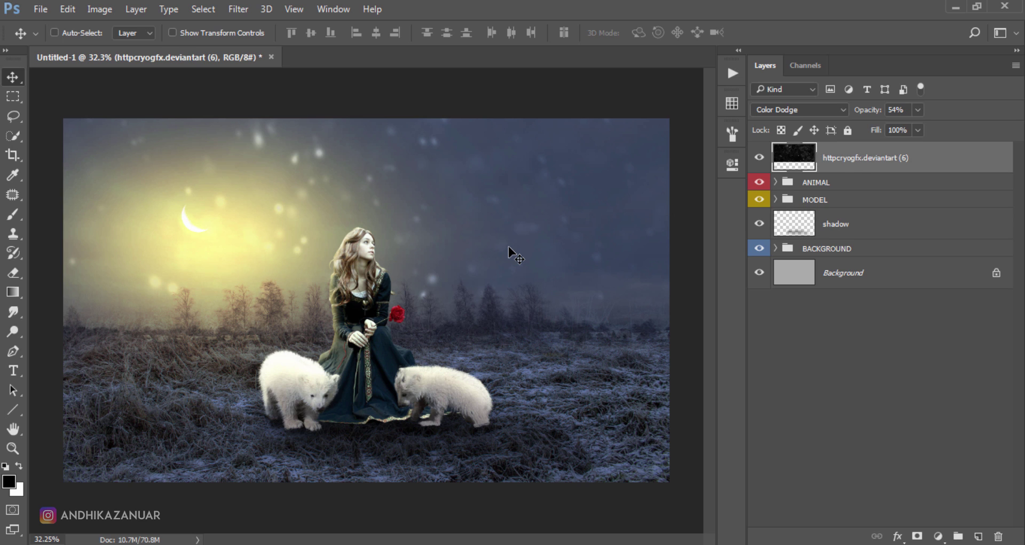
scroll(508, 246, up, 1)
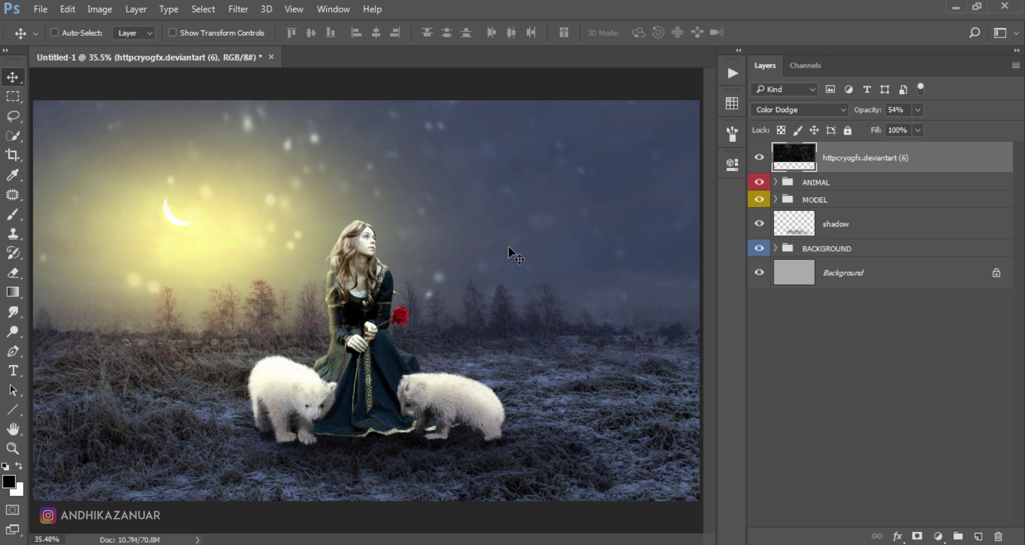